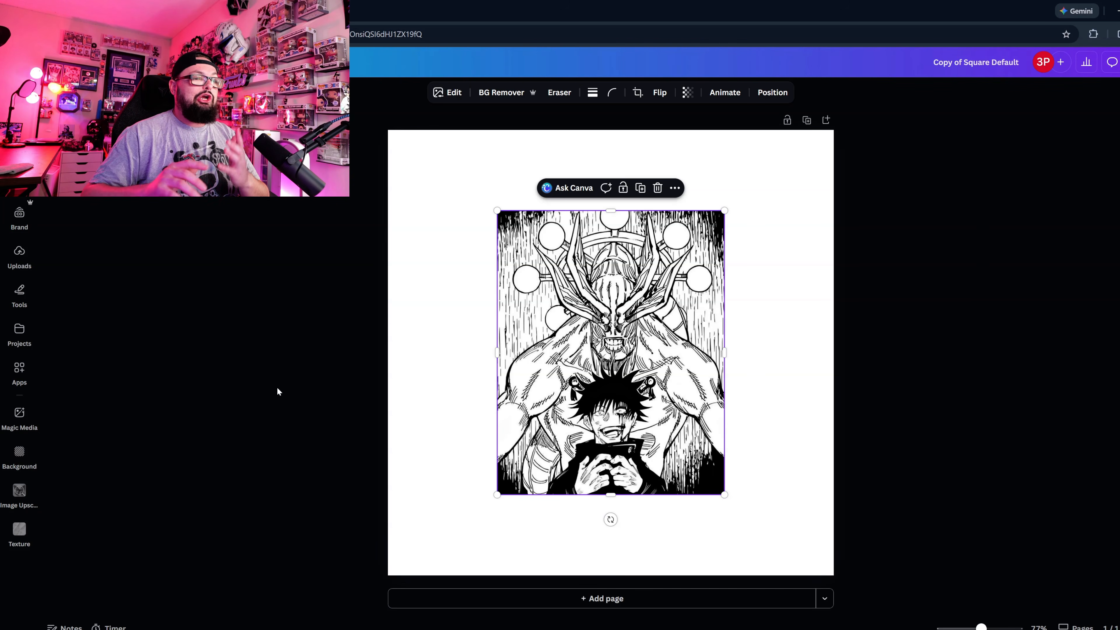
# Set the black-and-white manga artwork as the page background.
pyautogui.moveTo(635, 407)
pyautogui.mouseDown()
pyautogui.moveTo(626, 407)
pyautogui.moveTo(643, 419)
pyautogui.moveTo(637, 406)
pyautogui.mouseUp()
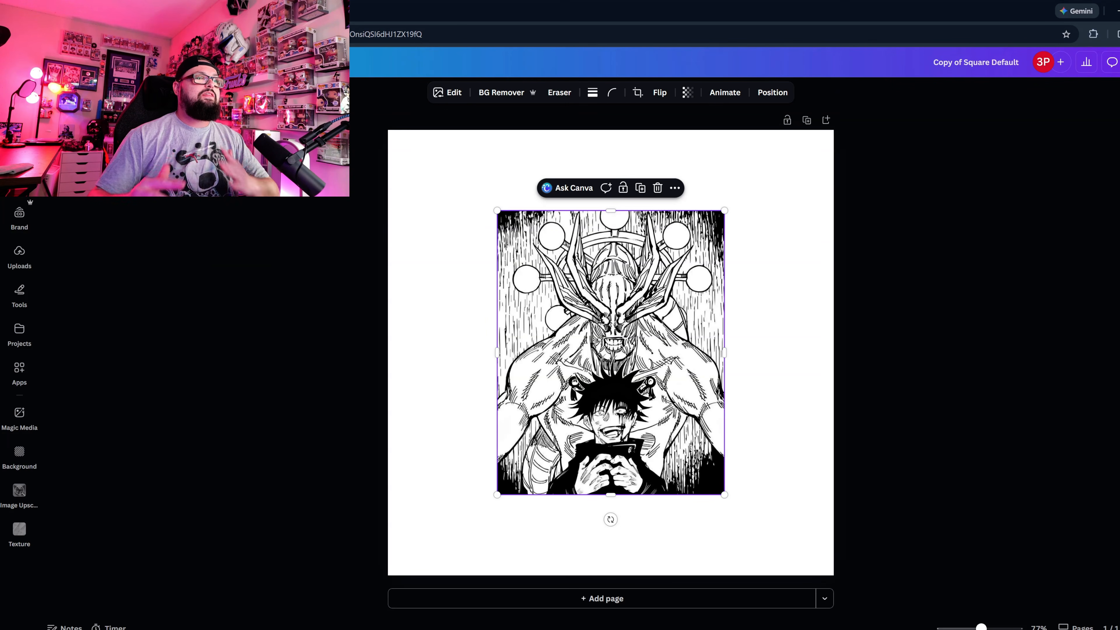
pyautogui.rightClick(630, 393)
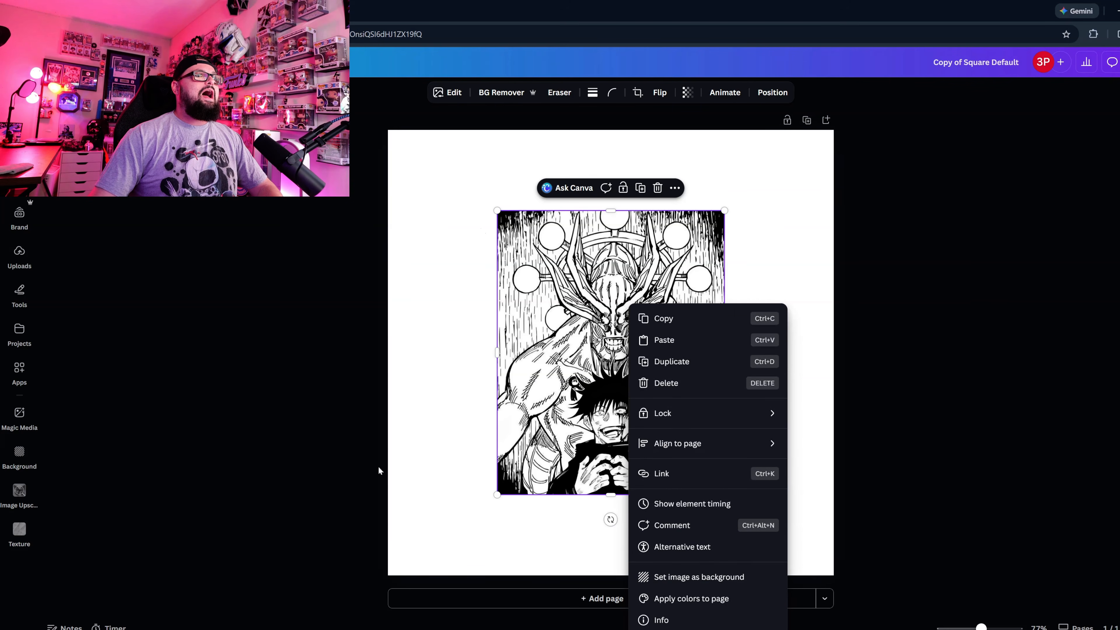
pyautogui.click(656, 576)
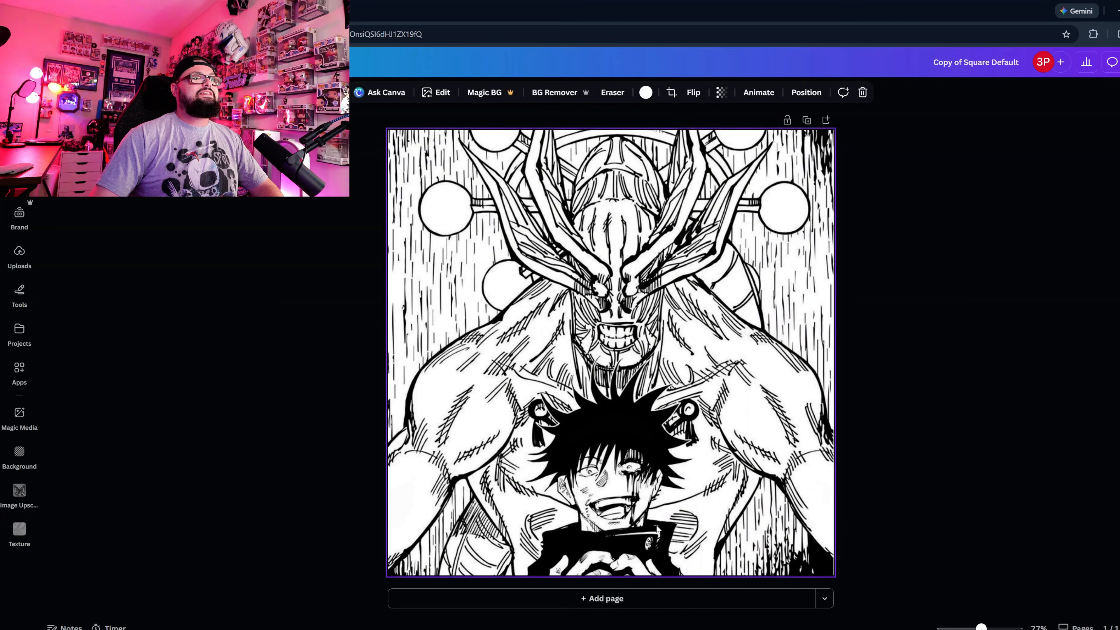
# Shift the background artwork upward within its crop so the laughing character's hands fit inside the square page.
pyautogui.doubleClick(657, 528)
pyautogui.moveTo(656, 528); pyautogui.dragTo(657, 504)
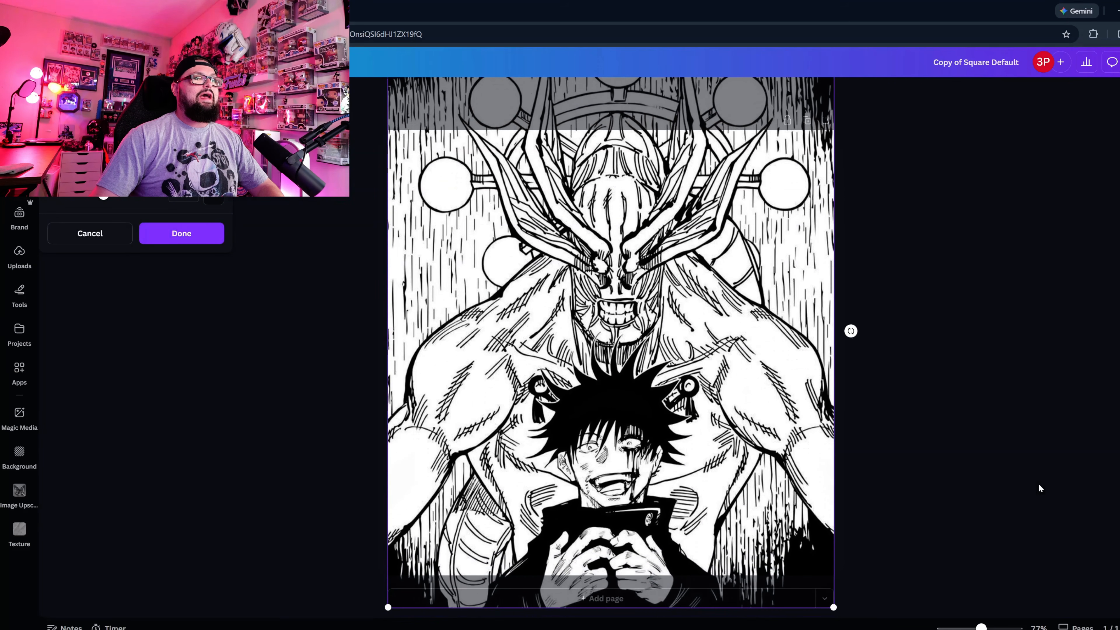
pyautogui.press('Return')
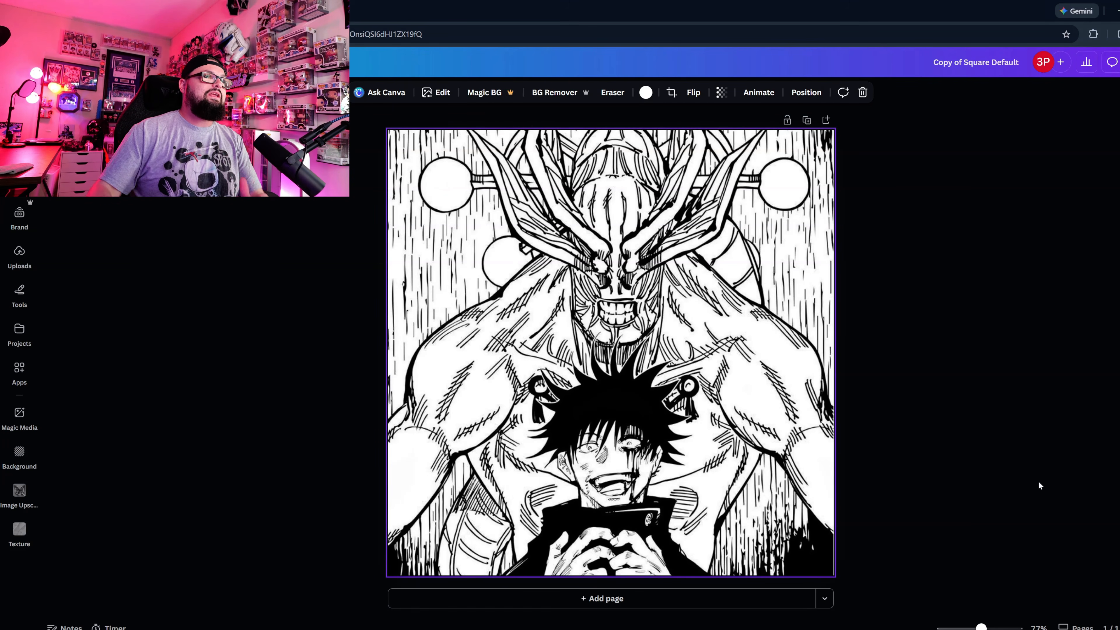
pyautogui.doubleClick(696, 479)
pyautogui.moveTo(696, 479); pyautogui.dragTo(697, 463)
pyautogui.click(1025, 433)
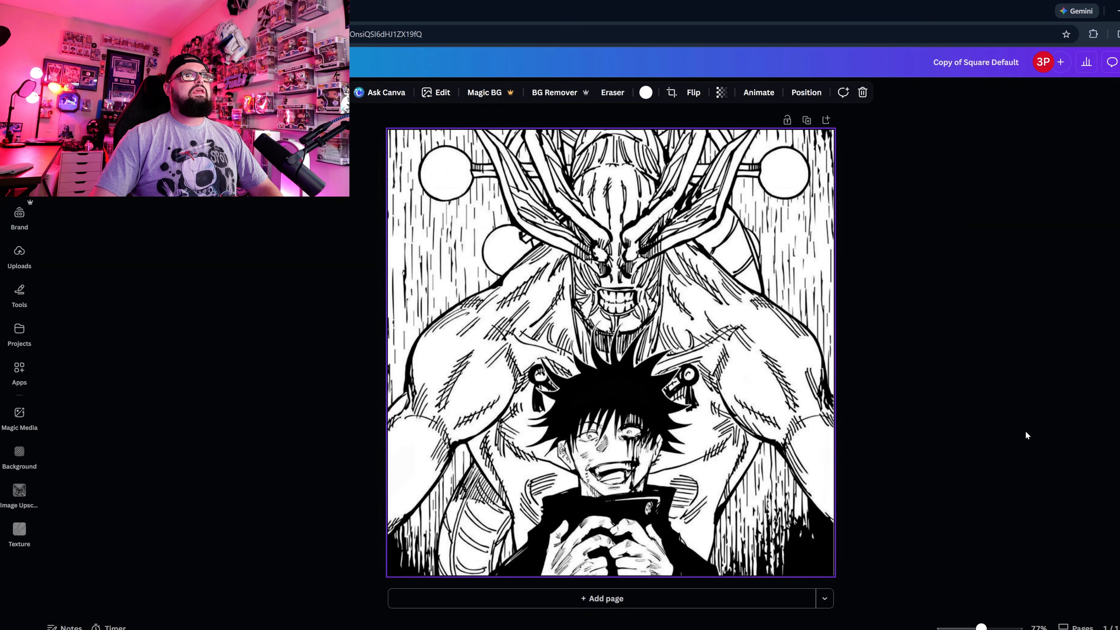
pyautogui.doubleClick(622, 441)
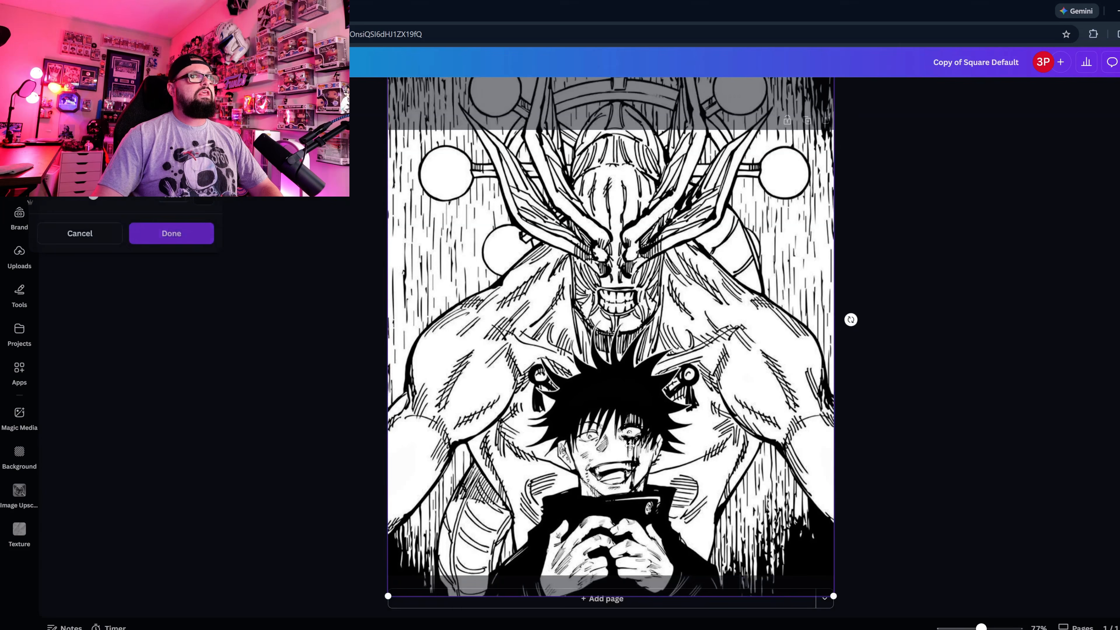
pyautogui.click(918, 482)
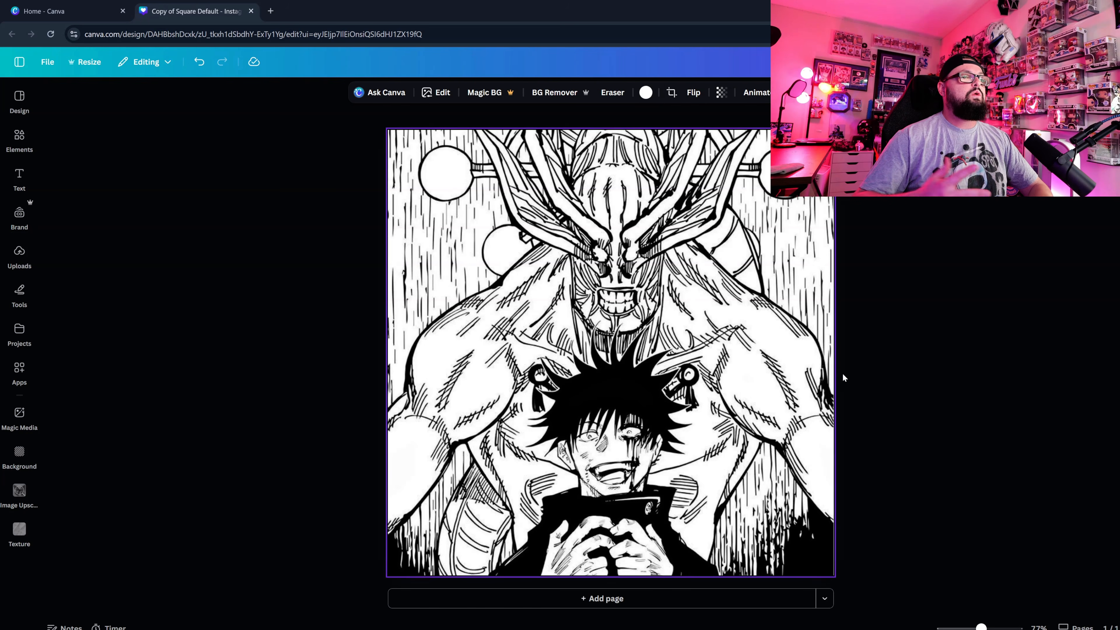
# Upscale the background artwork at 8x with the Image Upscaler and add the enhanced image to the design.
pyautogui.click(436, 94)
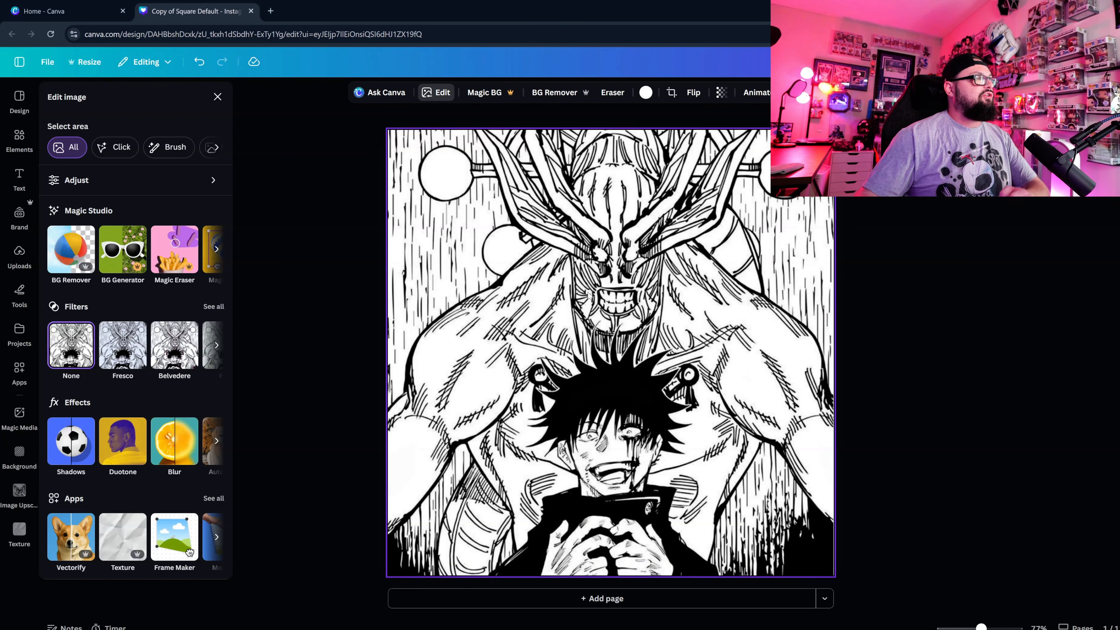
pyautogui.click(216, 536)
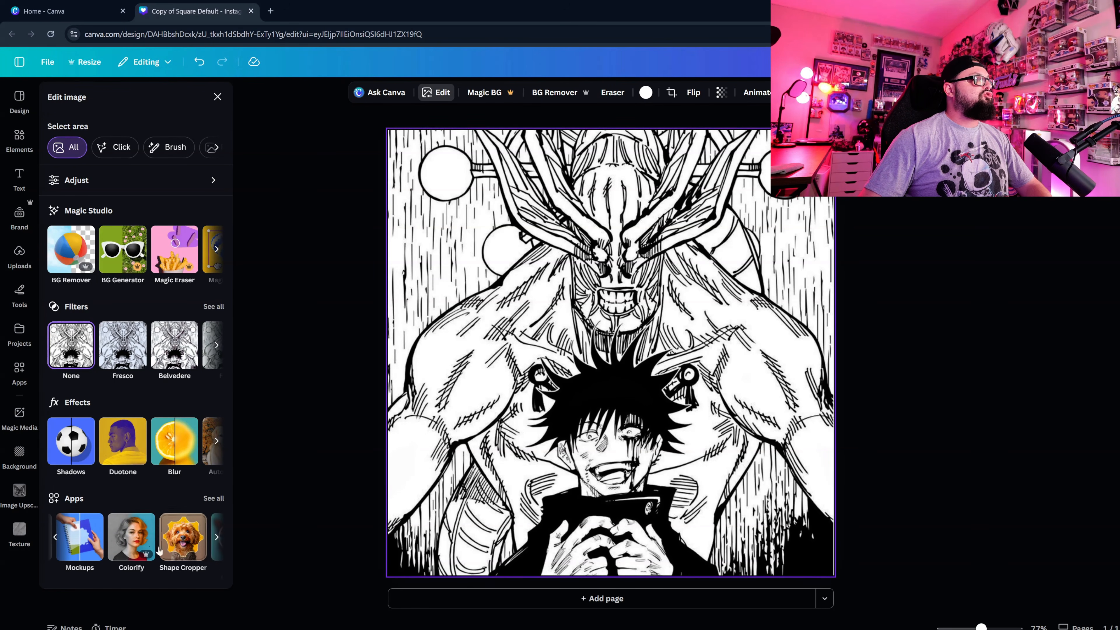
pyautogui.hscroll(-2, 99, 547)
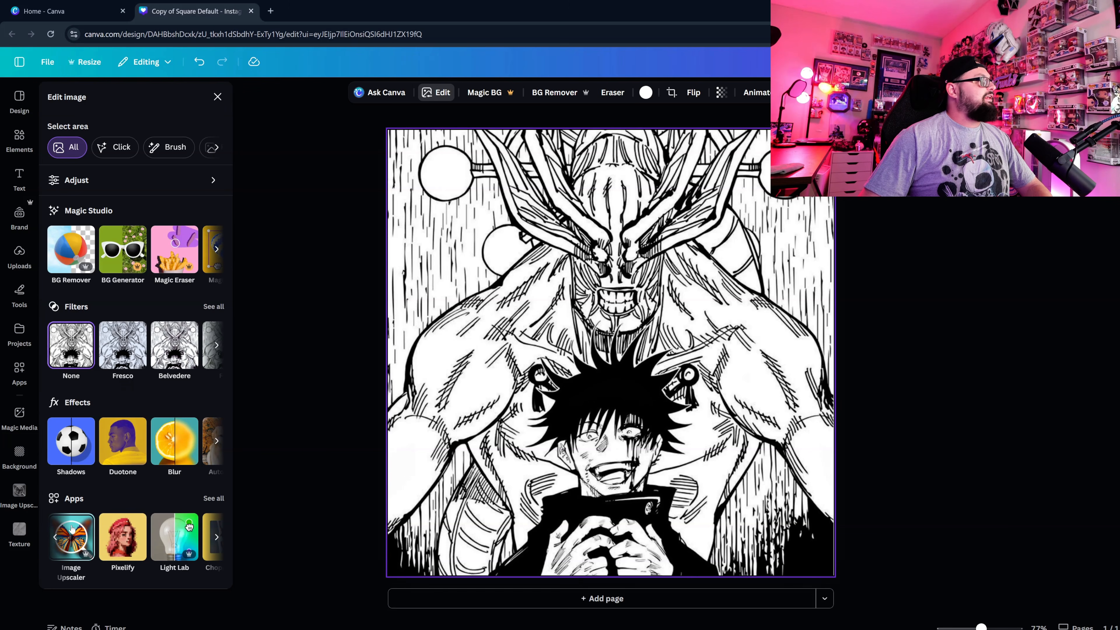
pyautogui.click(73, 546)
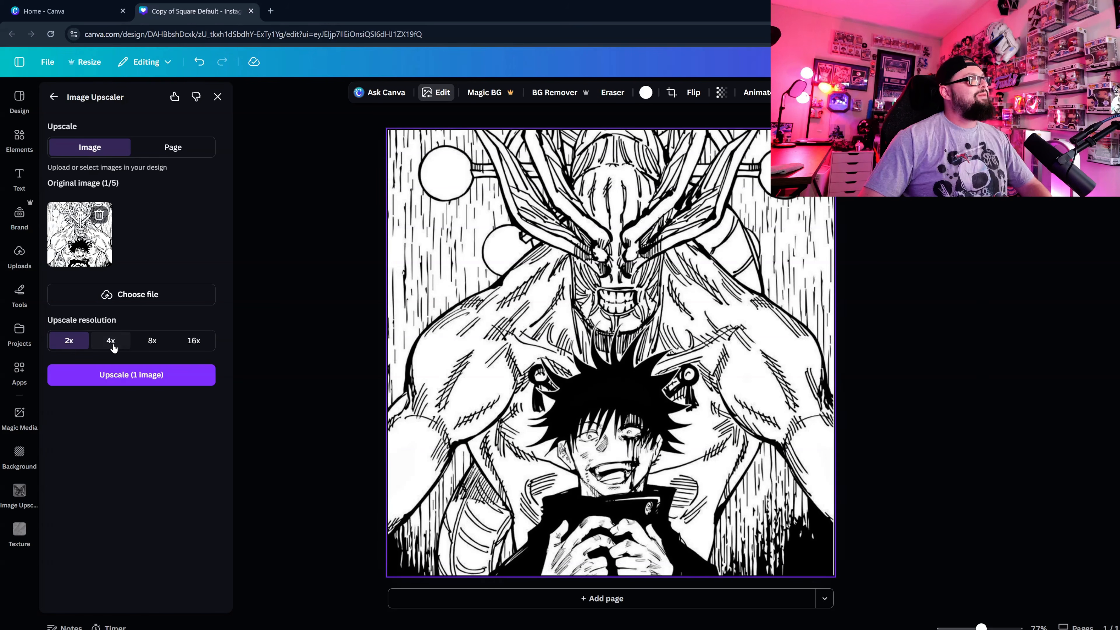
pyautogui.click(111, 346)
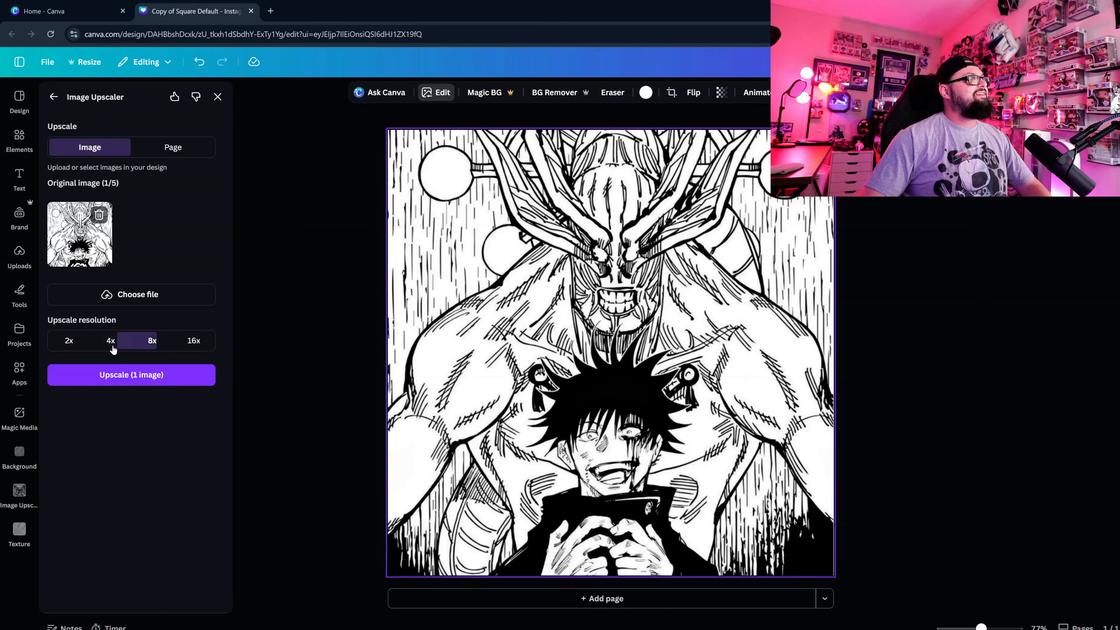
pyautogui.click(151, 346)
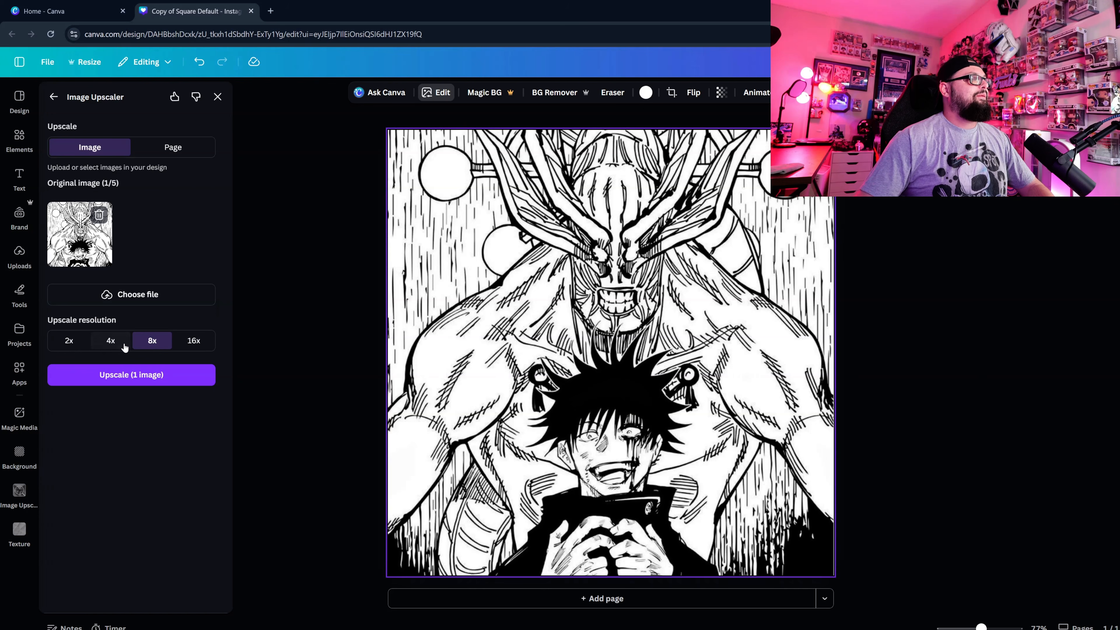
pyautogui.click(155, 380)
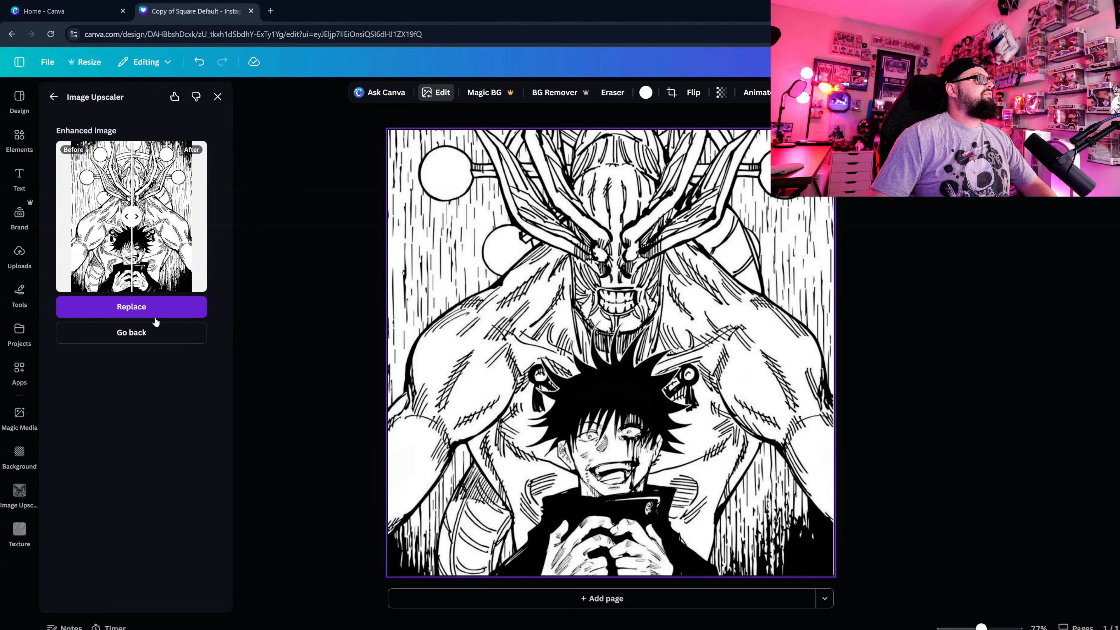
pyautogui.click(125, 308)
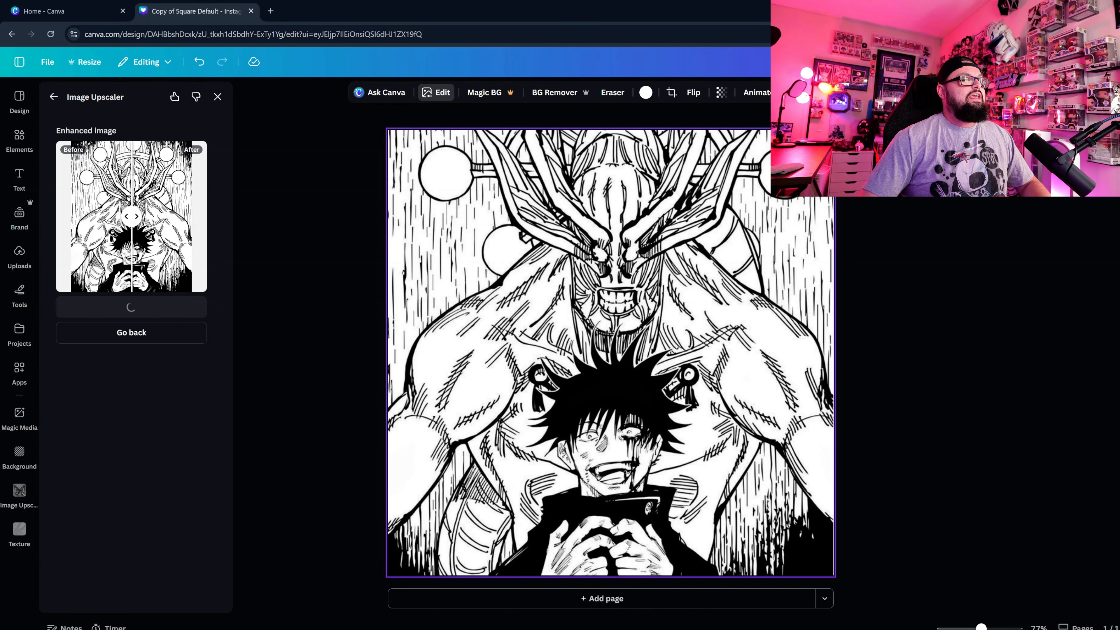
# Set the upscaled artwork as the page background and shift it upward in its crop to include the hands.
pyautogui.keyDown('ctrl'); pyautogui.scroll(5, 637, 537); pyautogui.keyUp('ctrl')
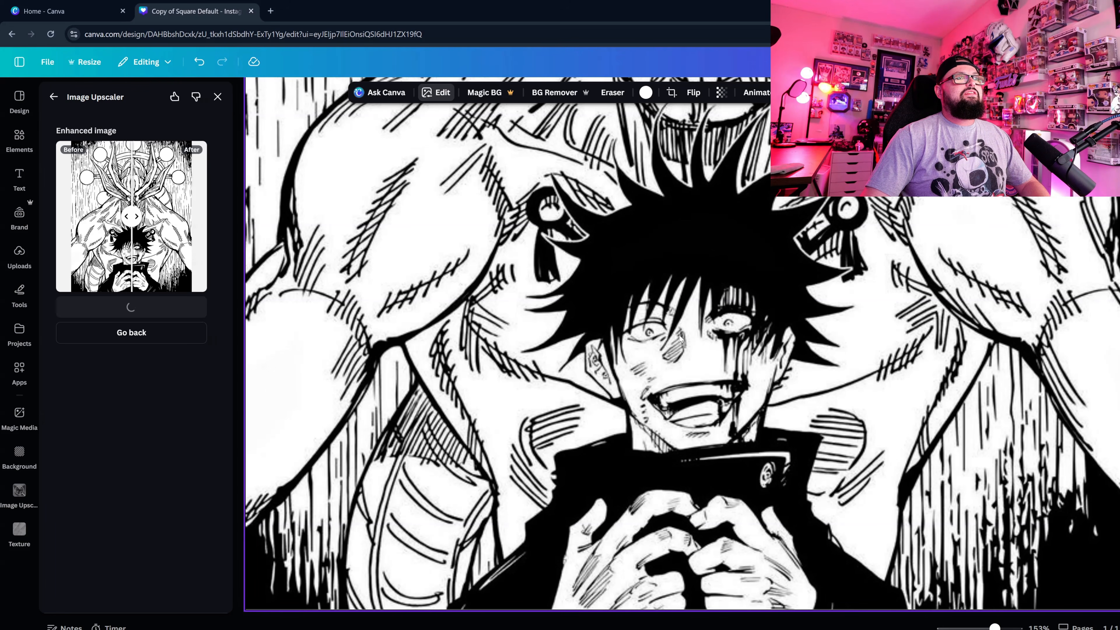
pyautogui.keyDown('ctrl'); pyautogui.scroll(5, 679, 351); pyautogui.keyUp('ctrl')
pyautogui.keyDown('ctrl'); pyautogui.scroll(4, 678, 352); pyautogui.keyUp('ctrl')
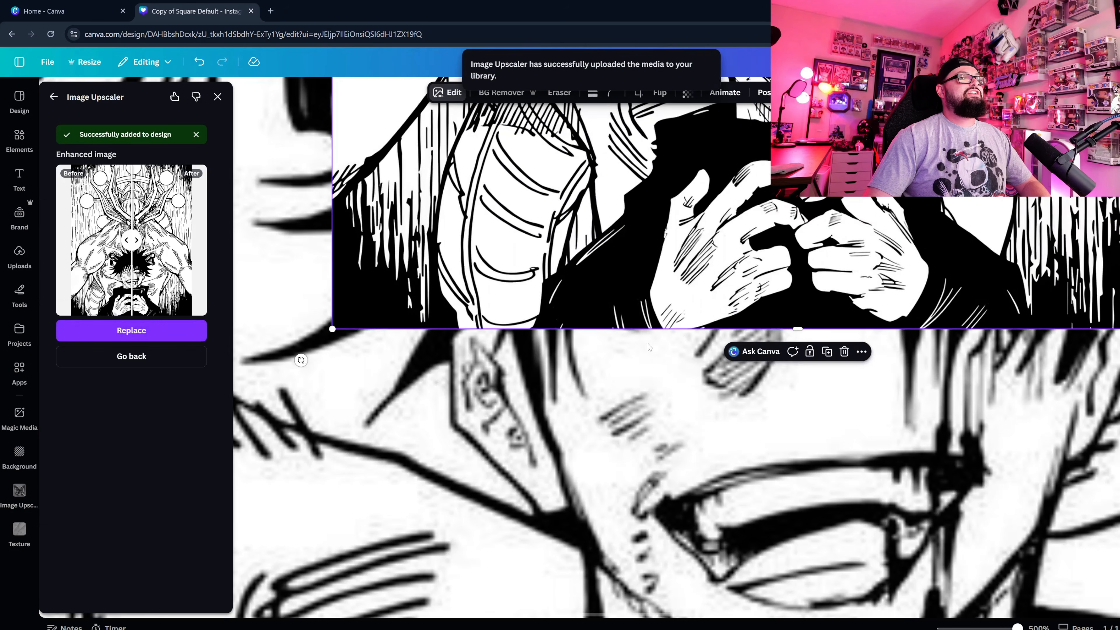
pyautogui.keyDown('ctrl'); pyautogui.scroll(-10, 667, 387); pyautogui.keyUp('ctrl')
pyautogui.keyDown('ctrl'); pyautogui.scroll(-2, 667, 387); pyautogui.keyUp('ctrl')
pyautogui.keyDown('ctrl'); pyautogui.scroll(4, 639, 335); pyautogui.keyUp('ctrl')
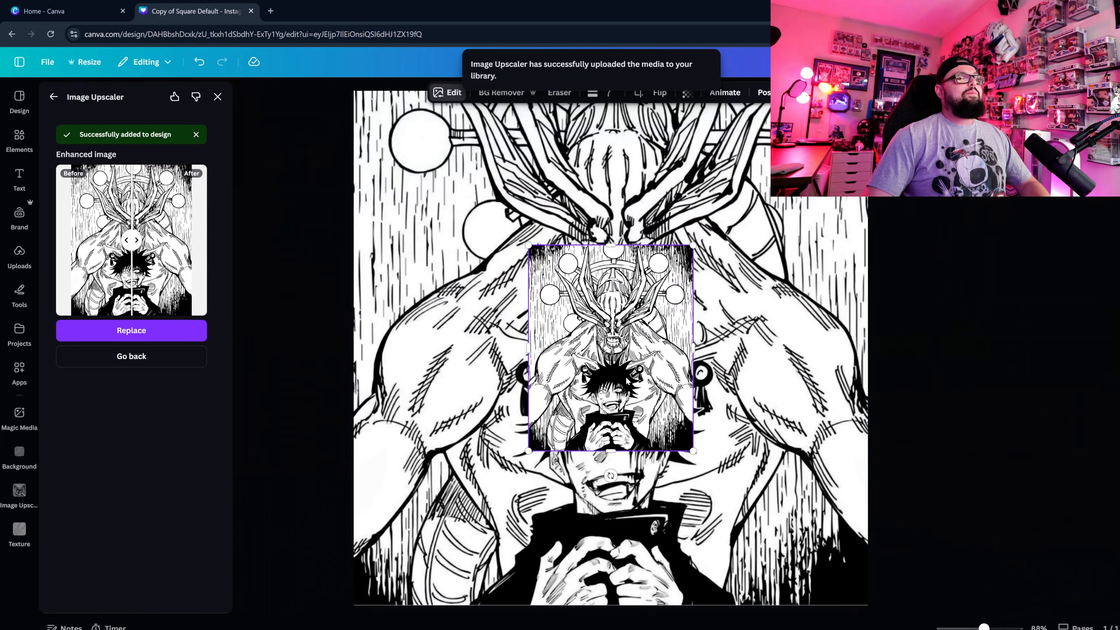
pyautogui.rightClick(614, 284)
pyautogui.click(674, 558)
pyautogui.doubleClick(625, 500)
pyautogui.moveTo(625, 500); pyautogui.dragTo(624, 443)
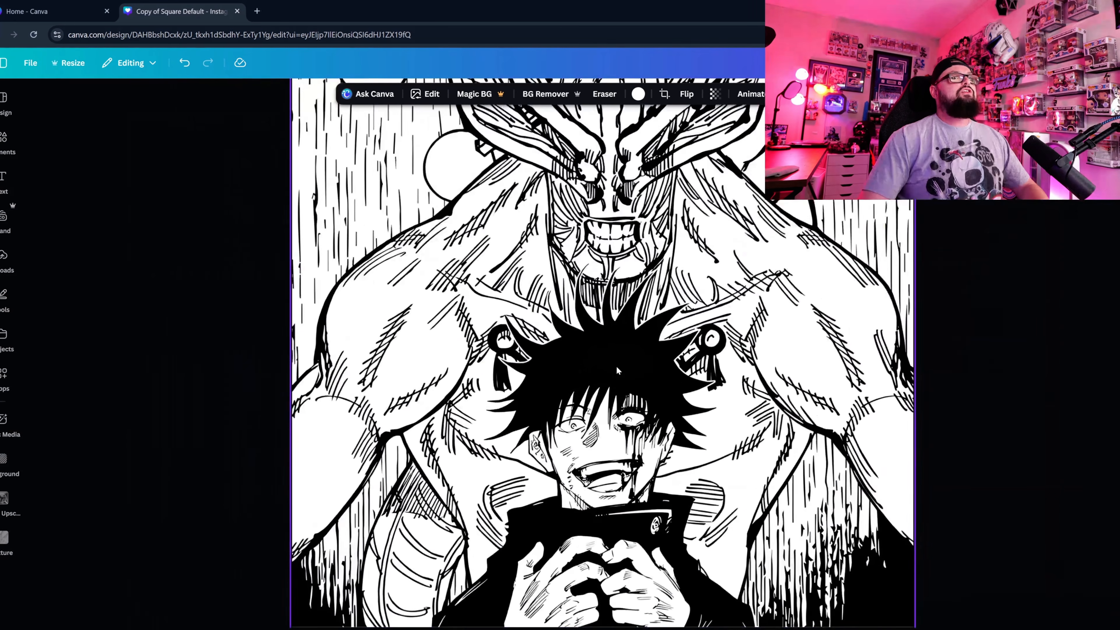
pyautogui.keyDown('ctrl'); pyautogui.scroll(-3, 616, 366); pyautogui.keyUp('ctrl')
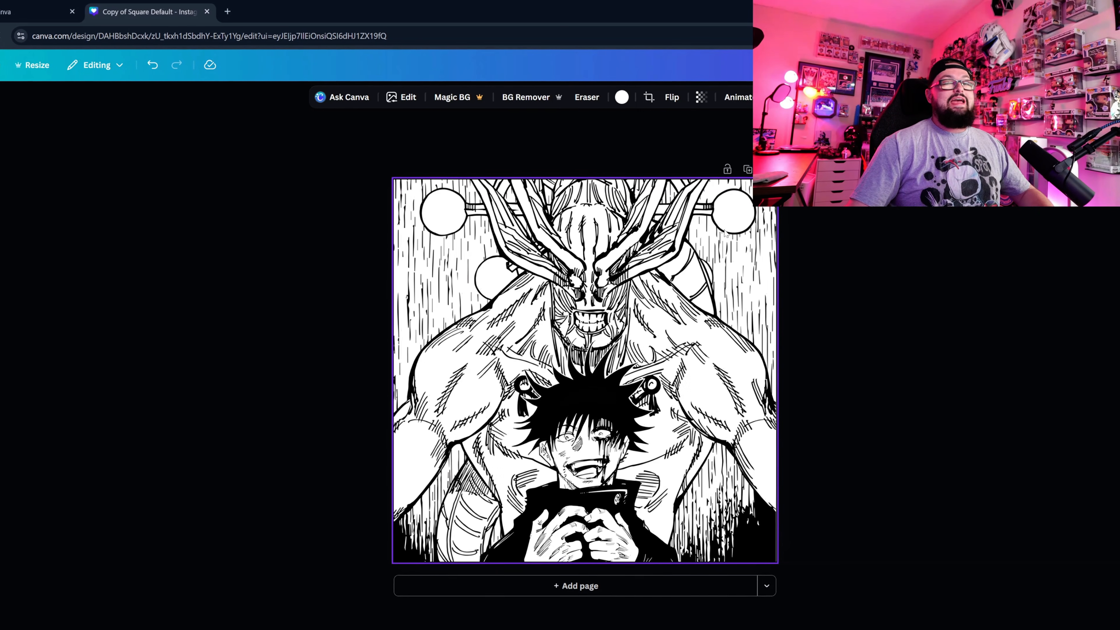
# Adjust the background image's light settings to Contrast 17, Whites 32 and Blacks 33.
pyautogui.click(398, 97)
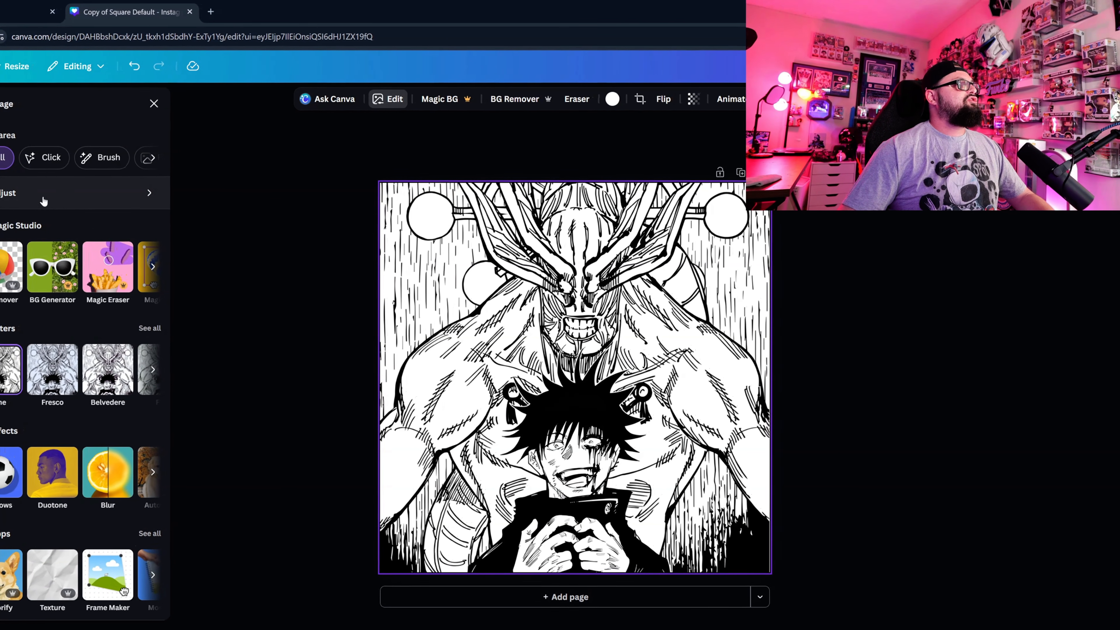
pyautogui.click(110, 191)
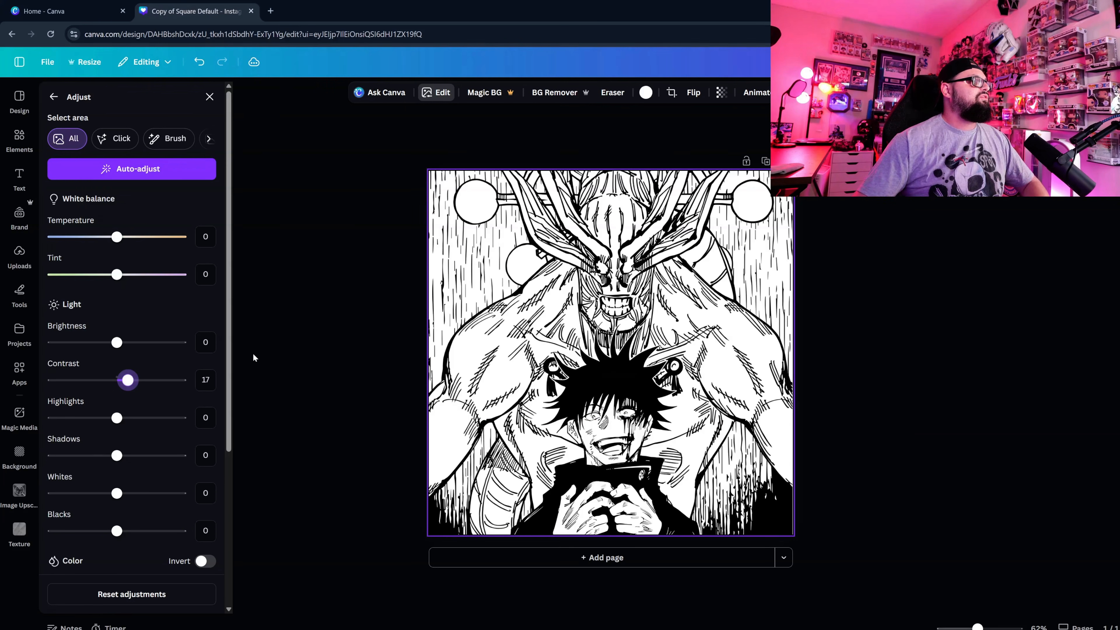
pyautogui.moveTo(117, 493); pyautogui.dragTo(139, 545)
pyautogui.moveTo(132, 493); pyautogui.dragTo(137, 493)
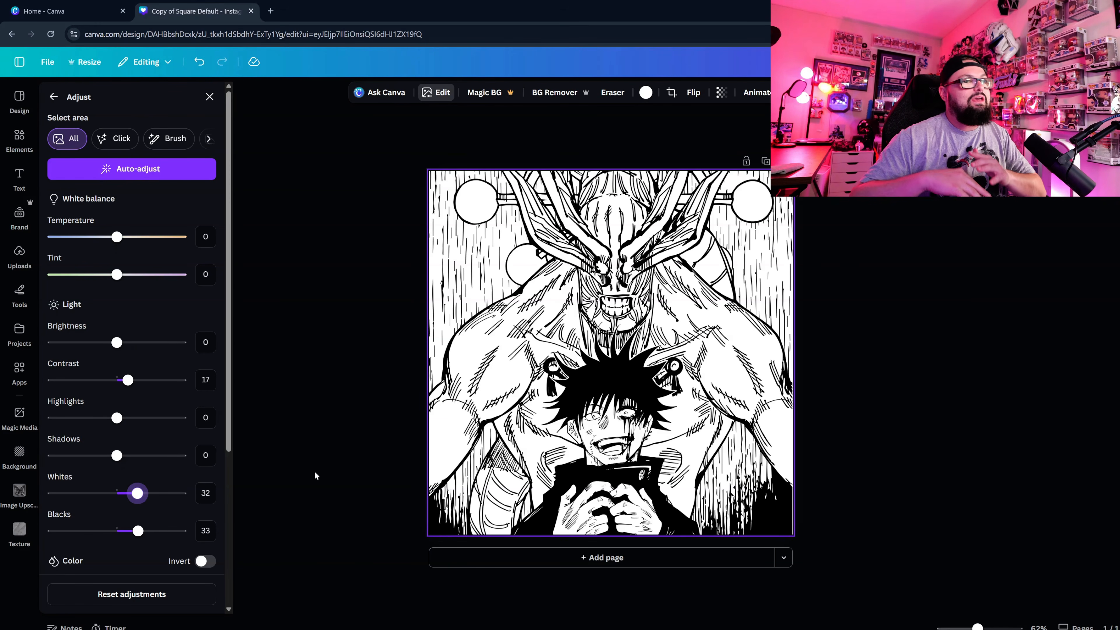
pyautogui.scroll(-2, 170, 492)
pyautogui.scroll(2, 170, 493)
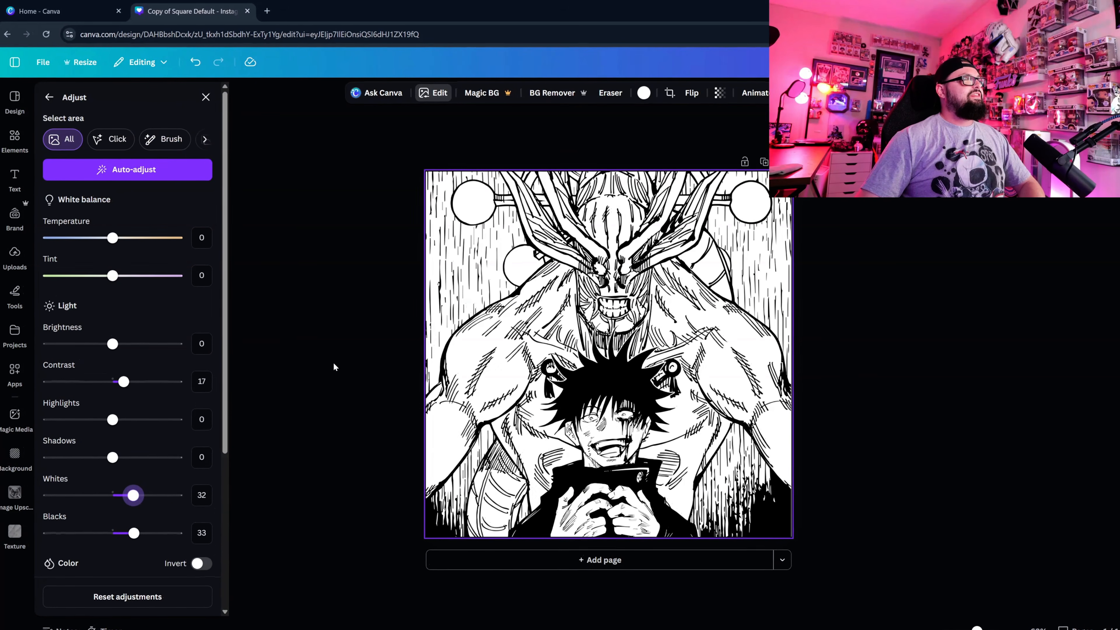
pyautogui.click(320, 369)
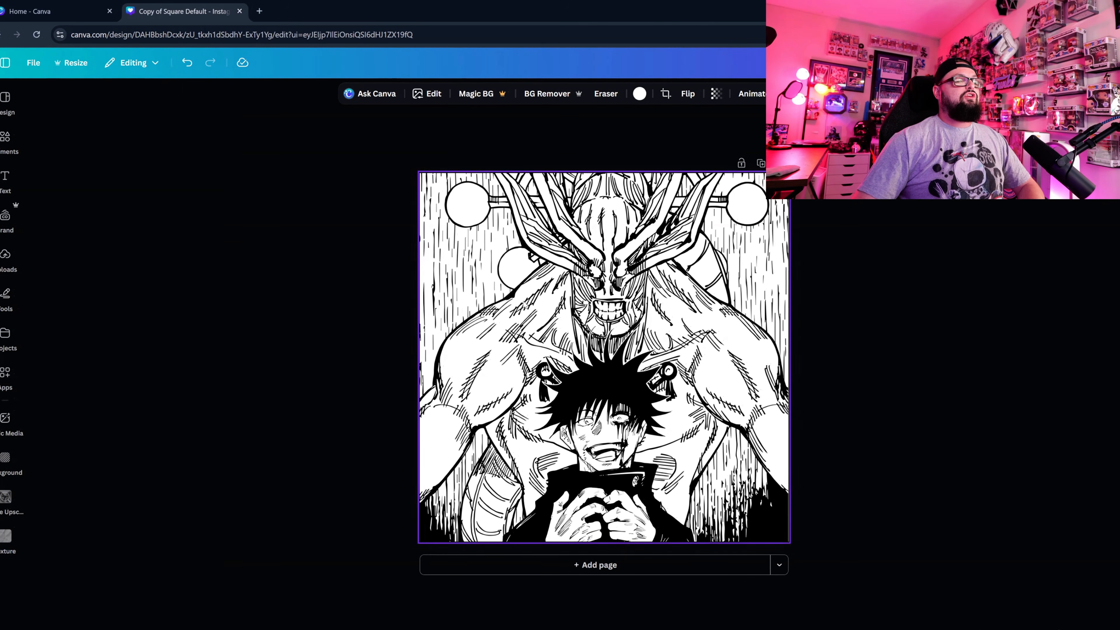
# Download the finished design as an image file without limiting its size, compressing it or making the background transparent.
pyautogui.click(1118, 63)
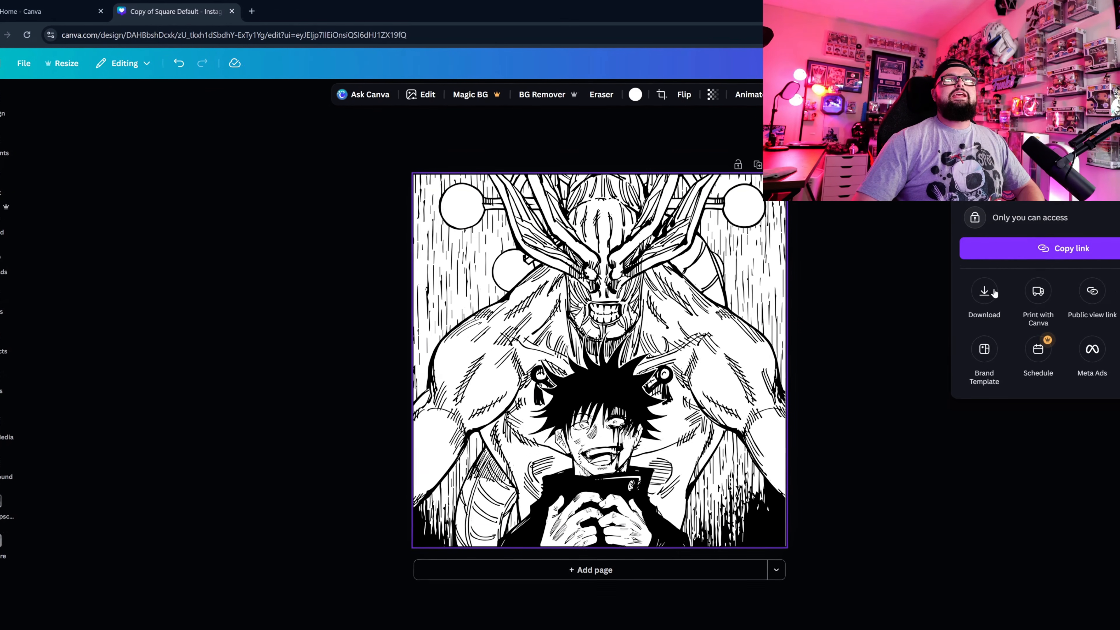
pyautogui.click(992, 290)
pyautogui.click(1029, 146)
pyautogui.click(997, 209)
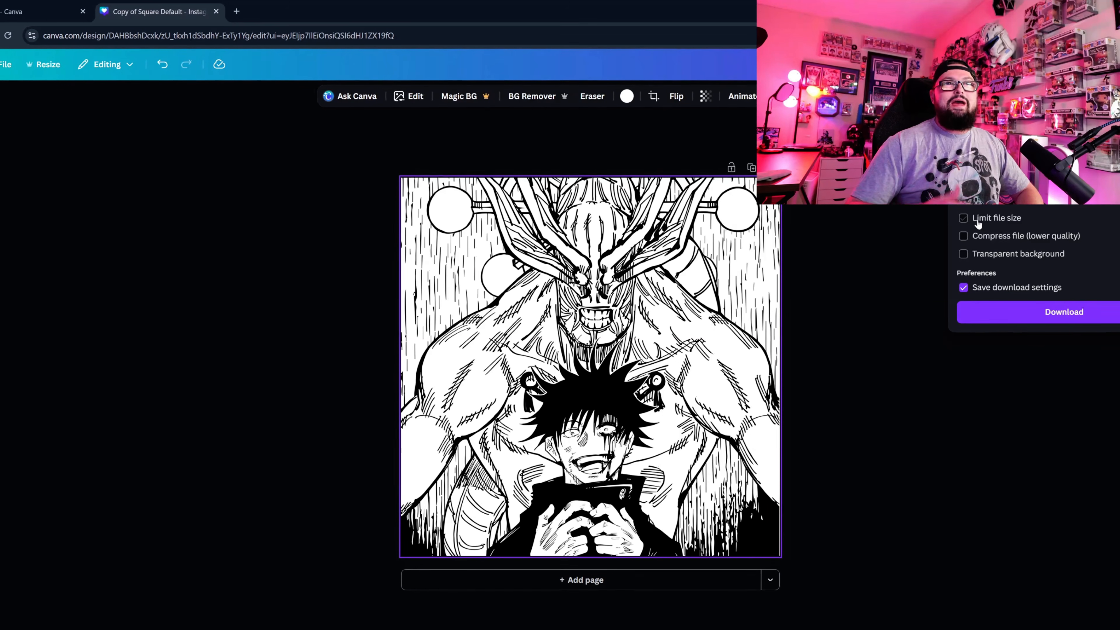
pyautogui.click(1076, 317)
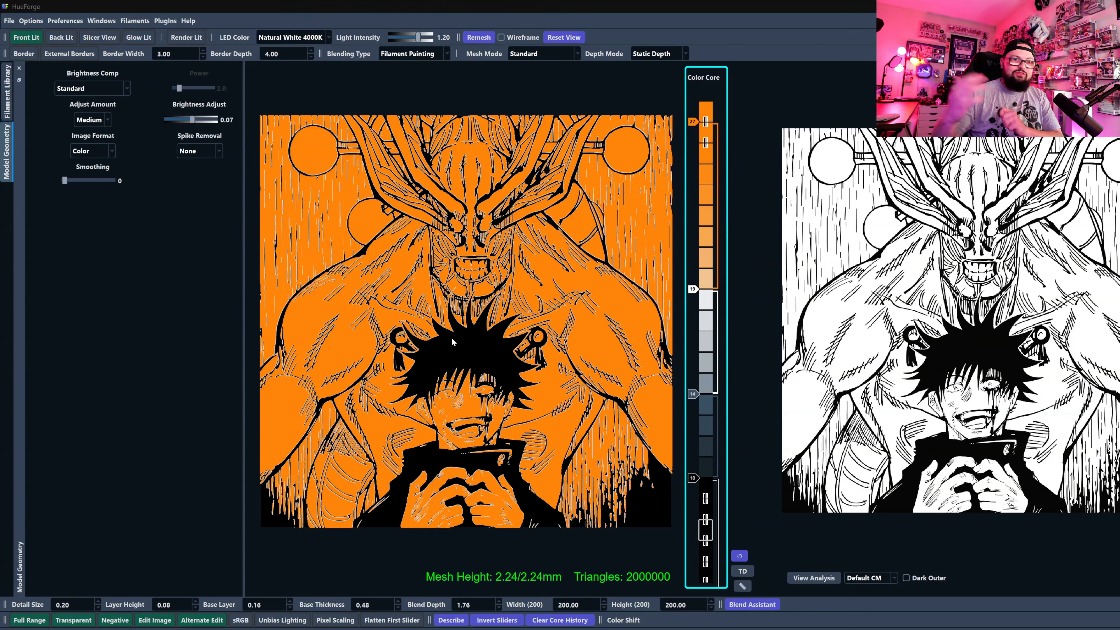
# Remove the BambuLab Basic Pumpkin Orange filament from the Color Core and raise the white filament slider to layer 27.
pyautogui.moveTo(692, 121); pyautogui.dragTo(692, 121)
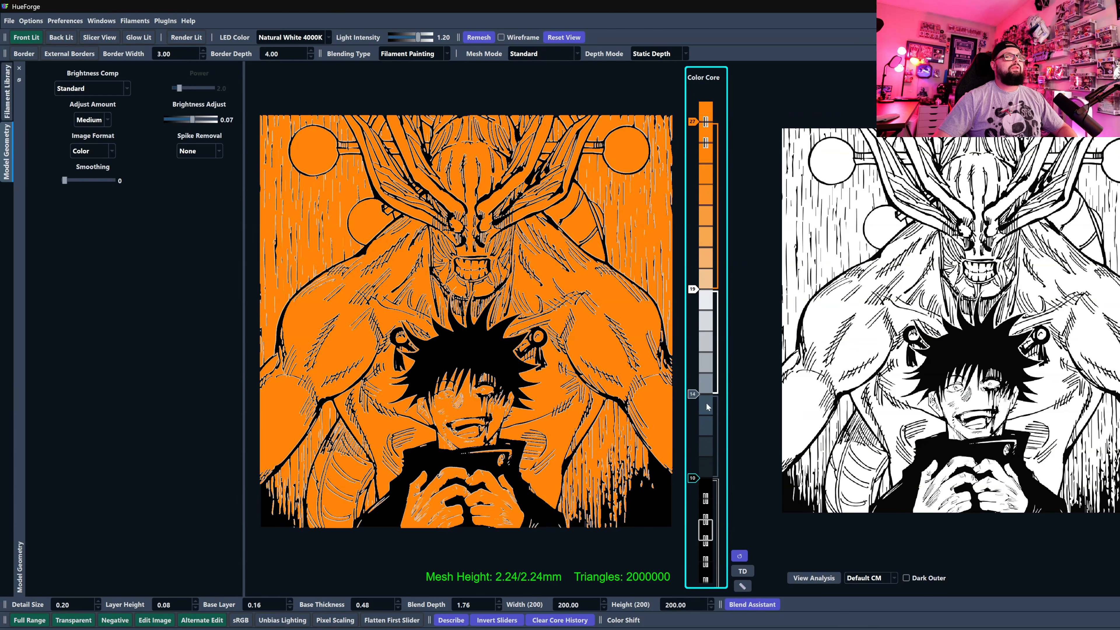
pyautogui.rightClick(687, 118)
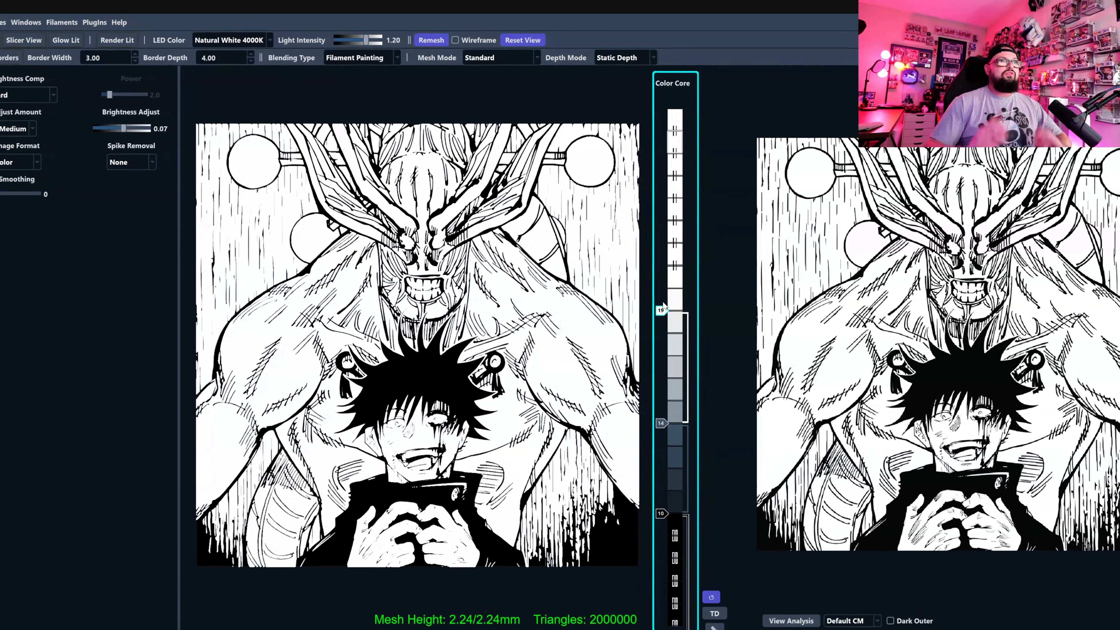
pyautogui.moveTo(662, 309); pyautogui.dragTo(692, 162)
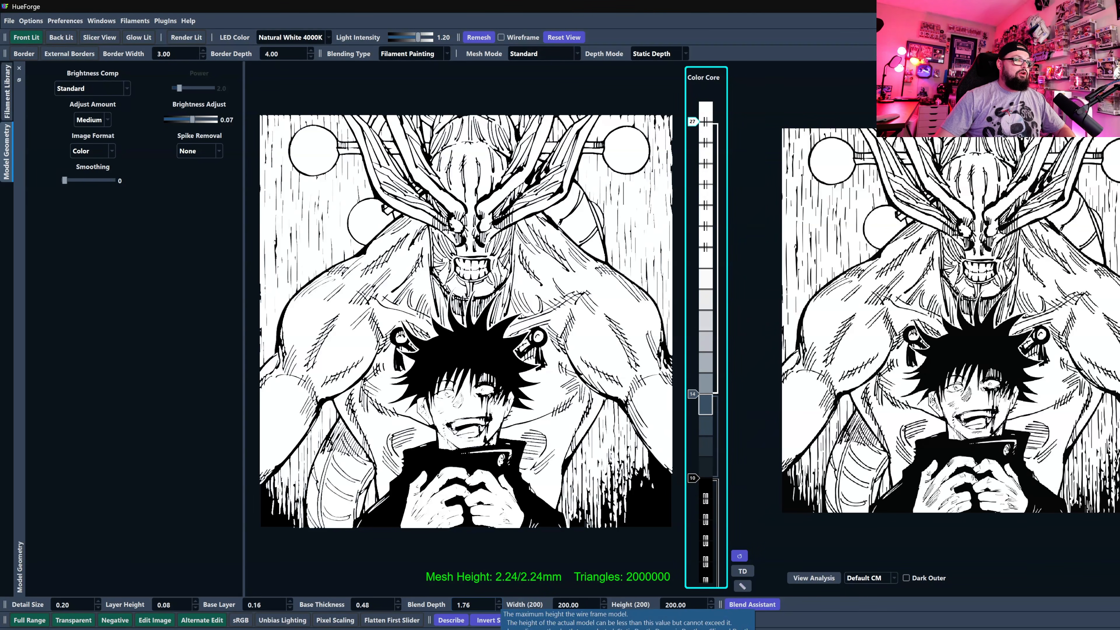
# Set the Blend Depth to 1.52 and raise the gray filament slider directly below white to layer 19.
pyautogui.click(500, 608)
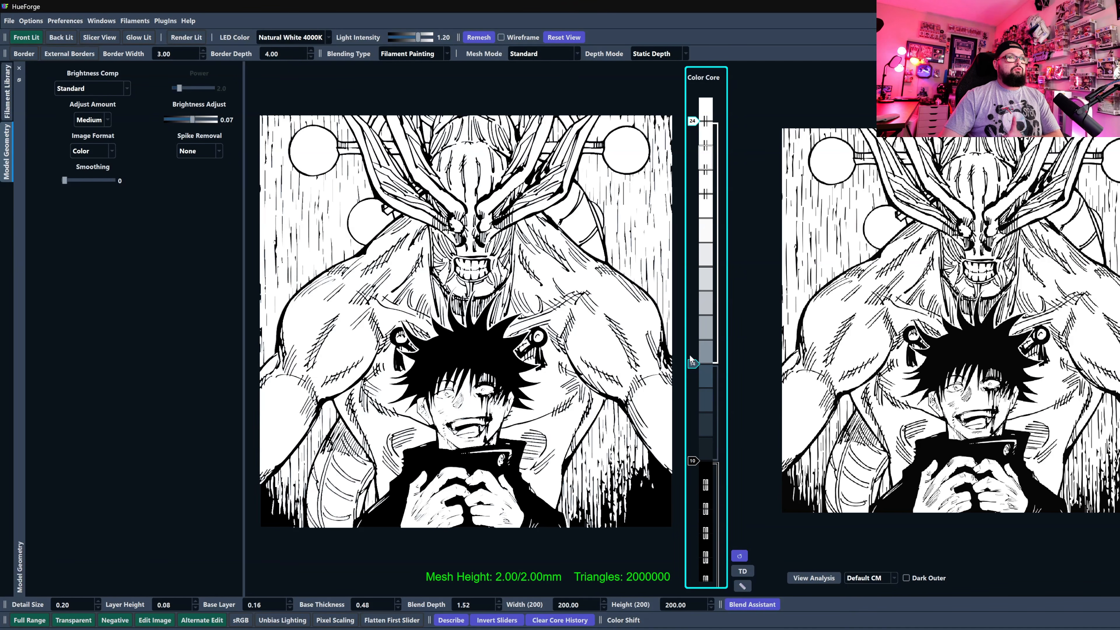
pyautogui.scroll(5, 695, 364)
pyautogui.scroll(-1, 695, 365)
pyautogui.scroll(1, 695, 364)
pyautogui.scroll(-1, 695, 365)
pyautogui.scroll(1, 695, 364)
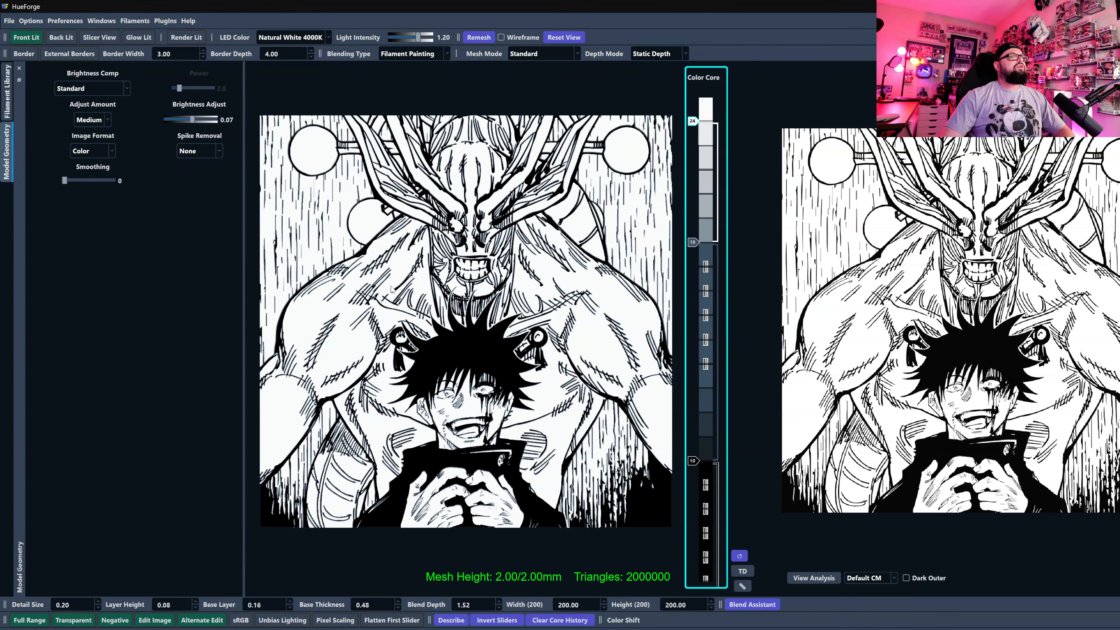
pyautogui.scroll(3, 501, 300)
pyautogui.scroll(6, 501, 300)
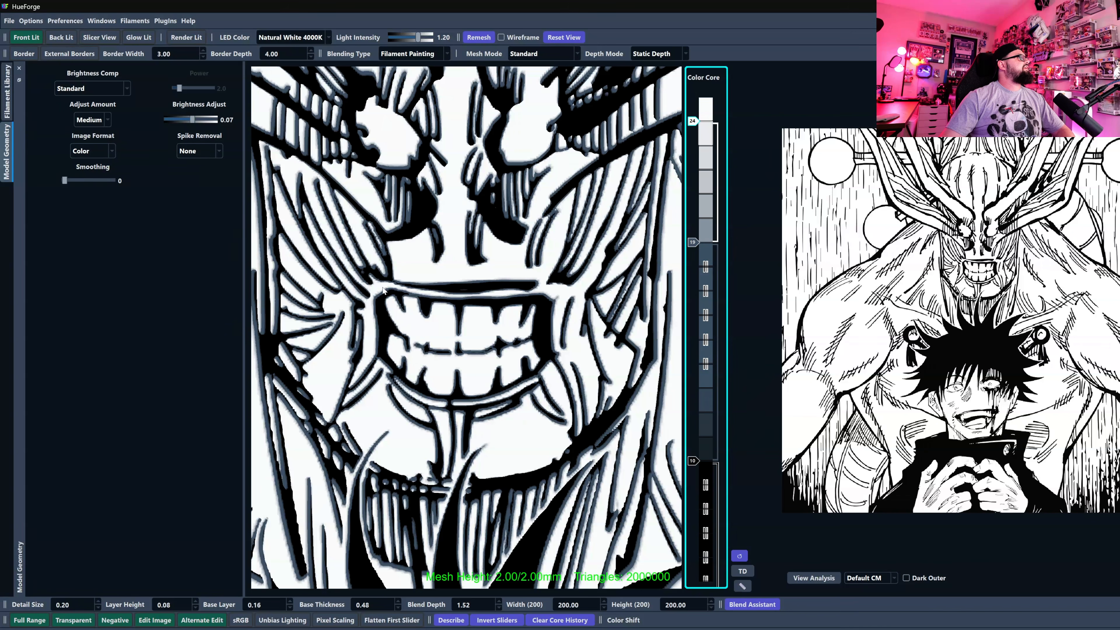
# Raise the black filament slider in the Color Core to layer 13, checking the linework on the creature's face.
pyautogui.scroll(-8, 398, 297)
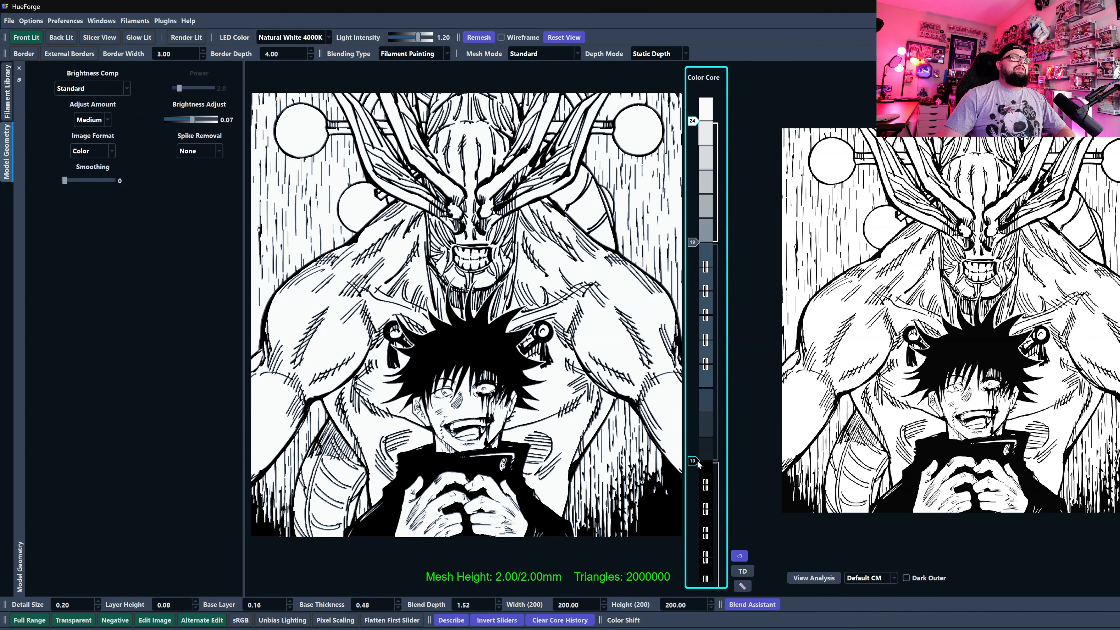
pyautogui.scroll(4, 697, 462)
pyautogui.scroll(-1, 694, 460)
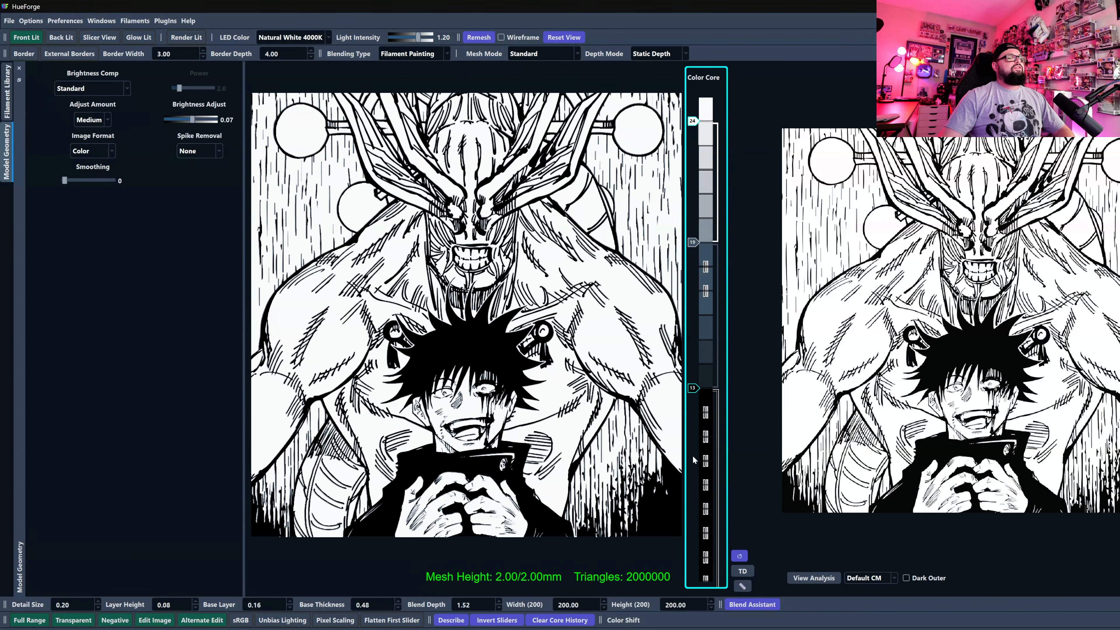
pyautogui.scroll(1, 692, 455)
pyautogui.scroll(10, 470, 356)
pyautogui.scroll(-6, 462, 412)
pyautogui.scroll(5, 448, 511)
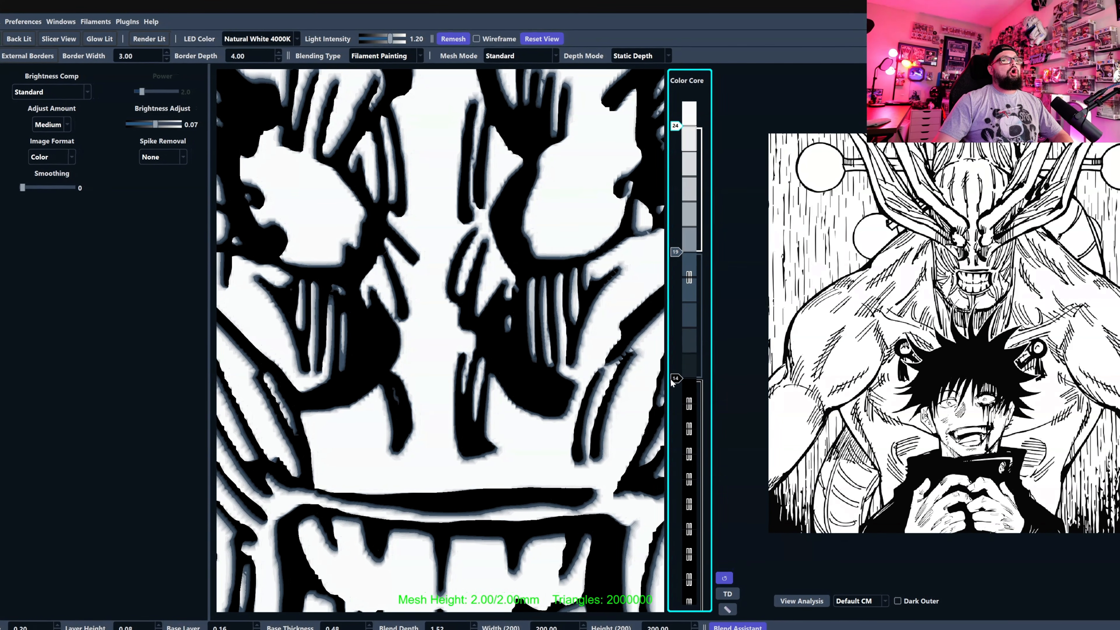
pyautogui.moveTo(675, 378); pyautogui.dragTo(676, 403)
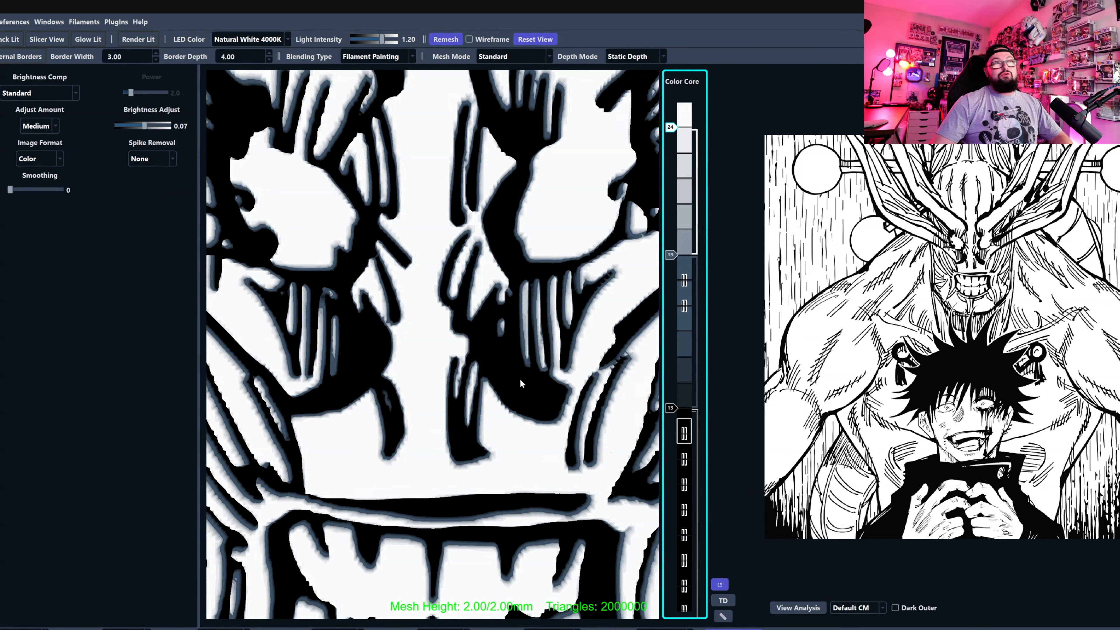
pyautogui.scroll(-10, 515, 388)
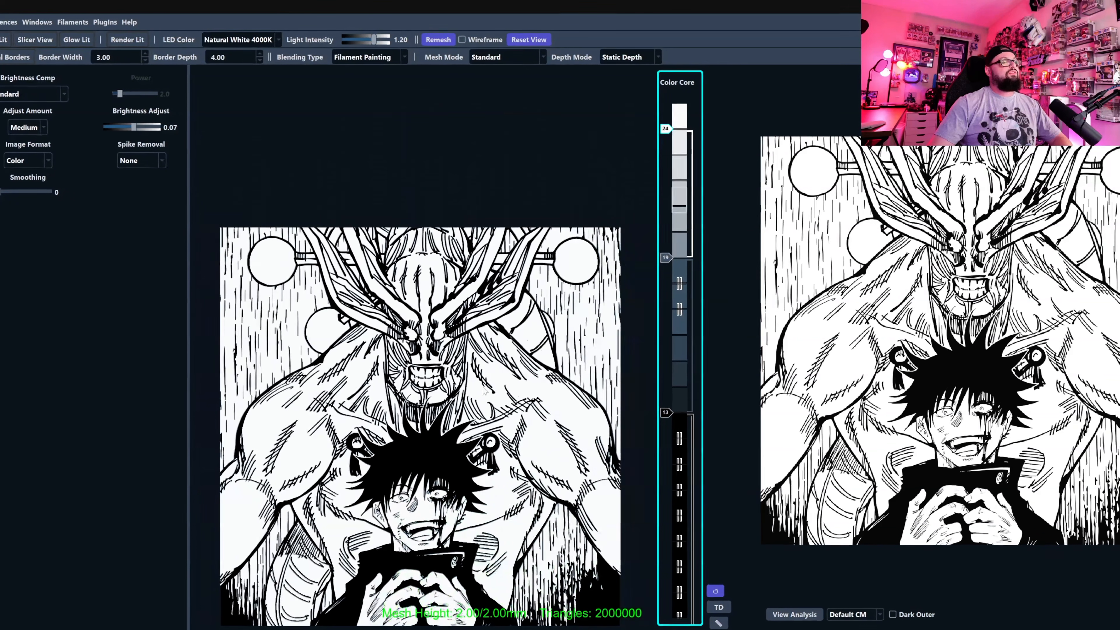
# Try the blend without gray by switching off the gray filament slider and raising the black slider to layer 19.
pyautogui.doubleClick(664, 257)
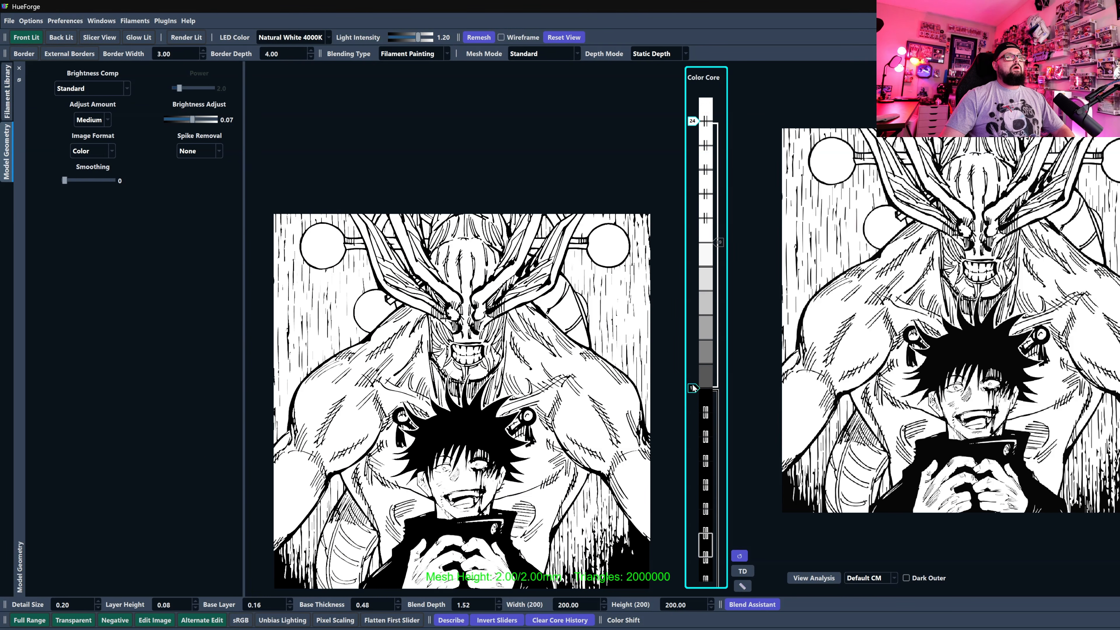
pyautogui.doubleClick(692, 388)
pyautogui.scroll(10, 485, 383)
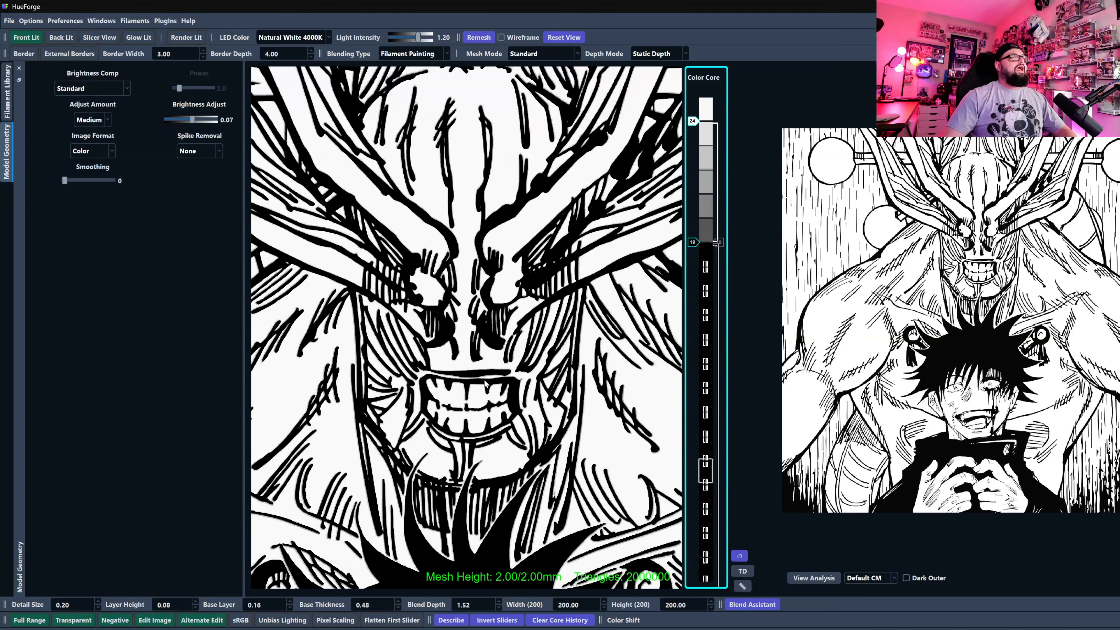
pyautogui.scroll(5, 485, 383)
pyautogui.scroll(-2, 489, 366)
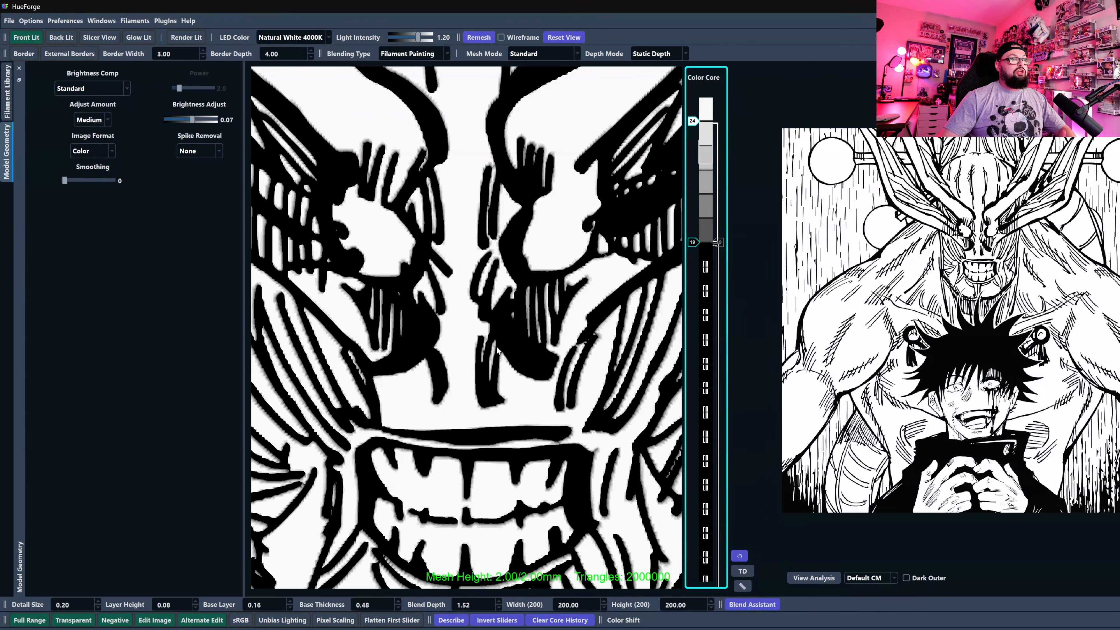
pyautogui.scroll(5, 468, 353)
pyautogui.scroll(-2, 467, 353)
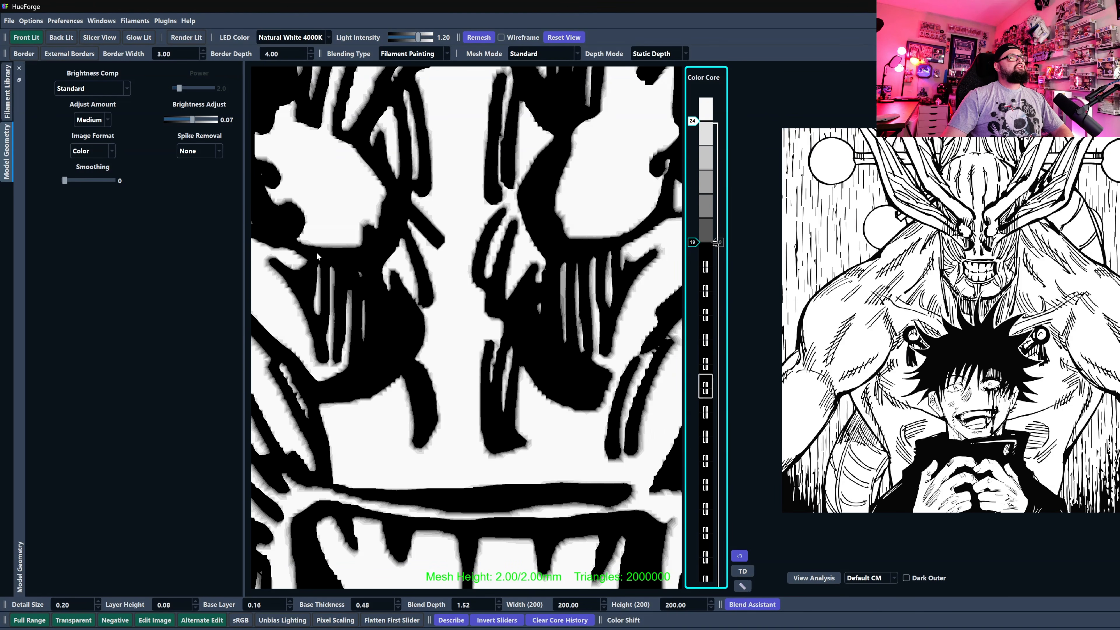
# Switch the gray filament slider back on at layer 19 and set the black slider to layer 14.
pyautogui.scroll(-5, 692, 243)
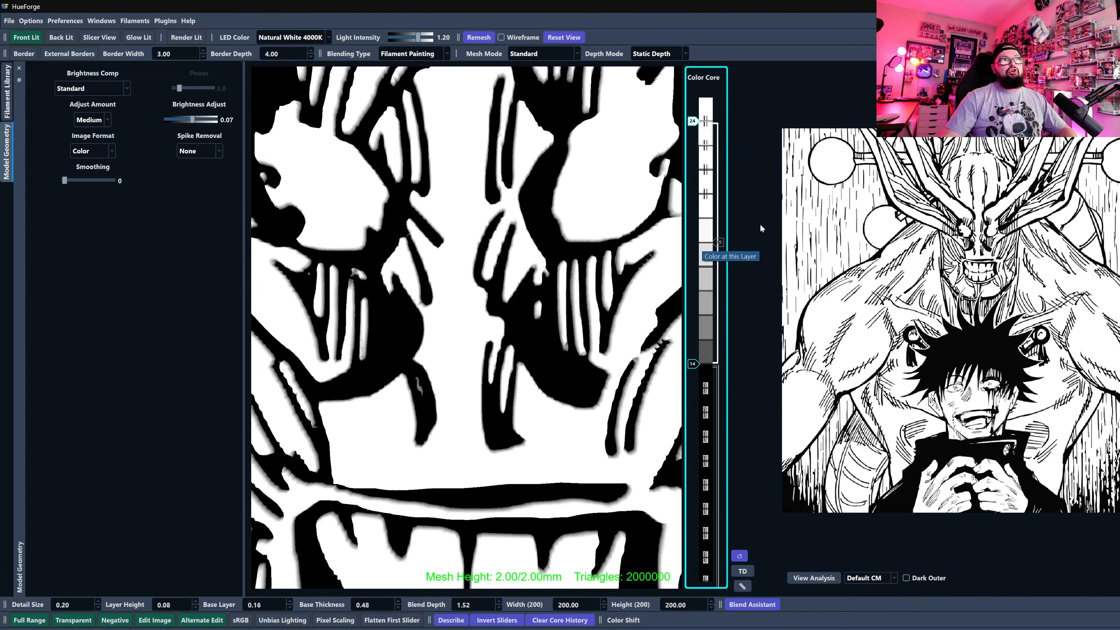
pyautogui.scroll(-1, 720, 243)
pyautogui.doubleClick(721, 241)
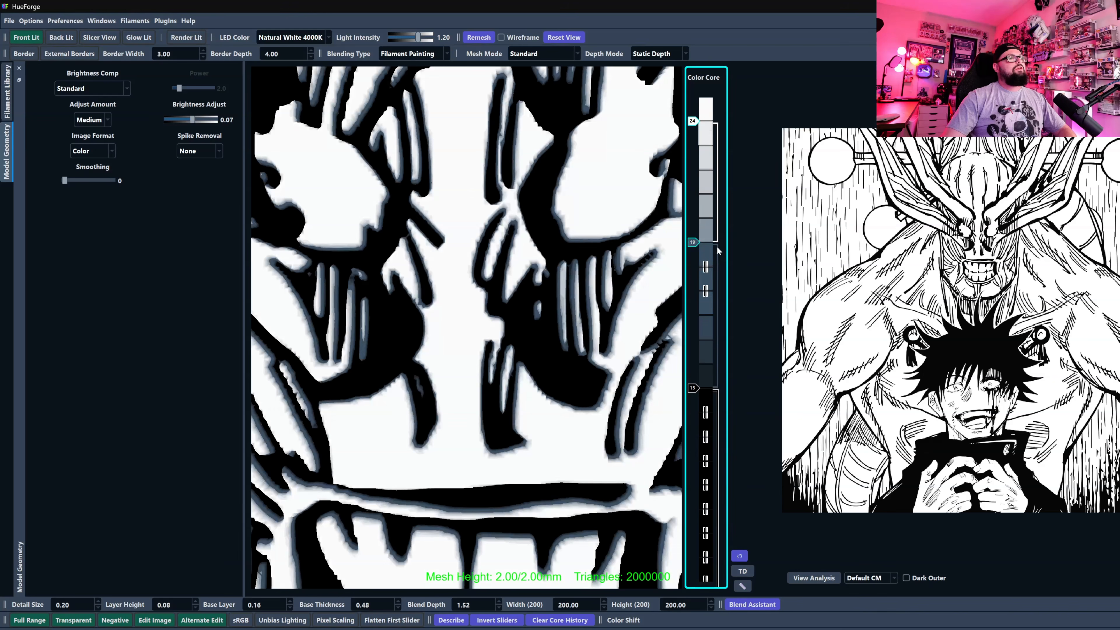
pyautogui.scroll(1, 690, 388)
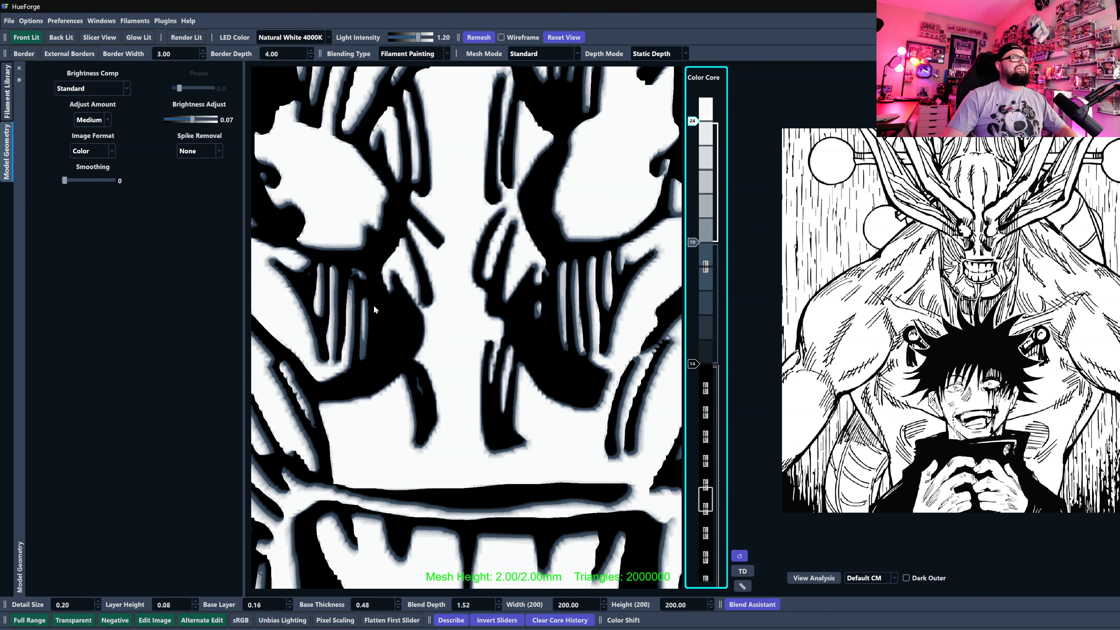
pyautogui.scroll(-5, 396, 352)
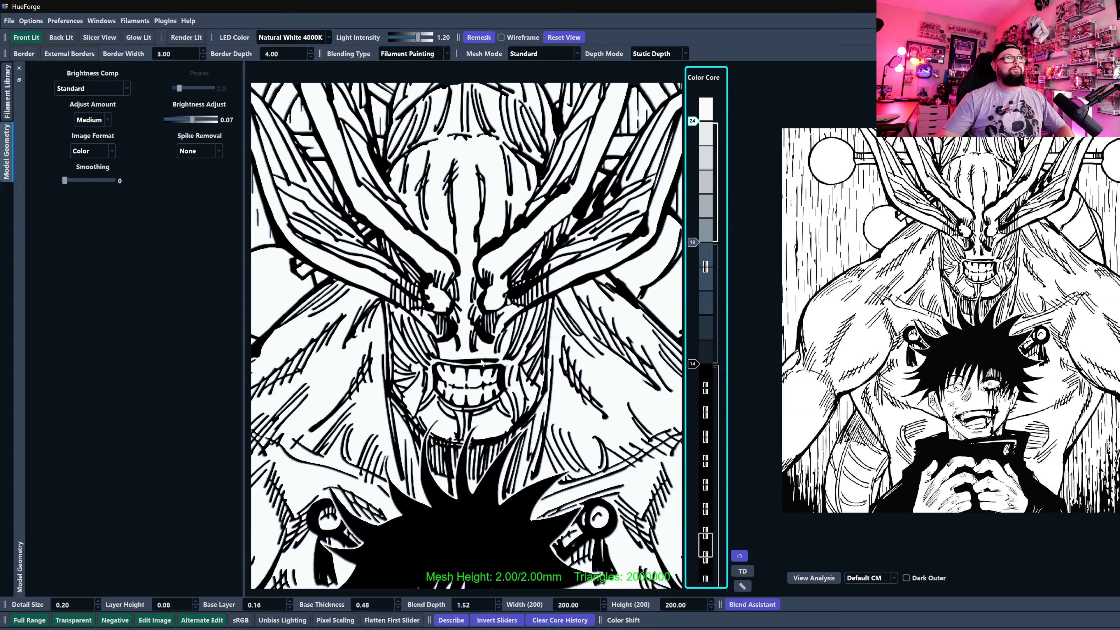
pyautogui.scroll(-8, 481, 362)
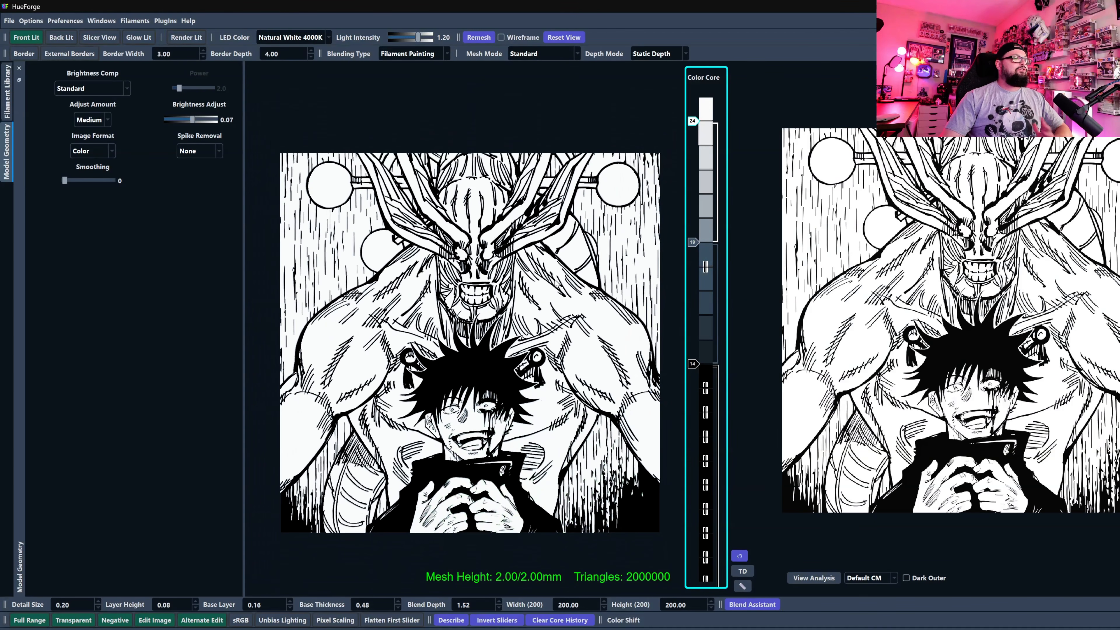
pyautogui.scroll(-1, 553, 277)
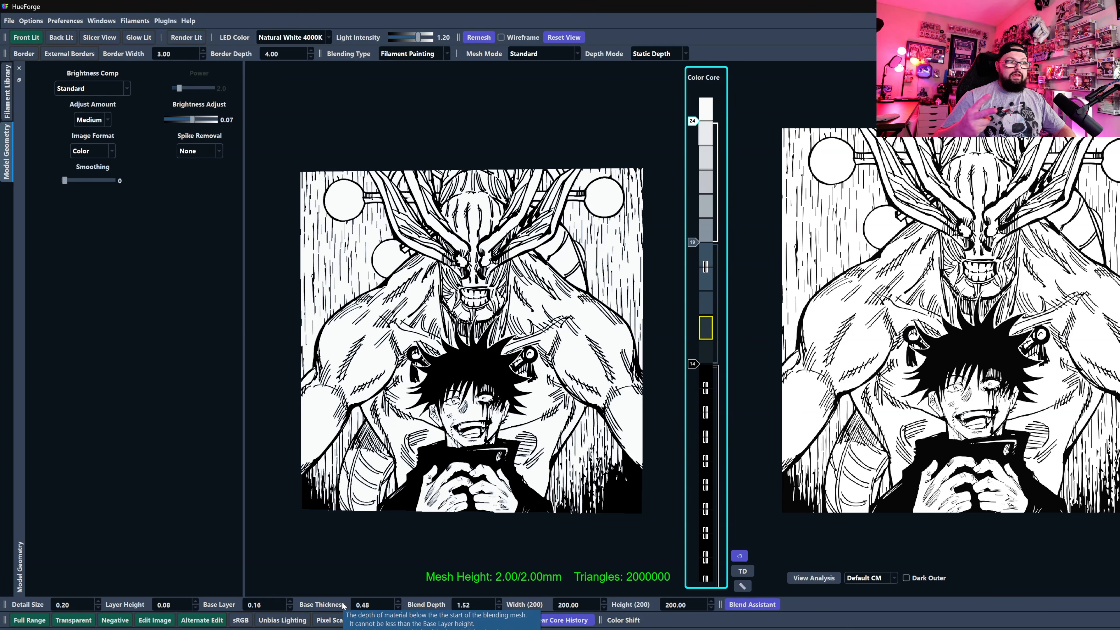
# Set the Base Thickness to 0.64 and the Blend Depth to 1.36, with the gray slider at layer 18 and black at 14.
pyautogui.click(398, 602)
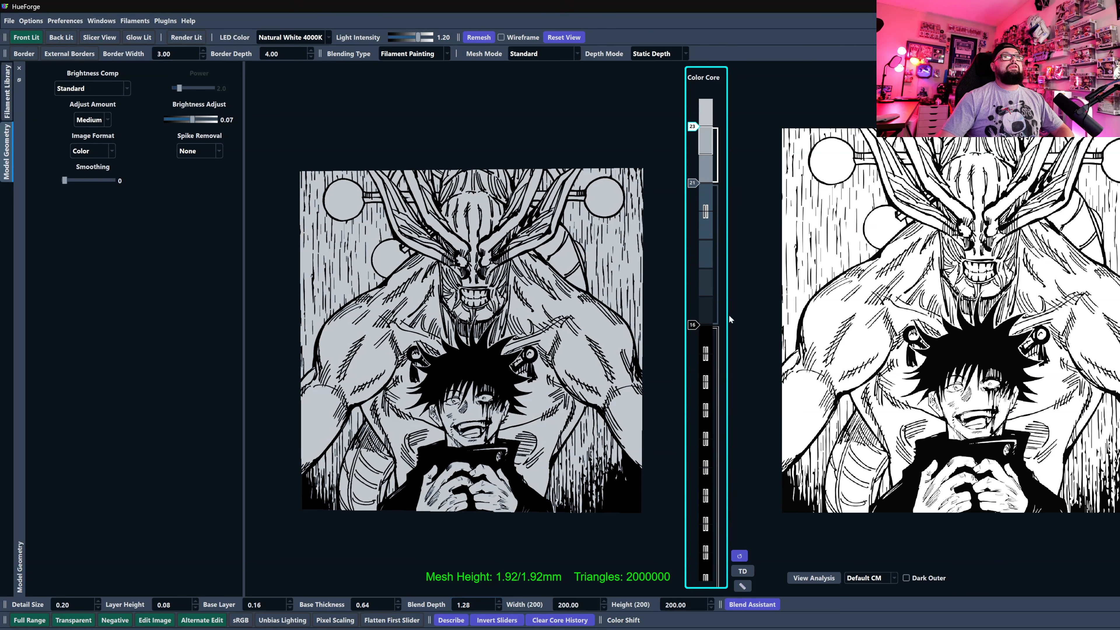
pyautogui.scroll(-2, 694, 325)
pyautogui.scroll(-3, 695, 187)
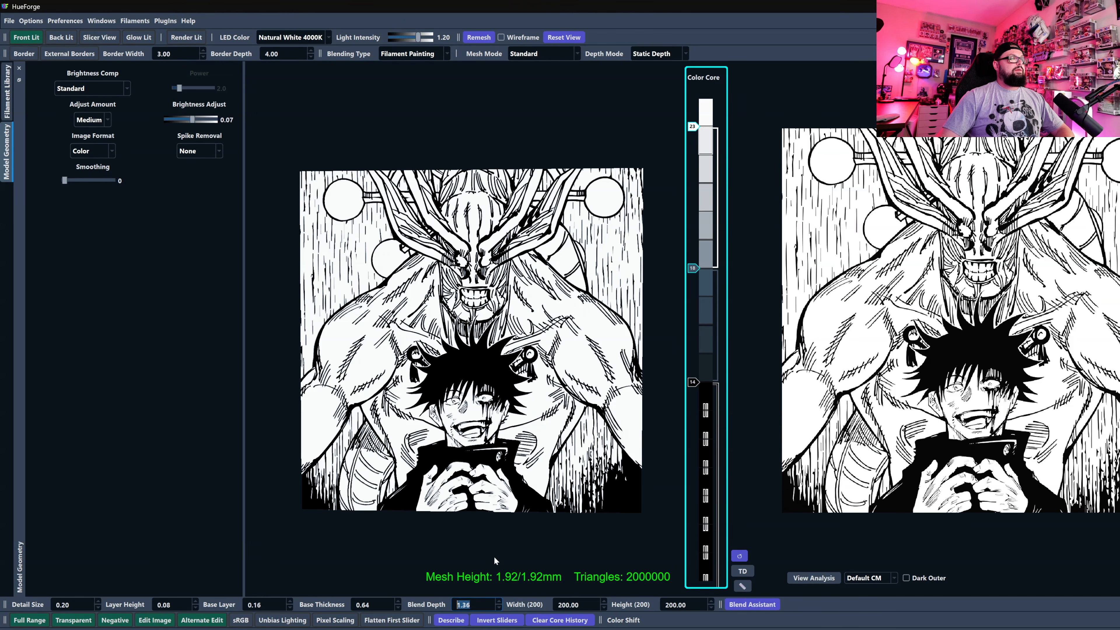
pyautogui.scroll(6, 489, 420)
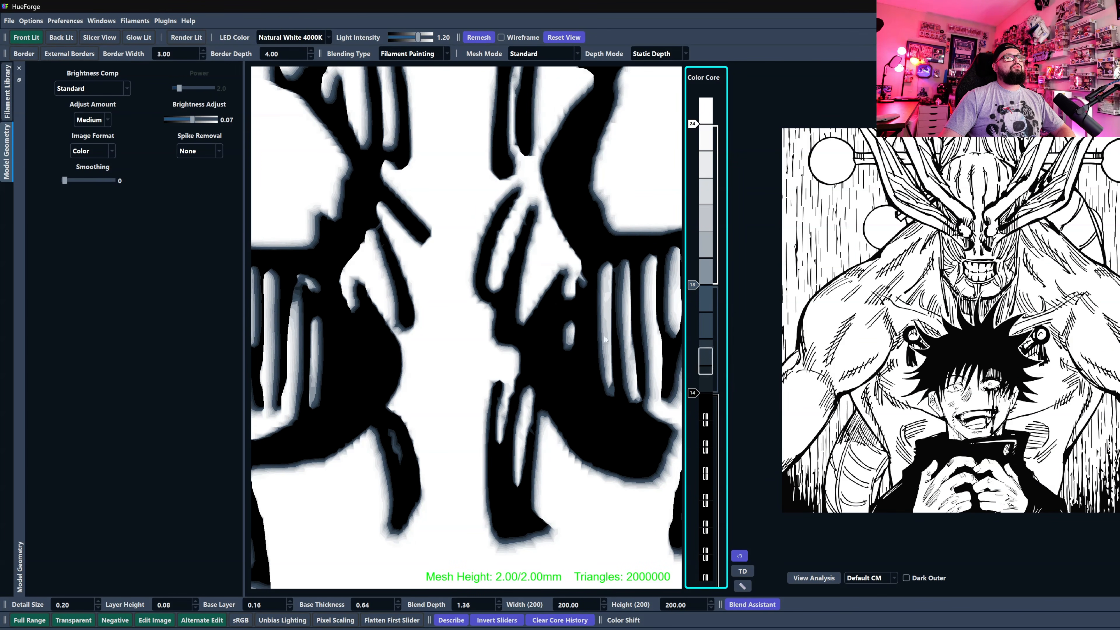
# Try the new blend with the gray filament switched off and the black slider raised to layer 18, examining the creature's face.
pyautogui.scroll(-2, 695, 289)
pyautogui.scroll(4, 695, 394)
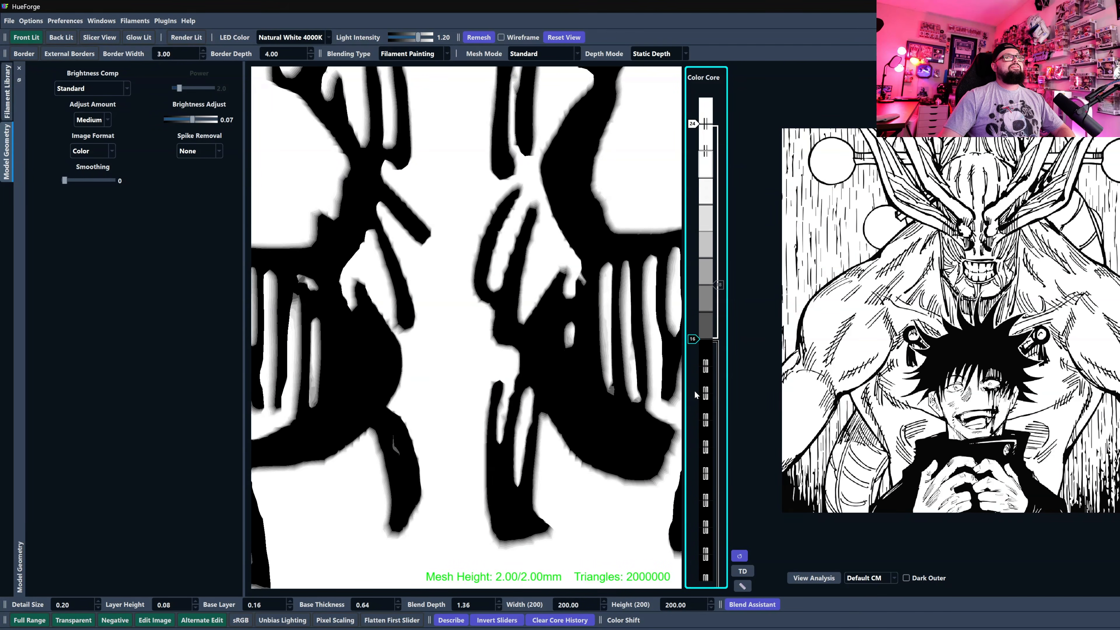
pyautogui.scroll(-7, 580, 308)
pyautogui.scroll(5, 513, 353)
pyautogui.scroll(-6, 511, 351)
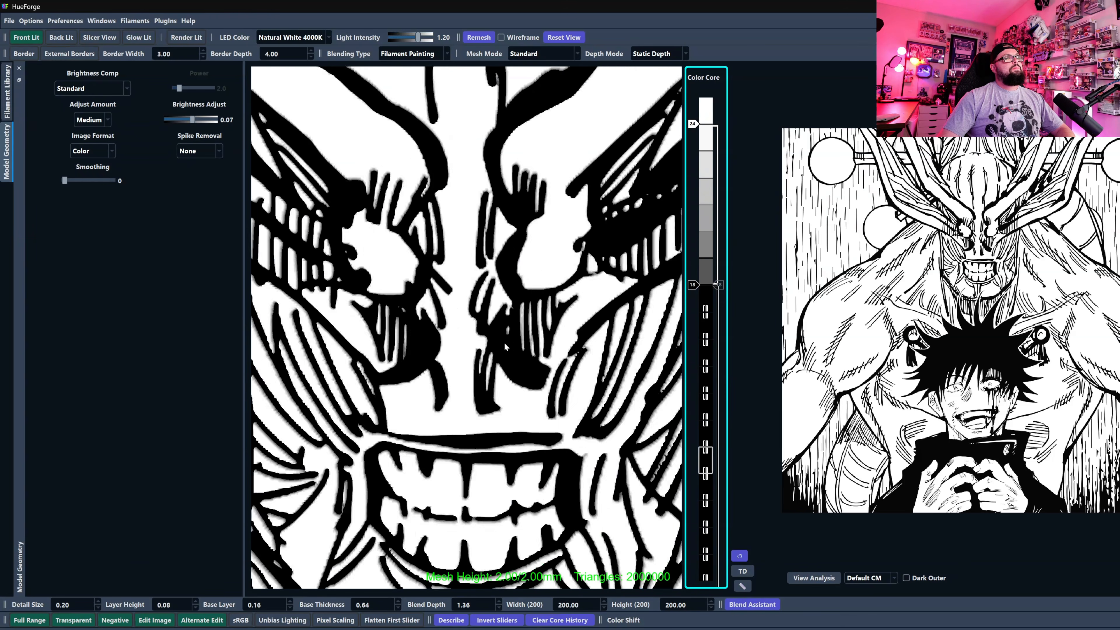
pyautogui.scroll(-3, 500, 348)
pyautogui.scroll(5, 496, 359)
pyautogui.scroll(5, 495, 363)
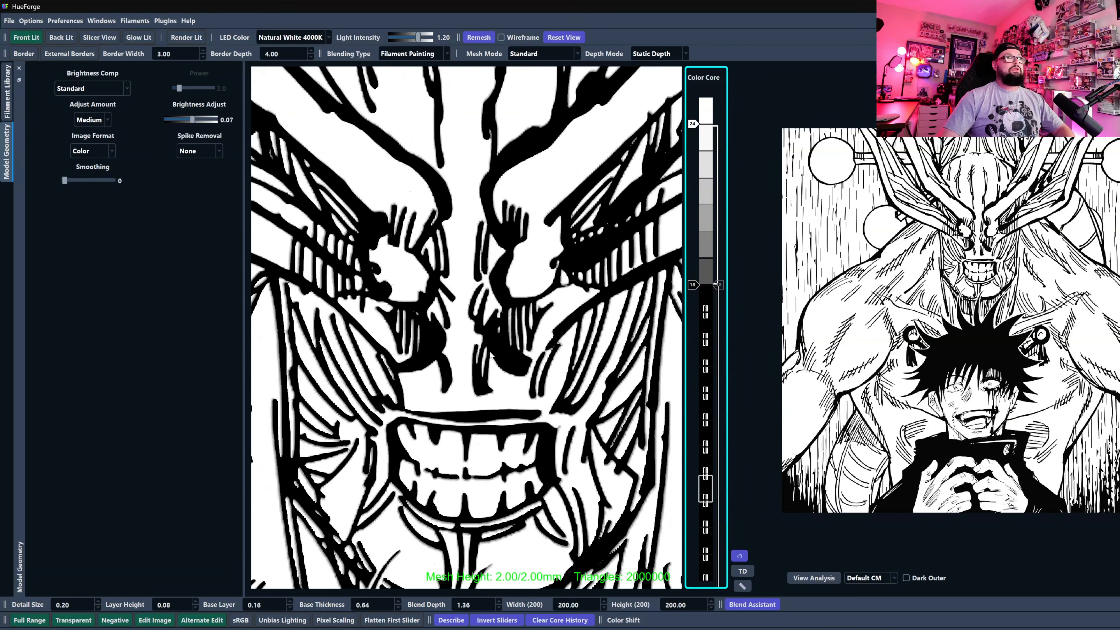
# Lower the black slider to layer 16 and switch the gray filament slider back on at layer 18.
pyautogui.moveTo(692, 285); pyautogui.dragTo(693, 339)
pyautogui.doubleClick(720, 285)
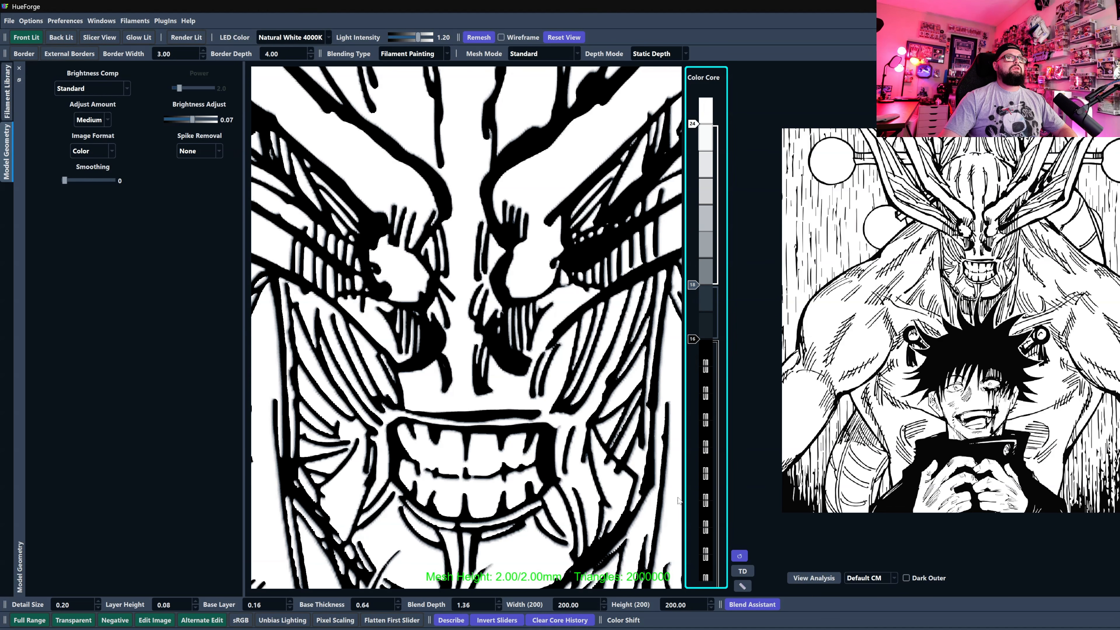
pyautogui.scroll(-8, 590, 564)
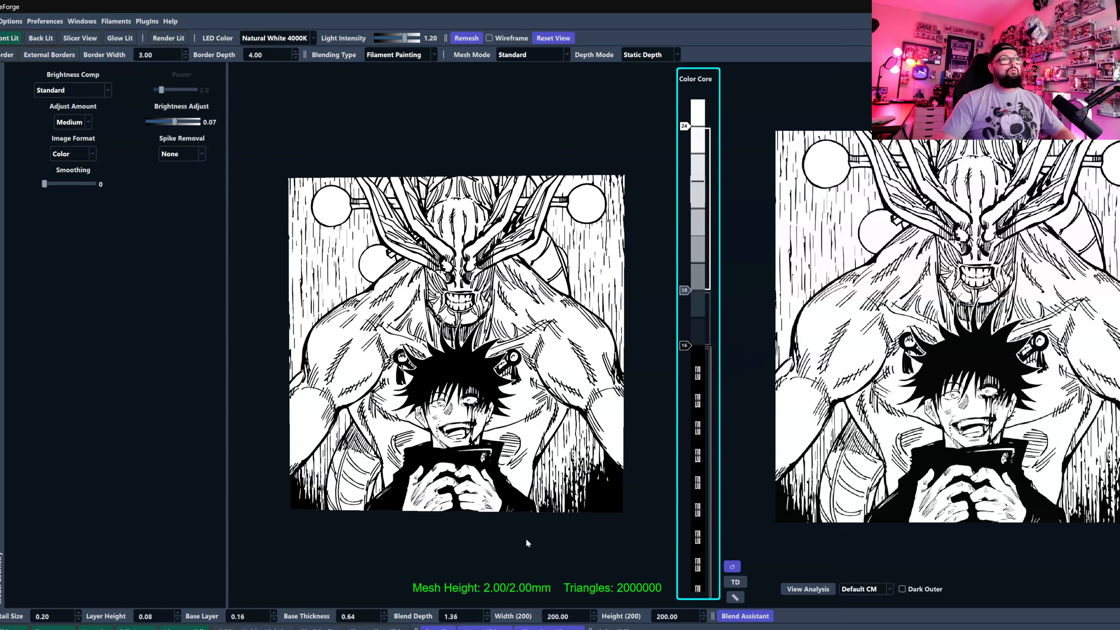
# Set the Base Thickness to 0.72 and the Blend Depth to 1.20, bringing the gray slider to layer 18 and black to 13.
pyautogui.click(381, 616)
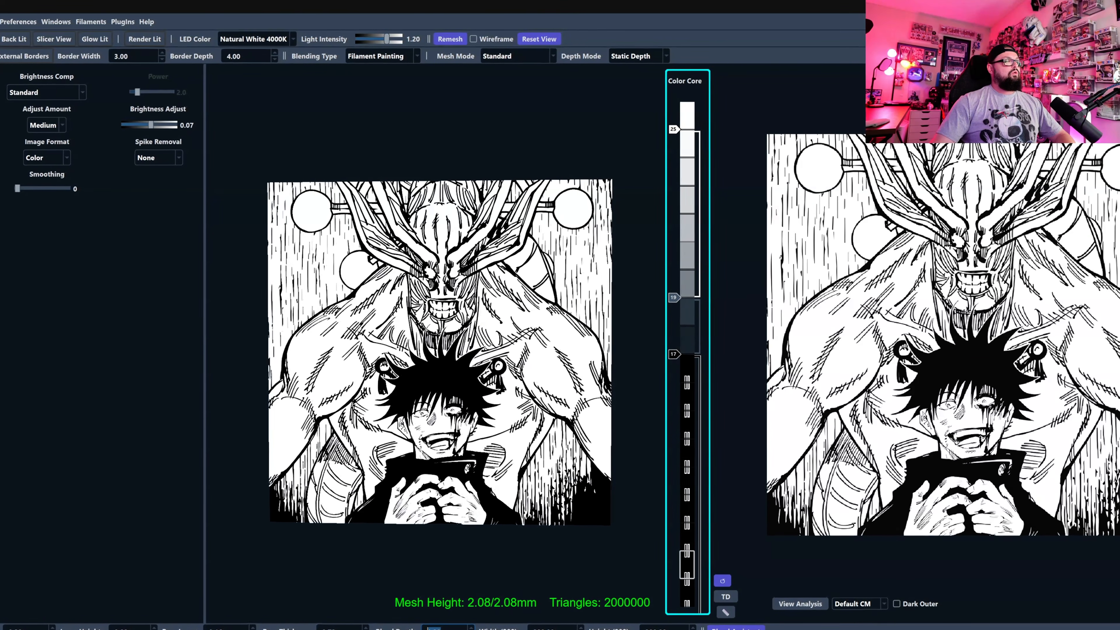
pyautogui.click(669, 340)
pyautogui.press('Down')
pyautogui.press('Down')
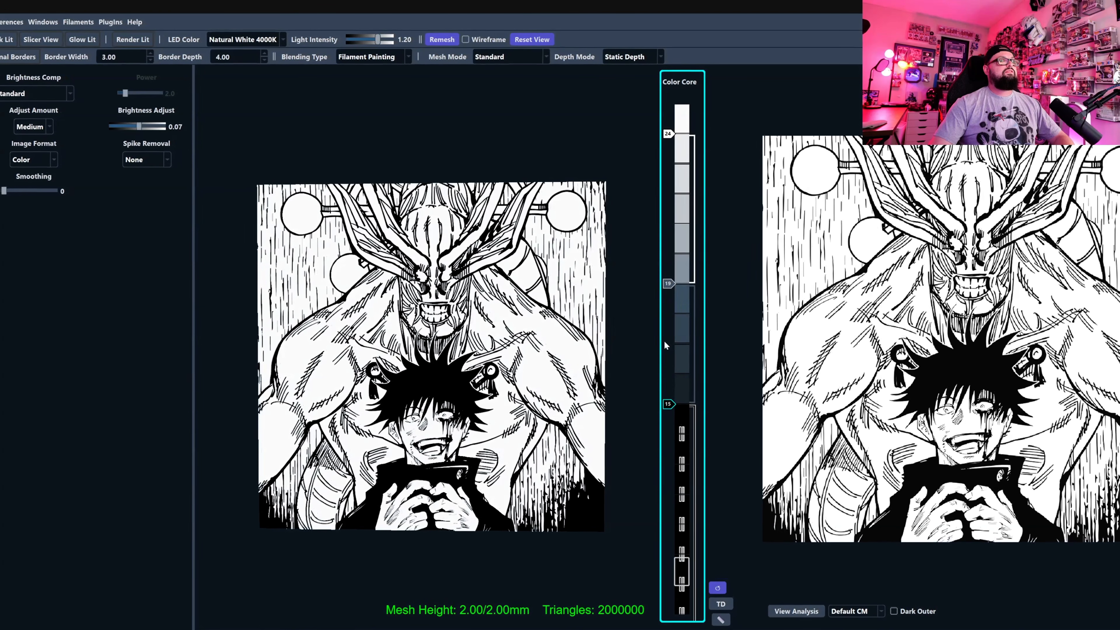
pyautogui.click(667, 286)
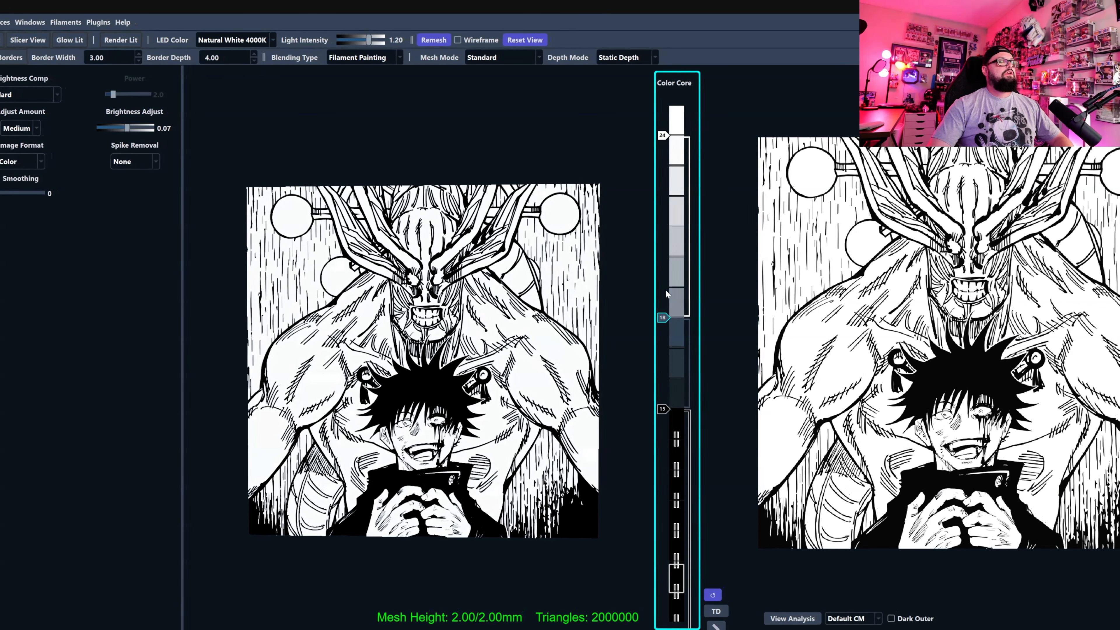
pyautogui.click(661, 415)
pyautogui.press('Down')
pyautogui.moveTo(540, 389)
pyautogui.mouseDown()
pyautogui.moveTo(694, 434)
pyautogui.moveTo(533, 463)
pyautogui.moveTo(521, 568)
pyautogui.mouseUp()
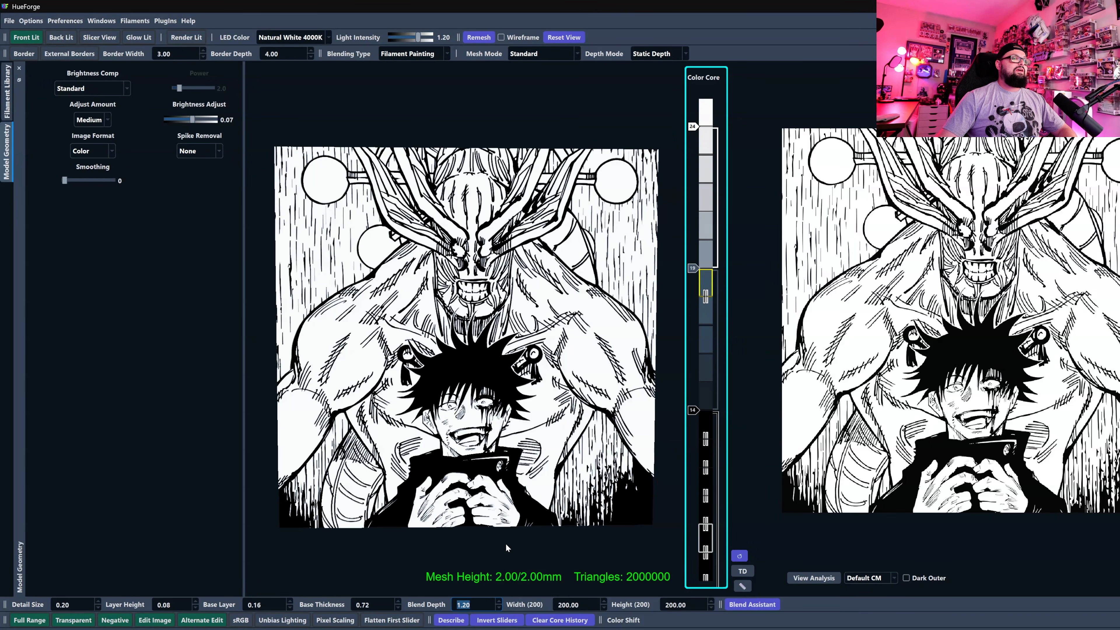
pyautogui.press('Return')
# Filter the filament library by "bamb" and replace the white filament in the Color Core with BambuLab Matte Ivory White.
pyautogui.click(7, 98)
pyautogui.click(116, 569)
pyautogui.write('bamb')
pyautogui.scroll(-4, 216, 466)
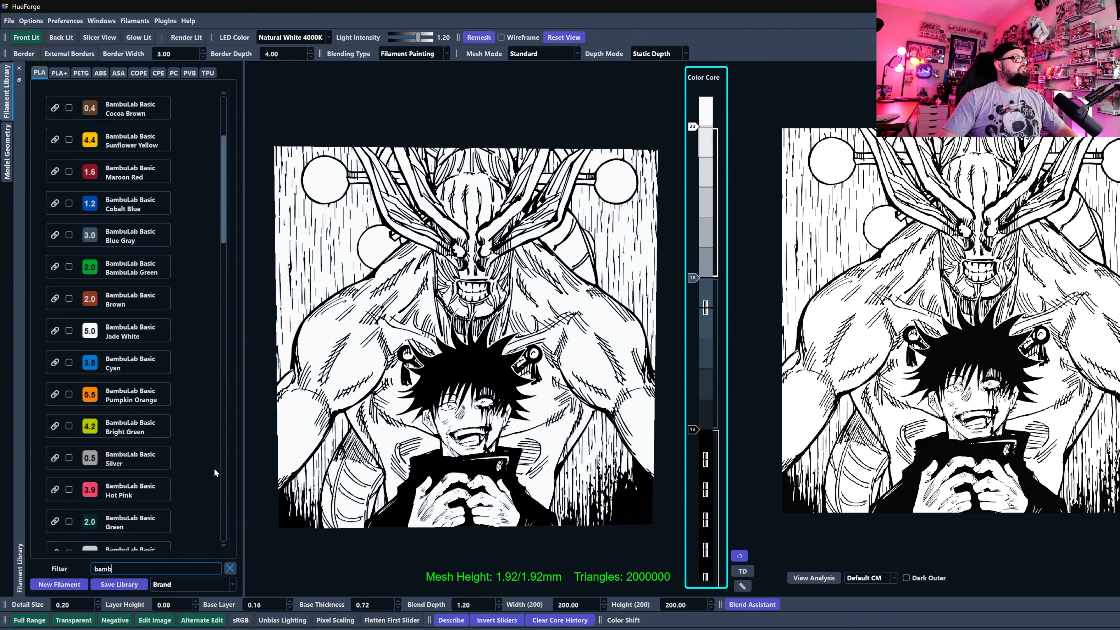
pyautogui.scroll(-8, 204, 466)
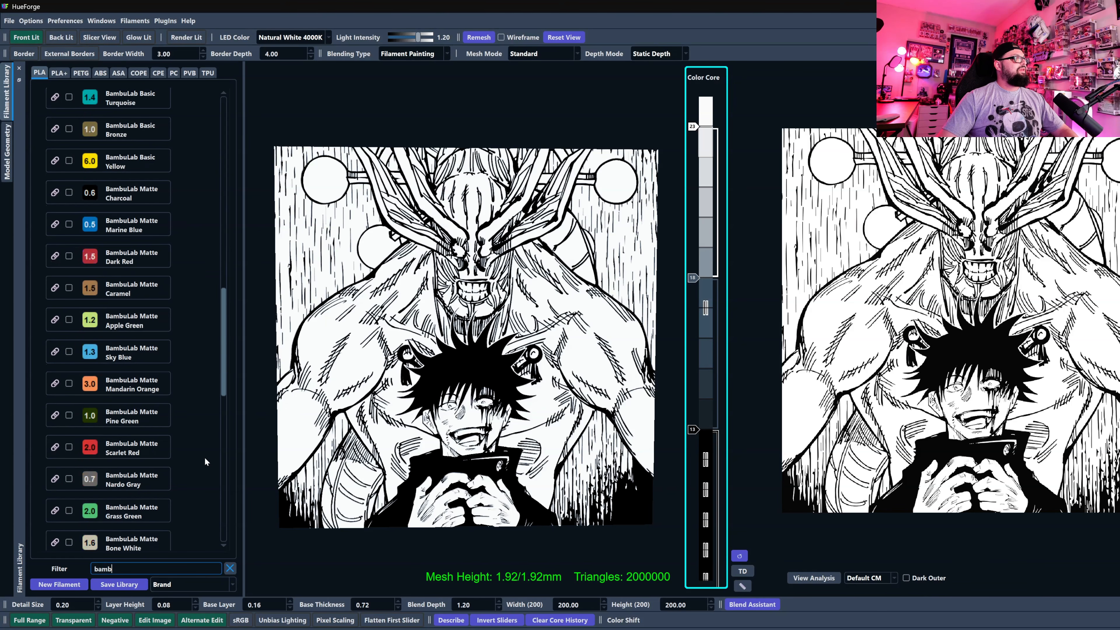
pyautogui.scroll(-5, 204, 461)
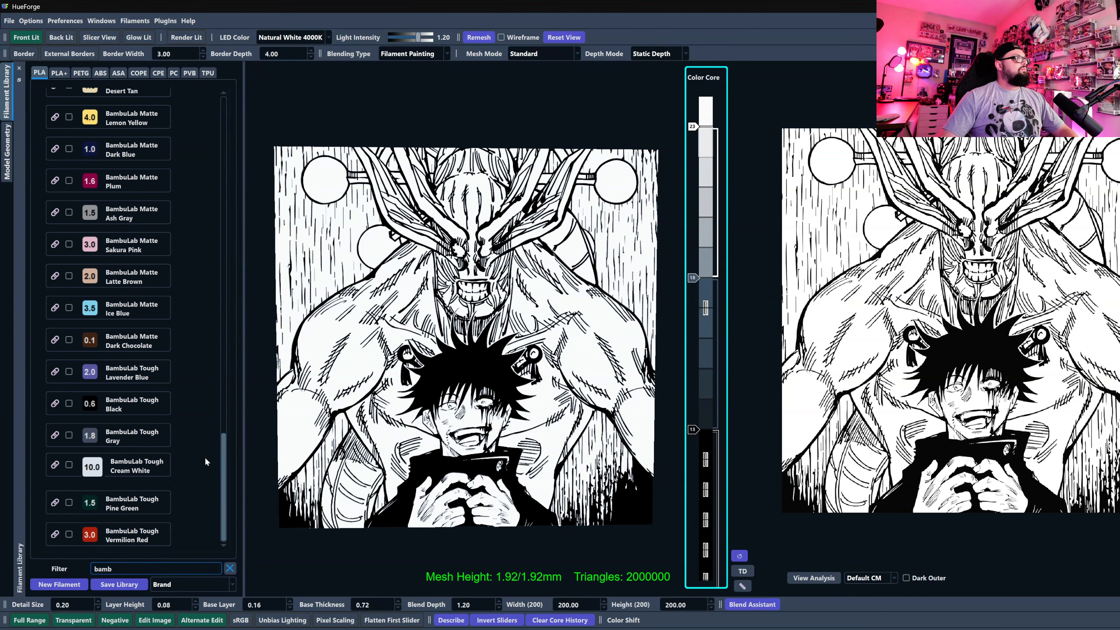
pyautogui.scroll(4, 204, 460)
pyautogui.scroll(4, 205, 461)
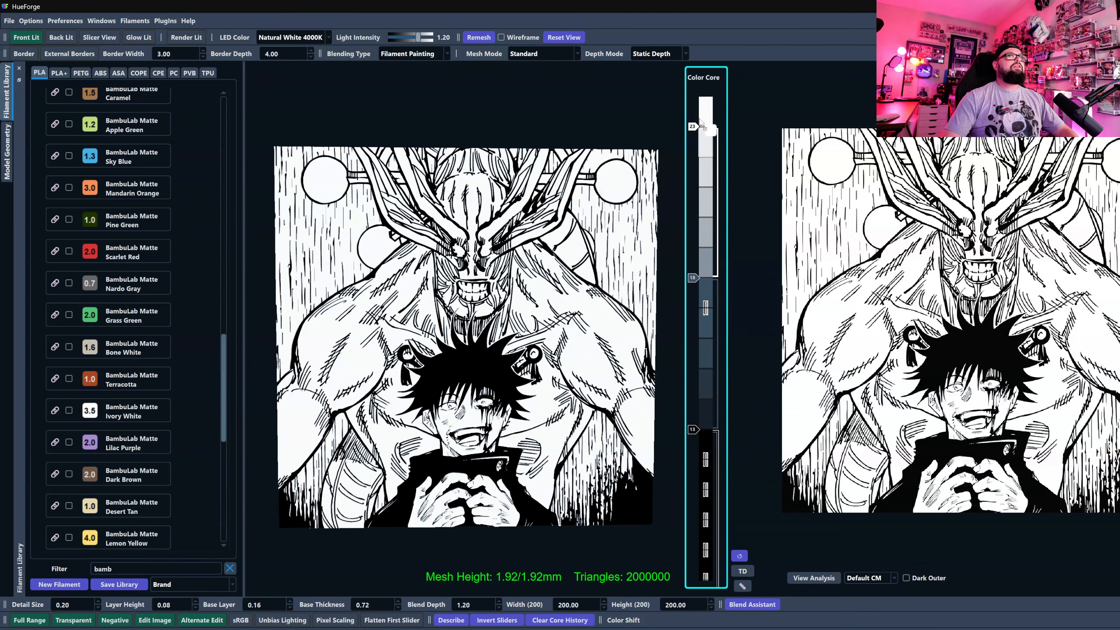
# Raise the gray filament slider to layer 19 and check the preview of the whole artwork.
pyautogui.scroll(5, 497, 302)
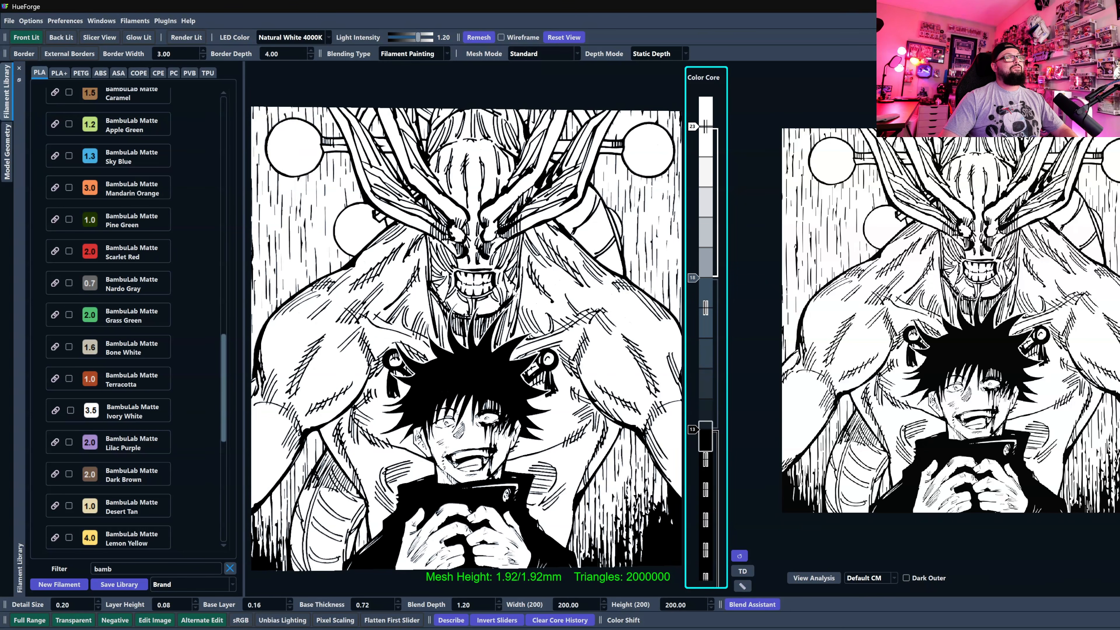
pyautogui.scroll(2, 497, 301)
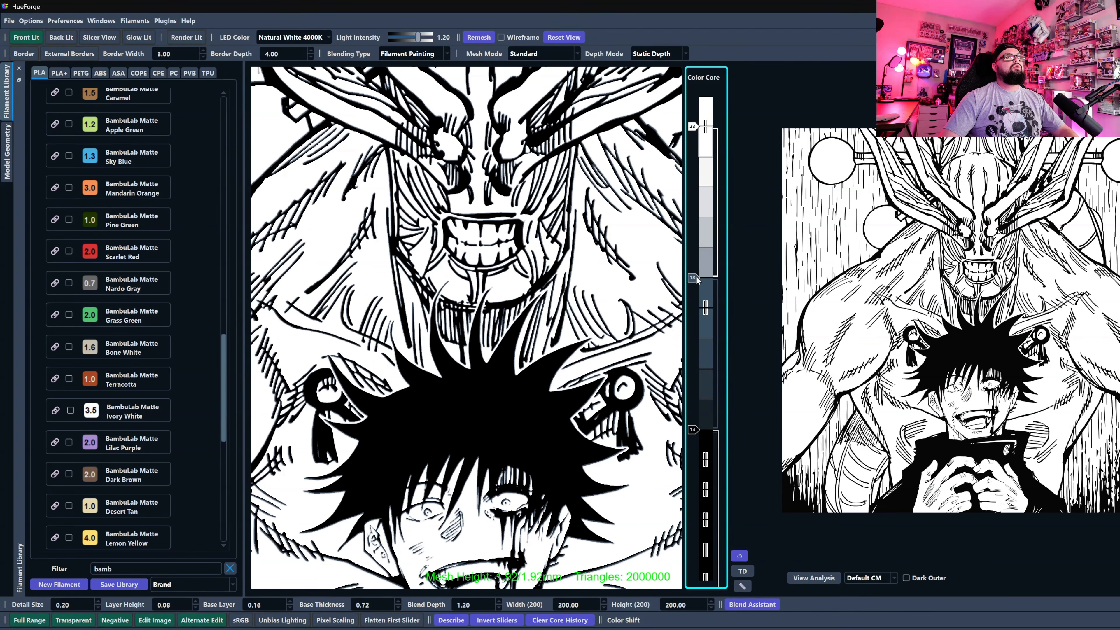
pyautogui.scroll(1, 697, 281)
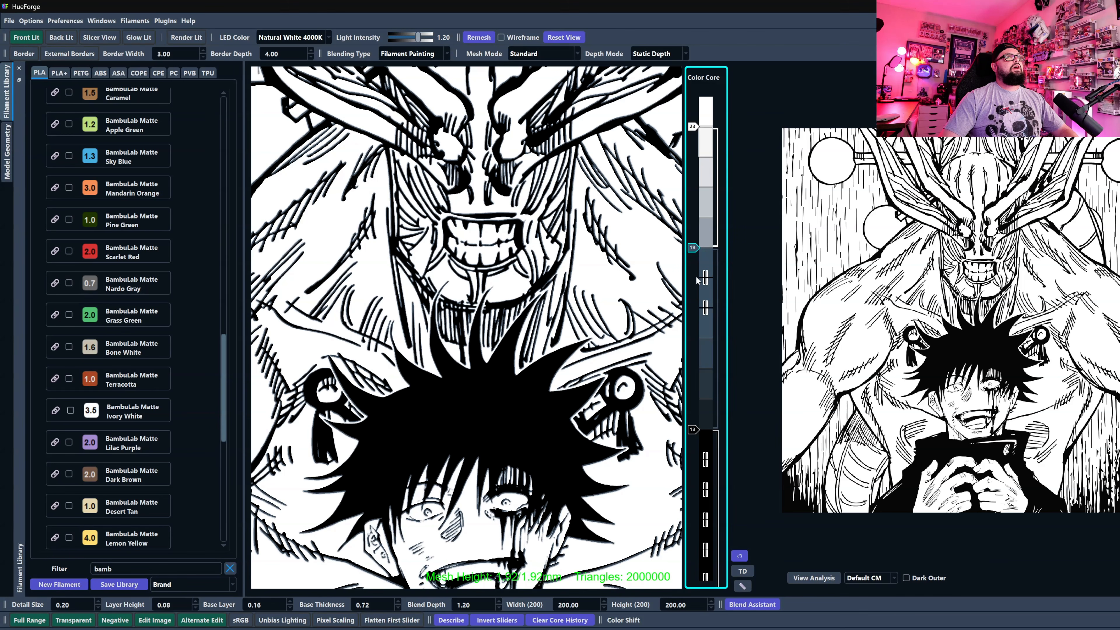
pyautogui.scroll(-6, 466, 579)
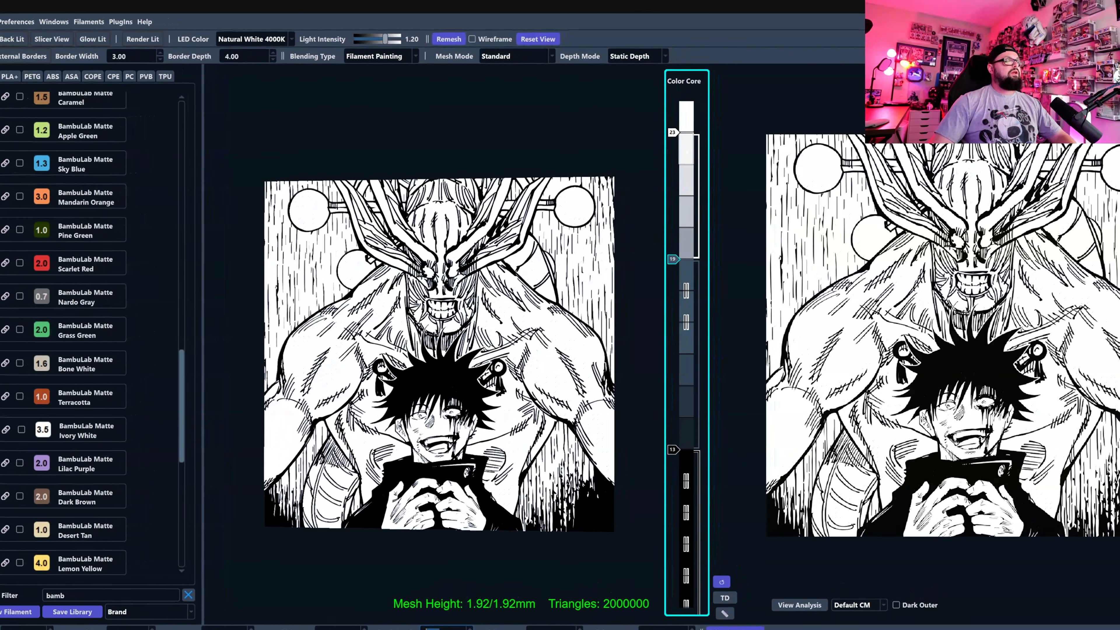
# Set the Blend Depth to 1.12 and inspect the linework of the horned demon's face in the preview.
pyautogui.press('Down')
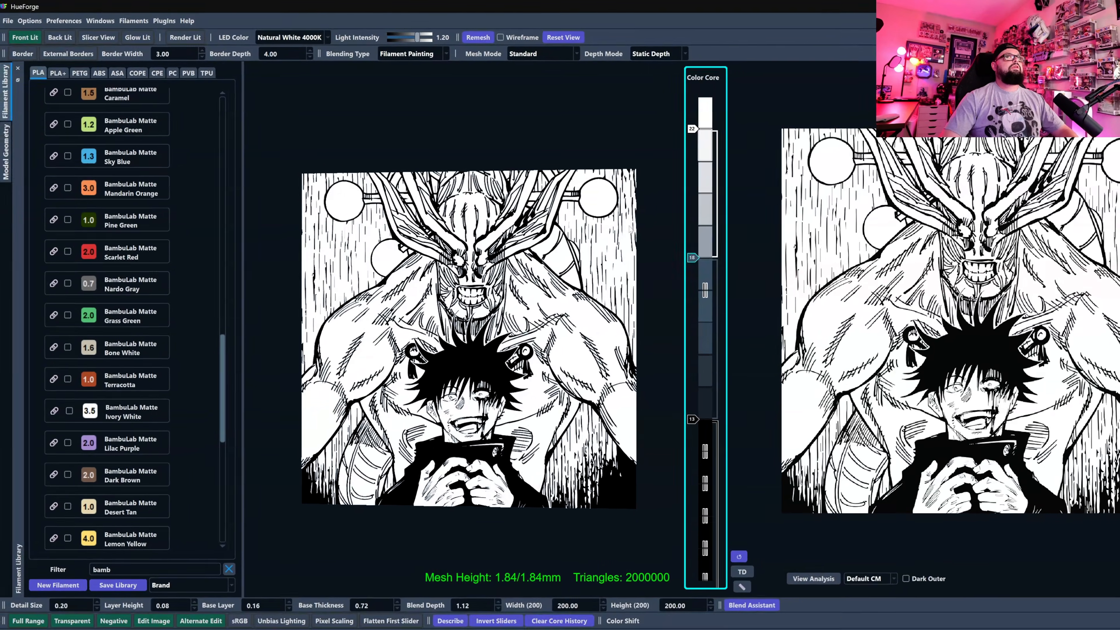
pyautogui.moveTo(573, 326); pyautogui.dragTo(650, 328)
pyautogui.scroll(5, 517, 395)
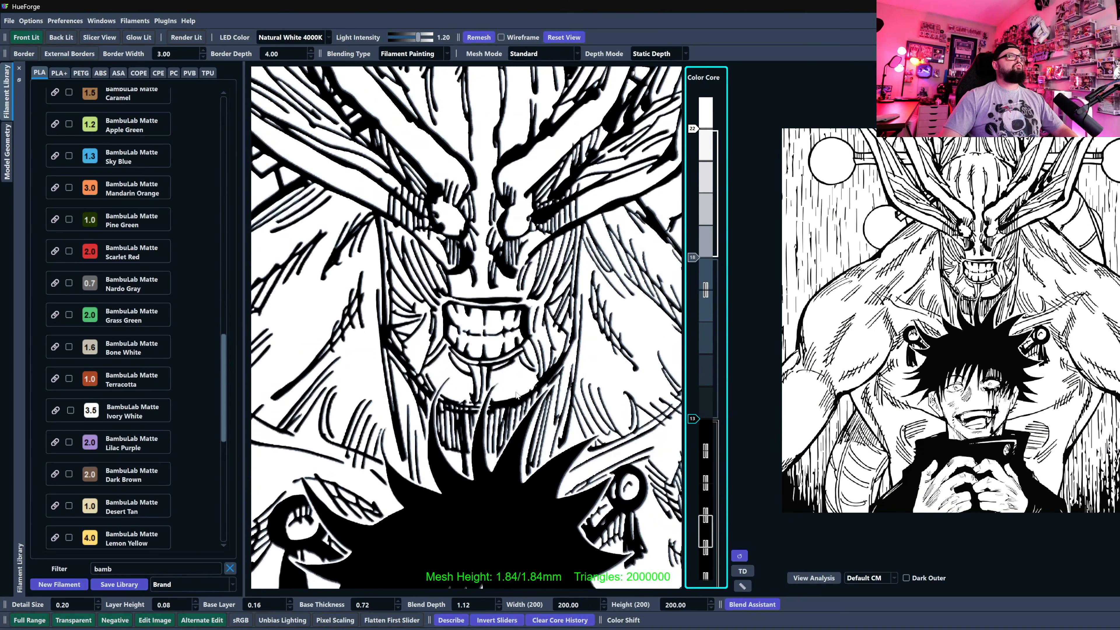
pyautogui.scroll(4, 517, 395)
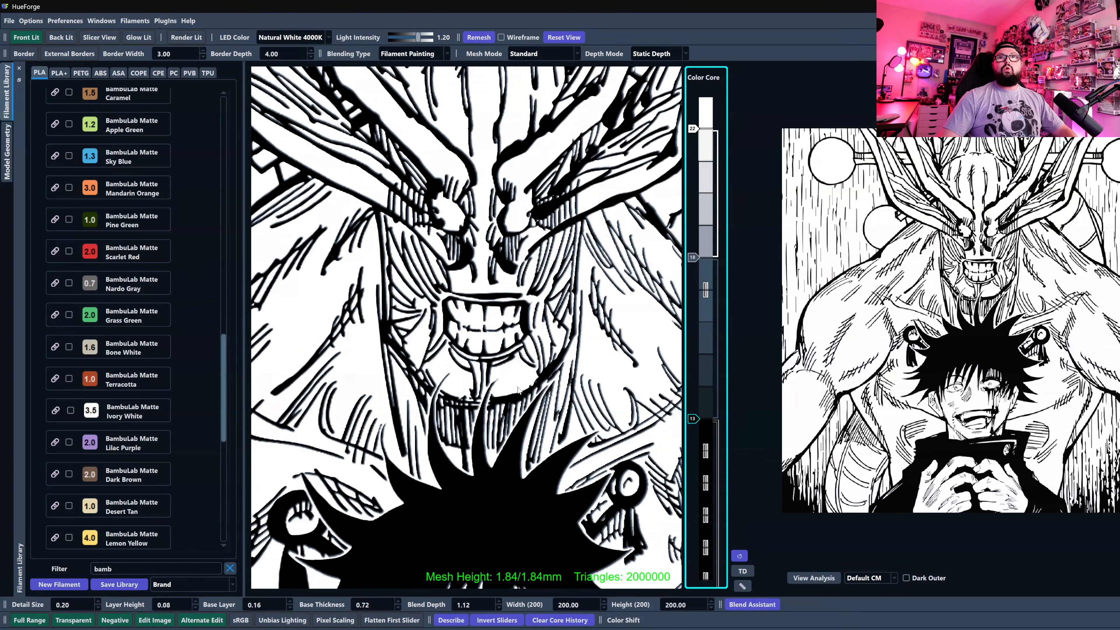
pyautogui.moveTo(450, 309); pyautogui.dragTo(452, 274)
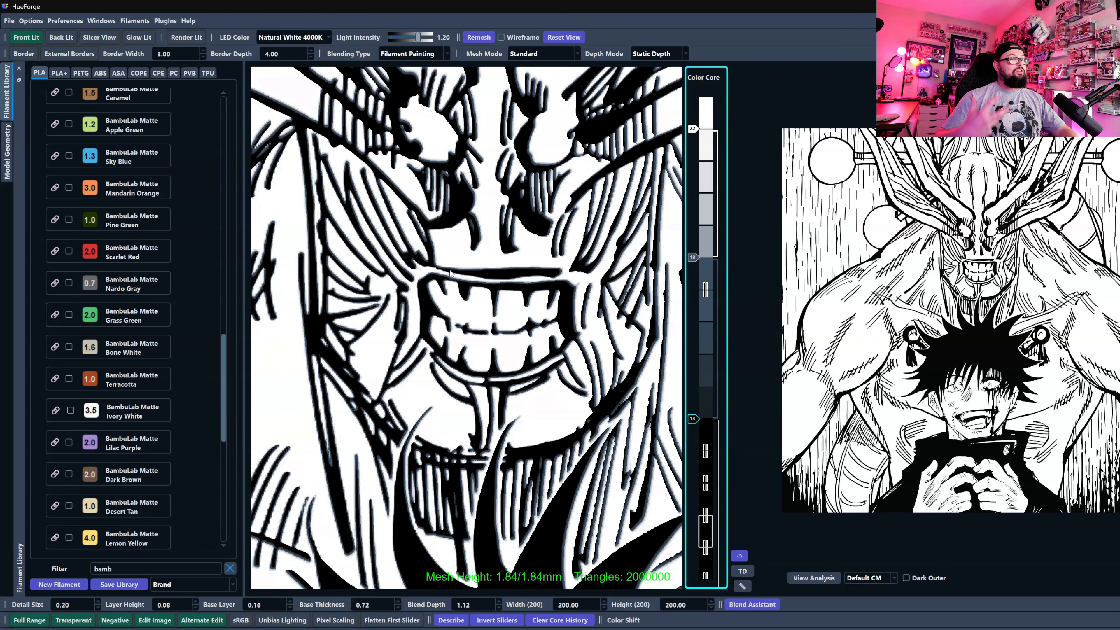
pyautogui.scroll(-5, 450, 273)
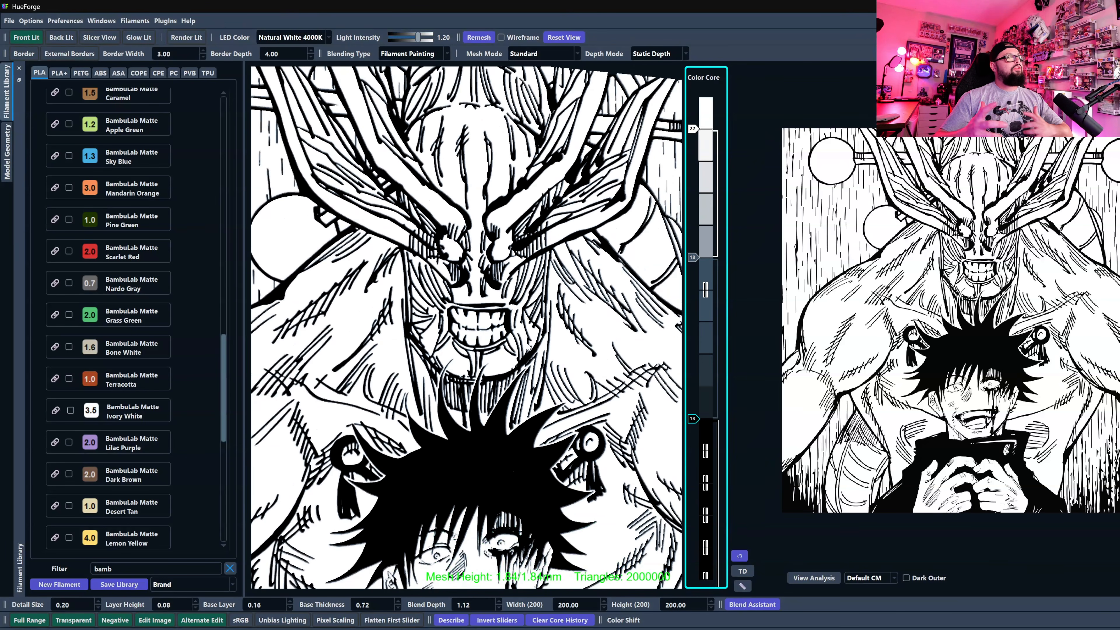
pyautogui.scroll(-4, 543, 353)
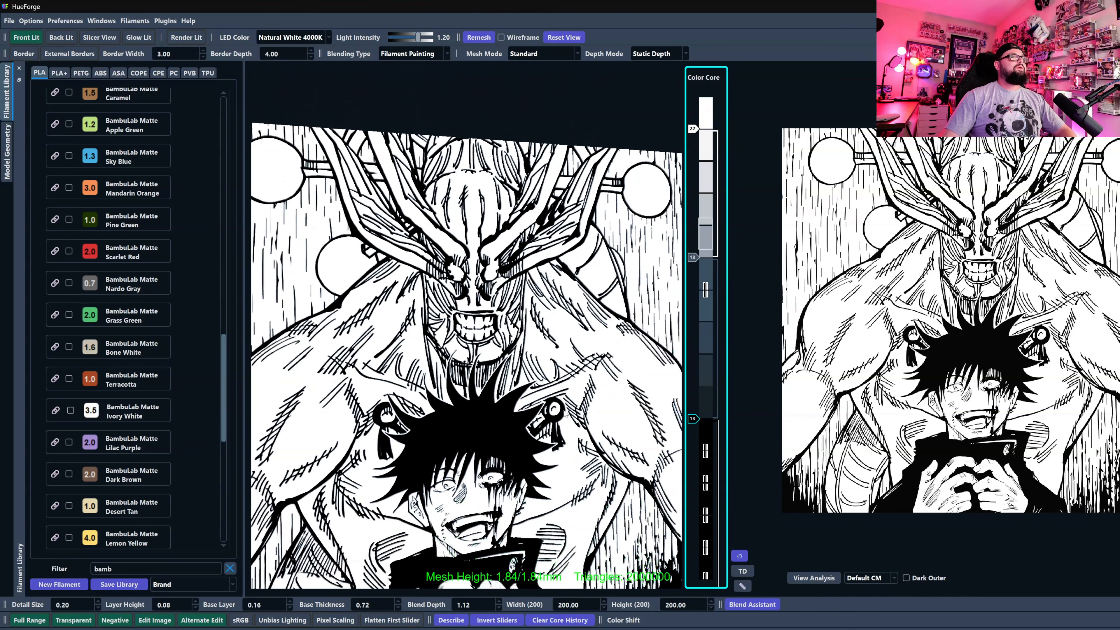
pyautogui.scroll(-2, 459, 371)
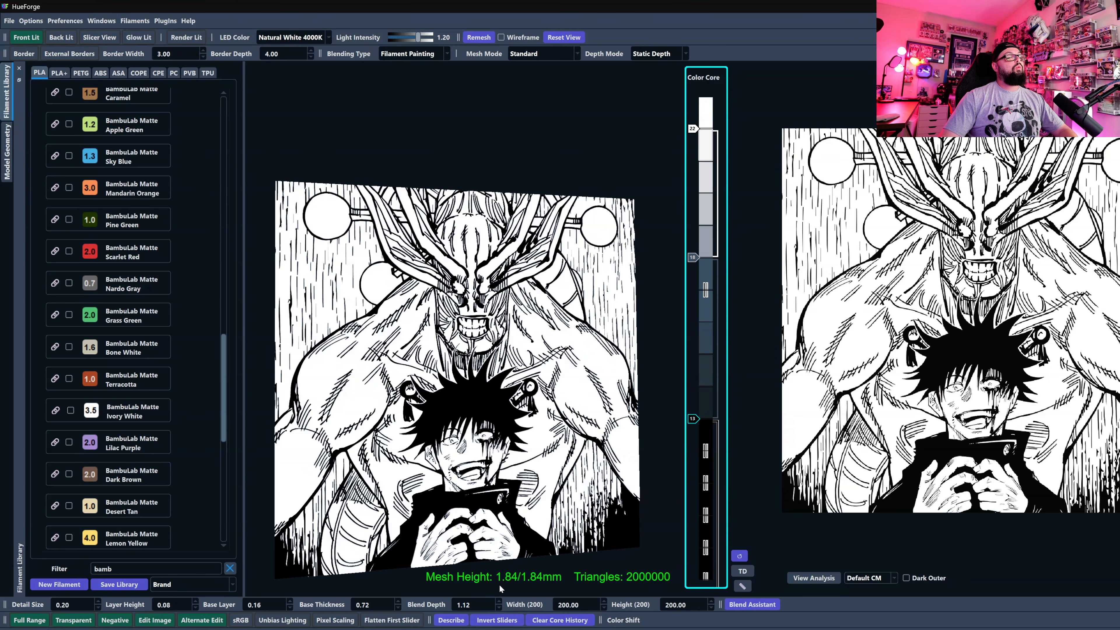
pyautogui.scroll(-3, 496, 505)
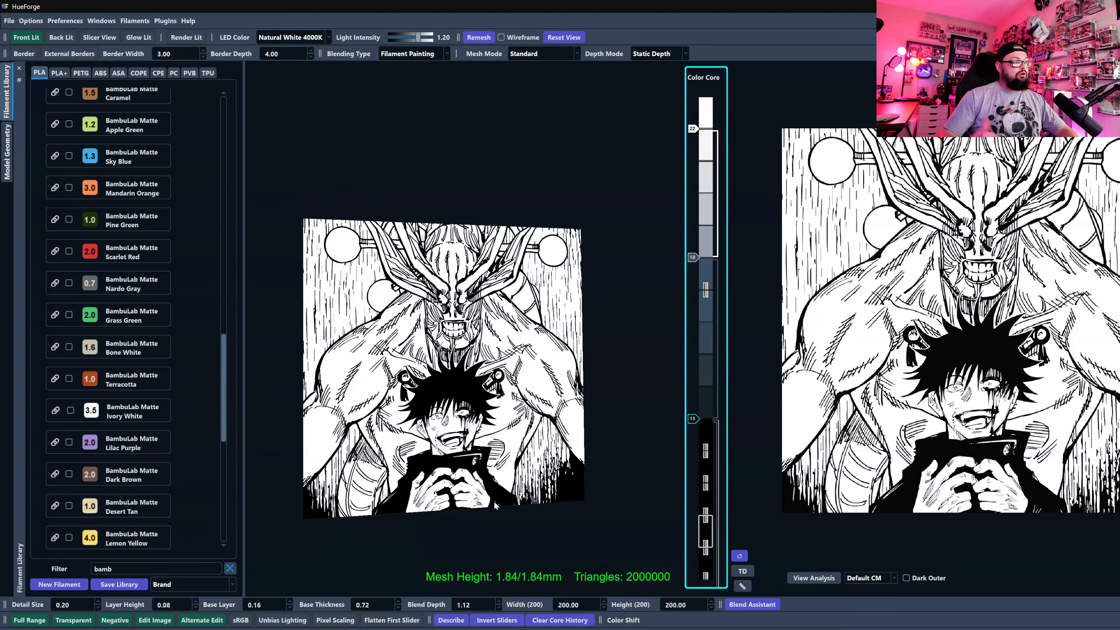
# Examine the background rain strokes and shoulder linework in the preview, and open the project's file commands.
pyautogui.moveTo(486, 493); pyautogui.dragTo(379, 470)
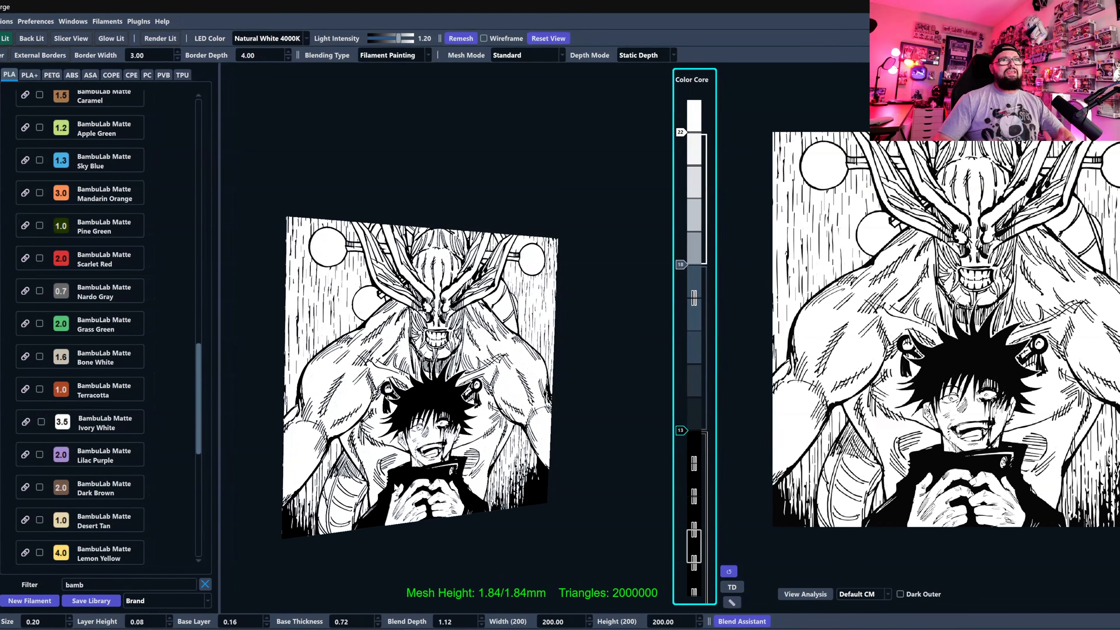
pyautogui.scroll(5, 534, 514)
pyautogui.scroll(5, 512, 534)
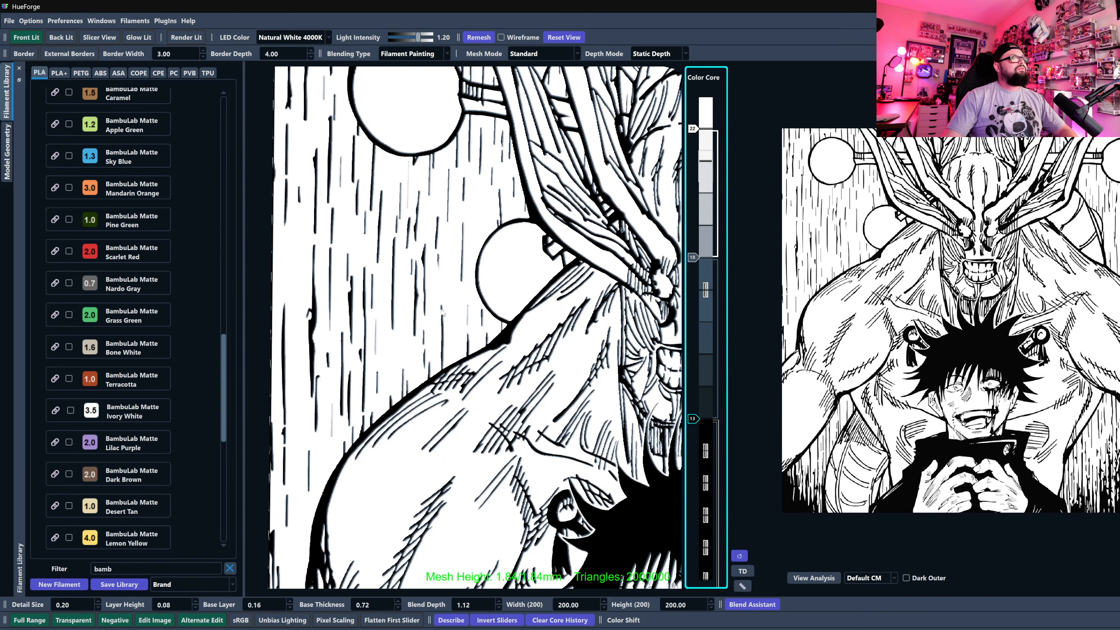
pyautogui.scroll(-10, 427, 207)
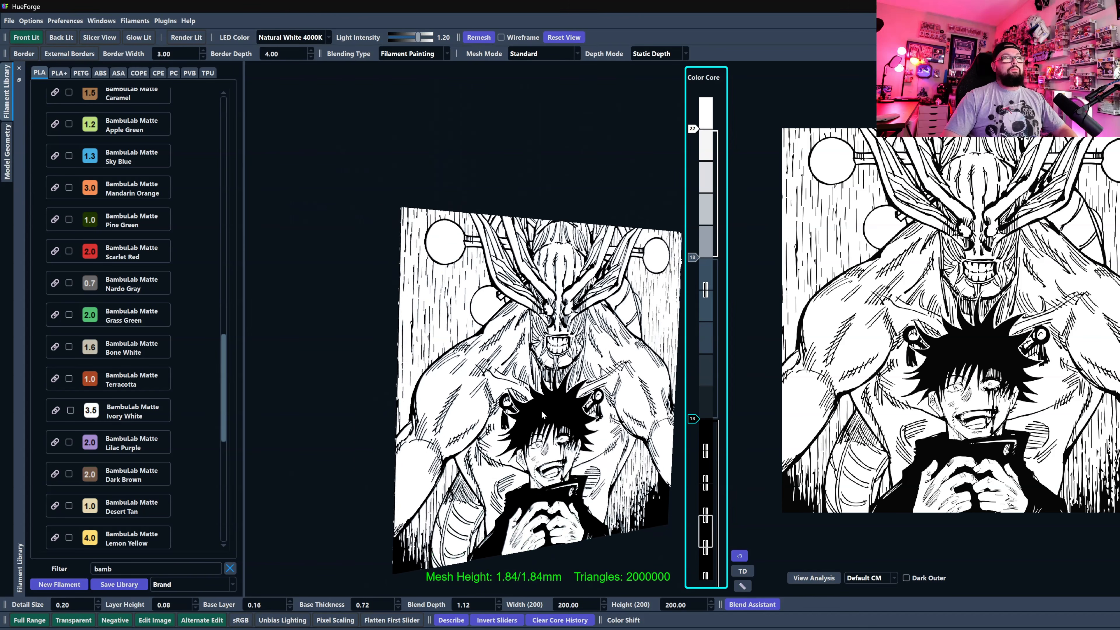
pyautogui.moveTo(518, 392); pyautogui.dragTo(458, 361)
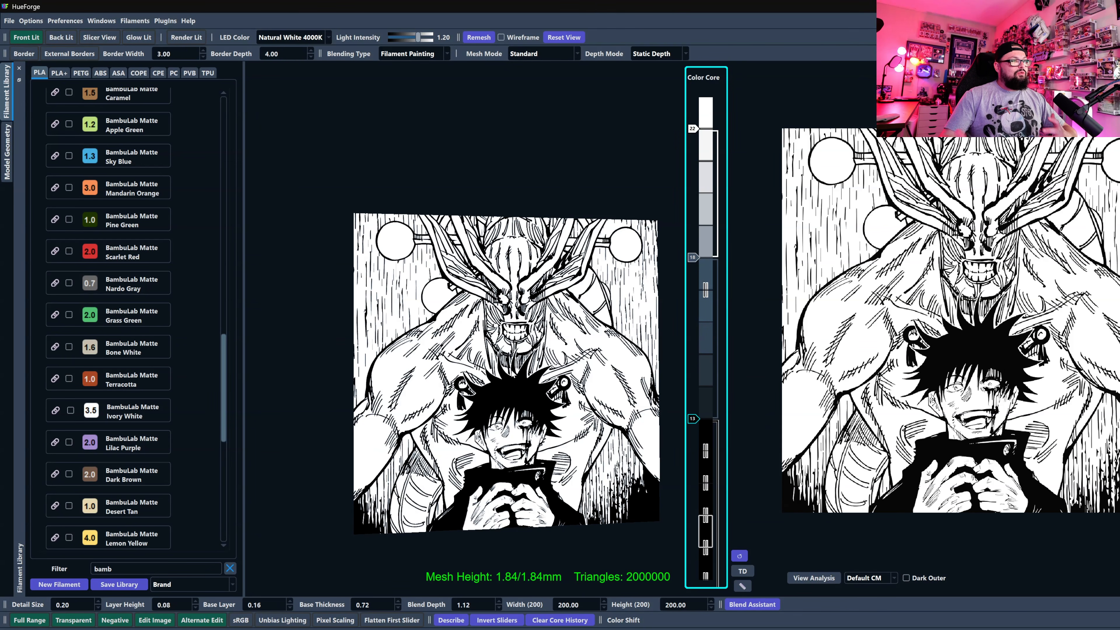
pyautogui.click(10, 22)
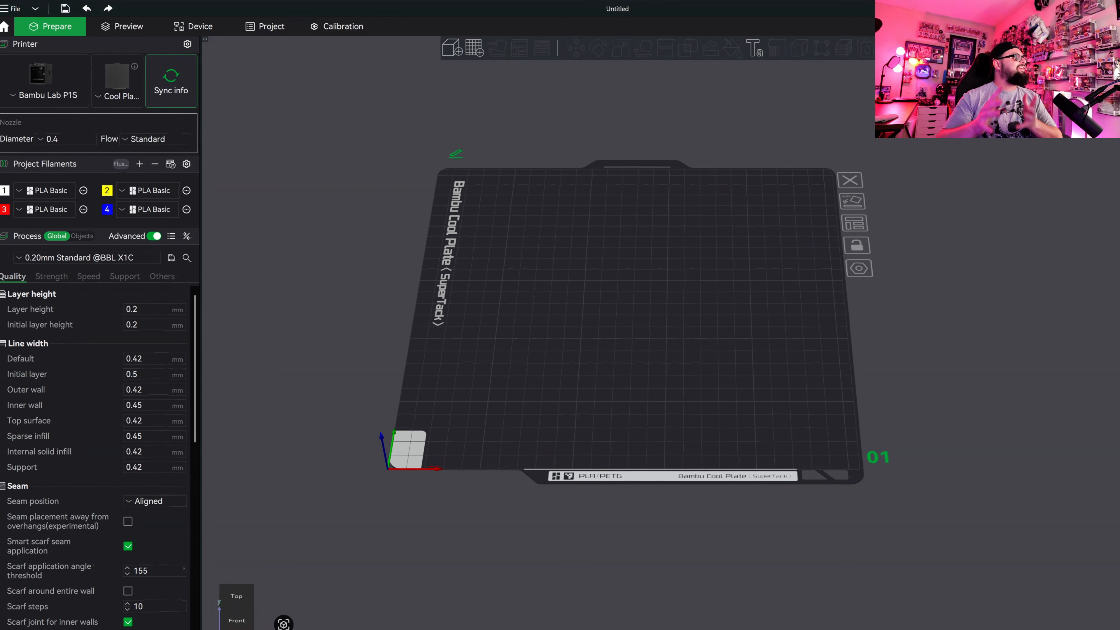
# In Bambu Studio, change the color of project filament 2 to the official PLA Basic blue gray.
pyautogui.moveTo(700, 349)
pyautogui.mouseDown()
pyautogui.moveTo(654, 363)
pyautogui.moveTo(718, 328)
pyautogui.moveTo(702, 356)
pyautogui.mouseUp()
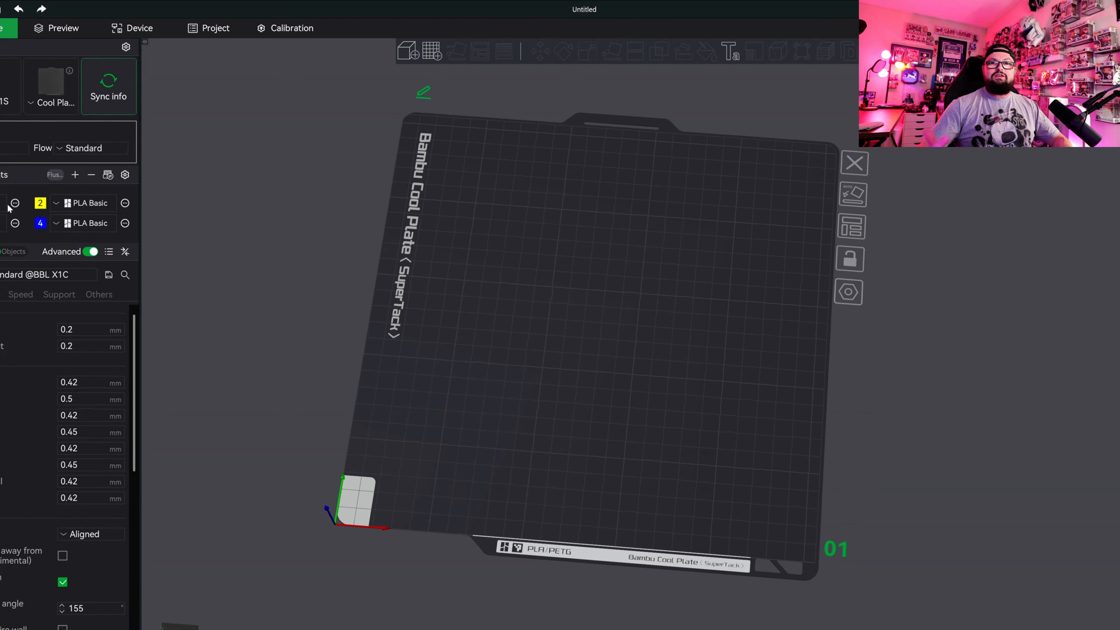
pyautogui.click(40, 203)
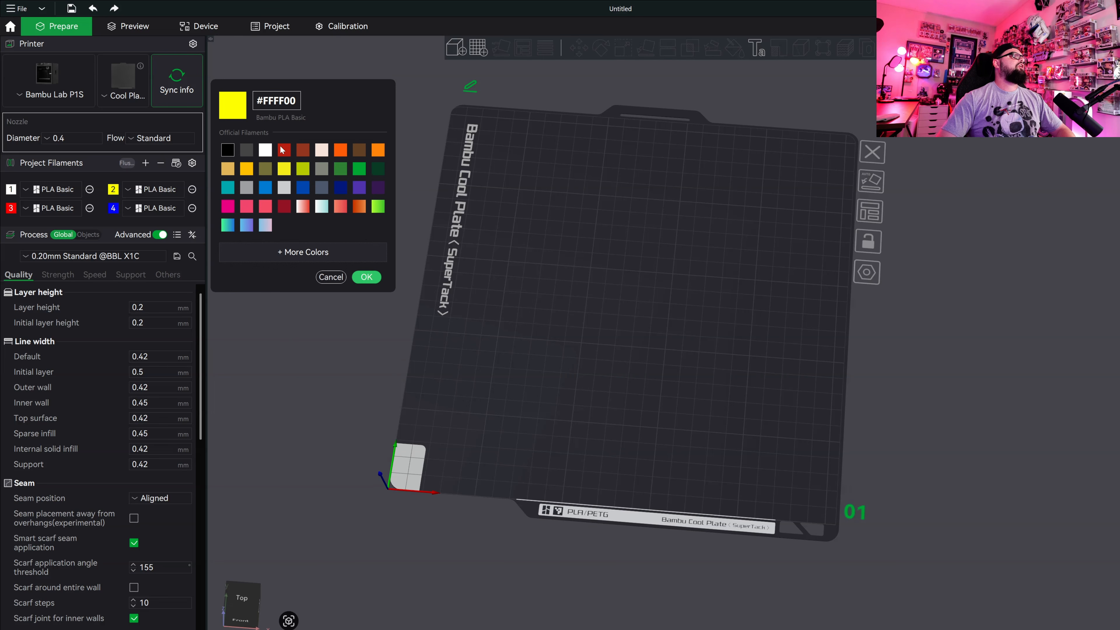
pyautogui.click(322, 188)
pyautogui.click(366, 276)
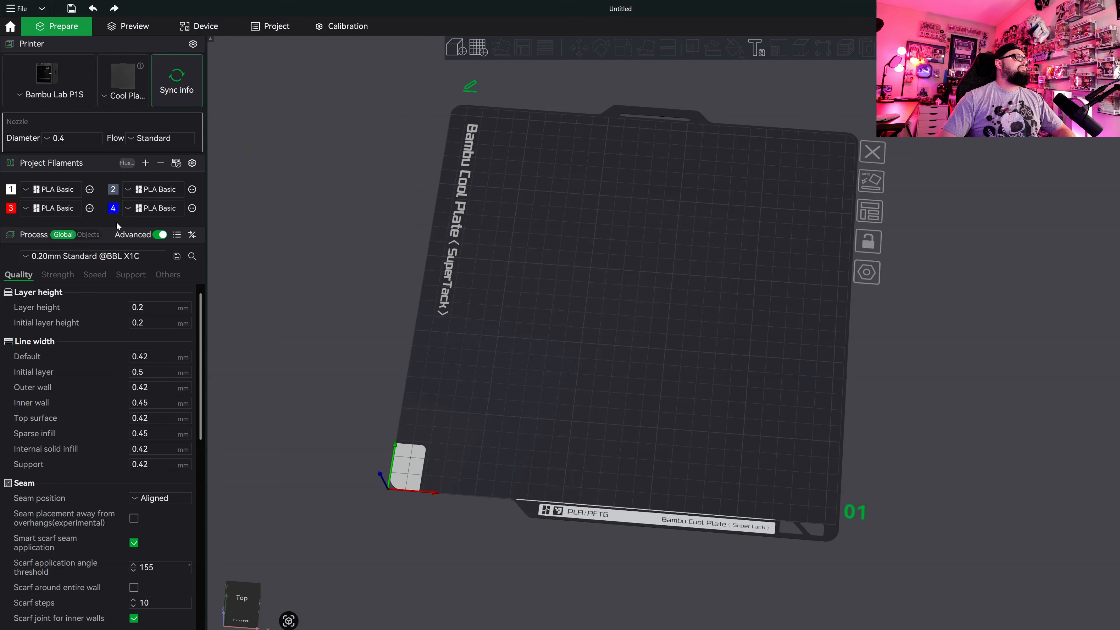
# Change project filament 3 to Black (10101) and remove filament 4 from the project.
pyautogui.click(114, 210)
pyautogui.click(331, 277)
pyautogui.click(11, 210)
pyautogui.click(227, 150)
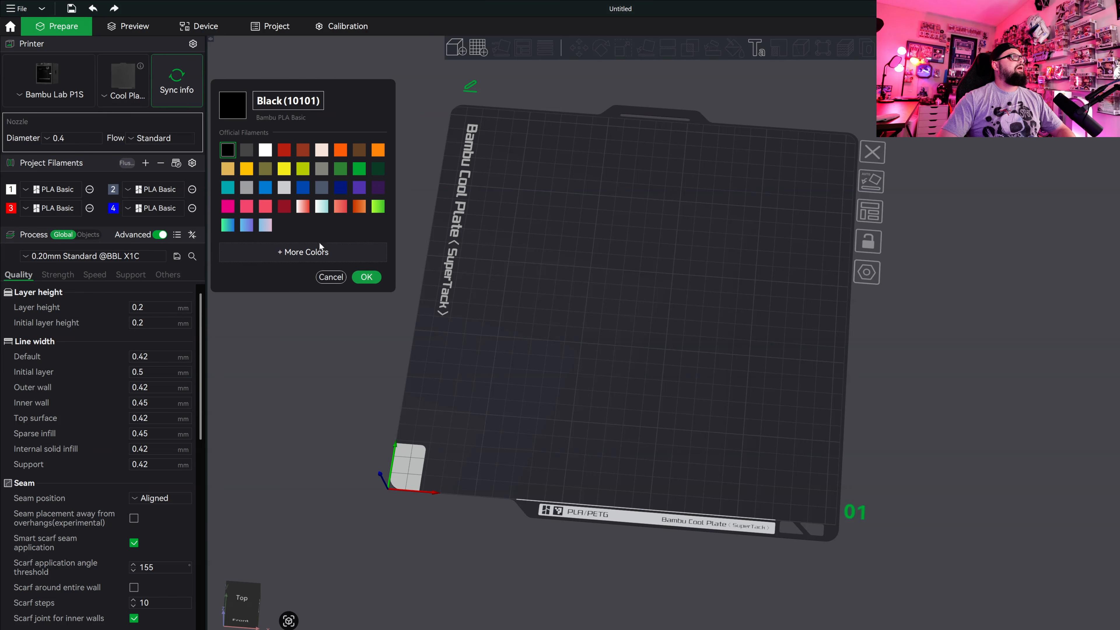
pyautogui.click(360, 277)
pyautogui.click(162, 164)
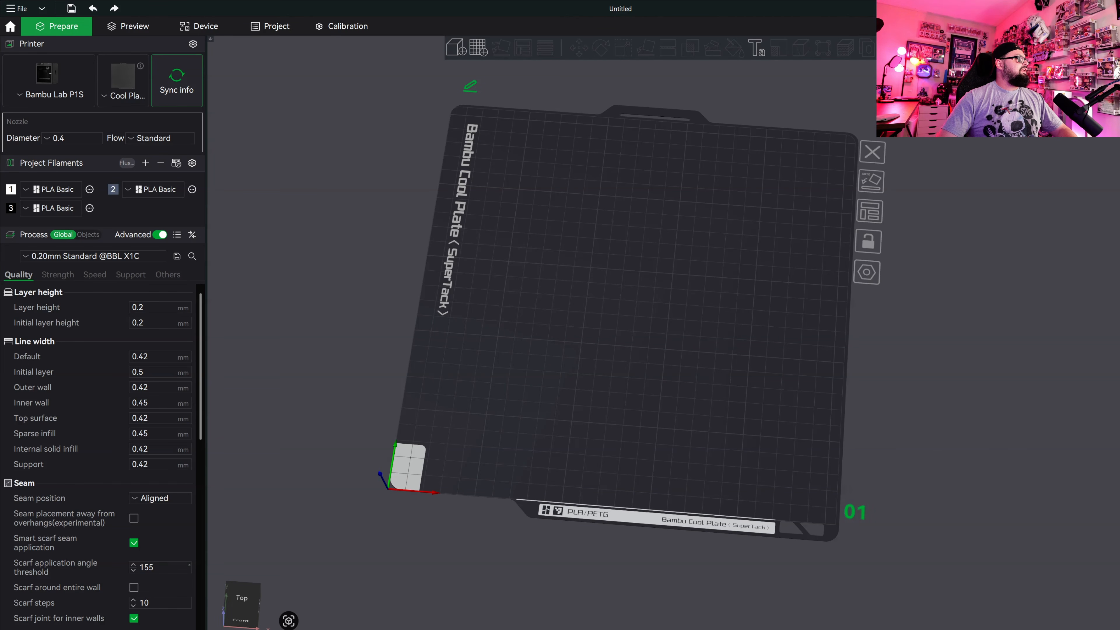
# Look through the process presets, and read the print settings and filament swap instructions in Megumi_describe.txt.
pyautogui.click(121, 255)
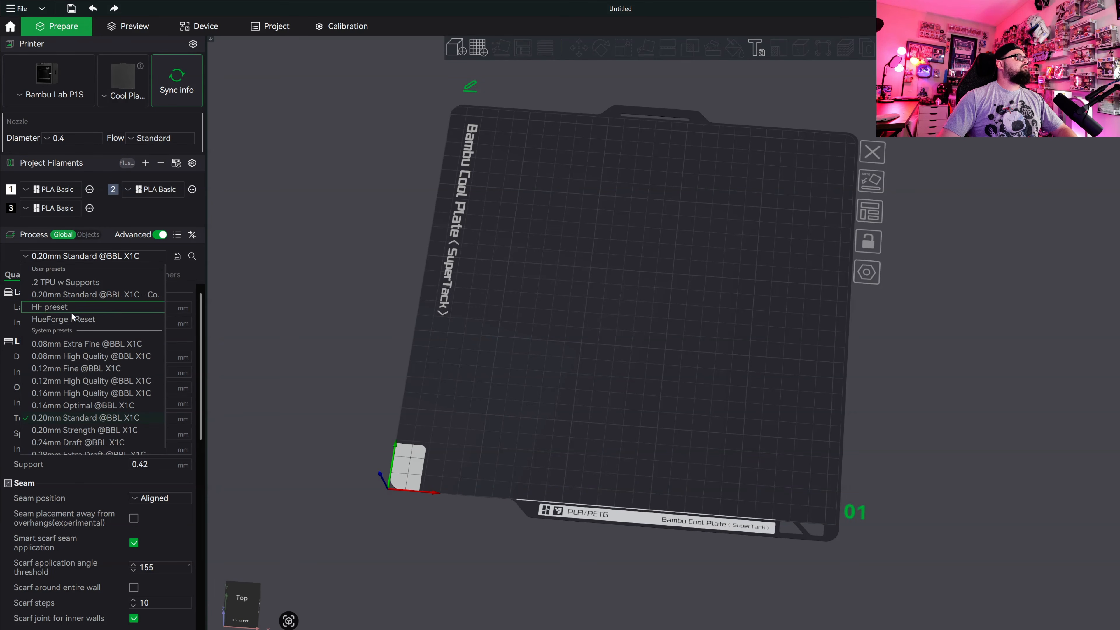
pyautogui.click(108, 258)
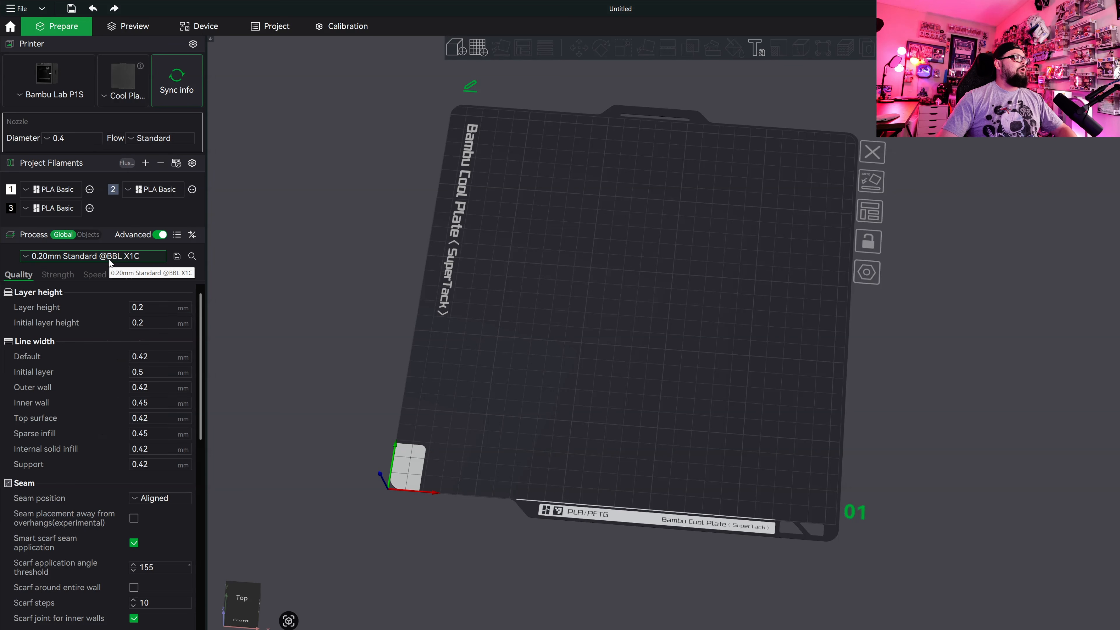
pyautogui.moveTo(0, 494); pyautogui.dragTo(801, 130)
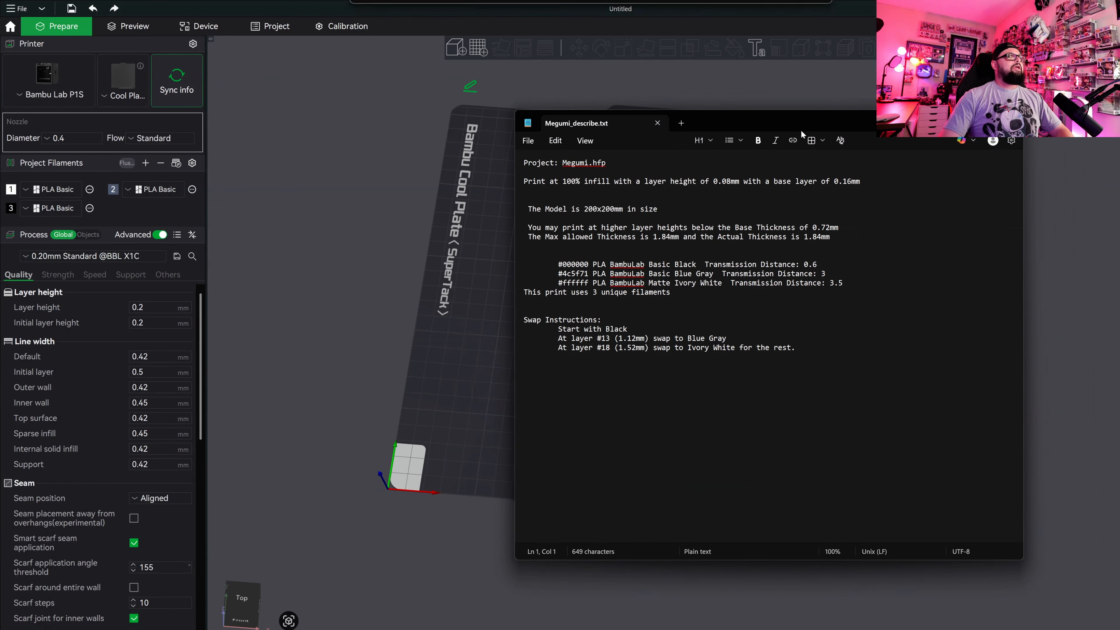
pyautogui.moveTo(793, 363); pyautogui.dragTo(605, 320)
pyautogui.hotkey('ctrl', 'a')
pyautogui.click(811, 341)
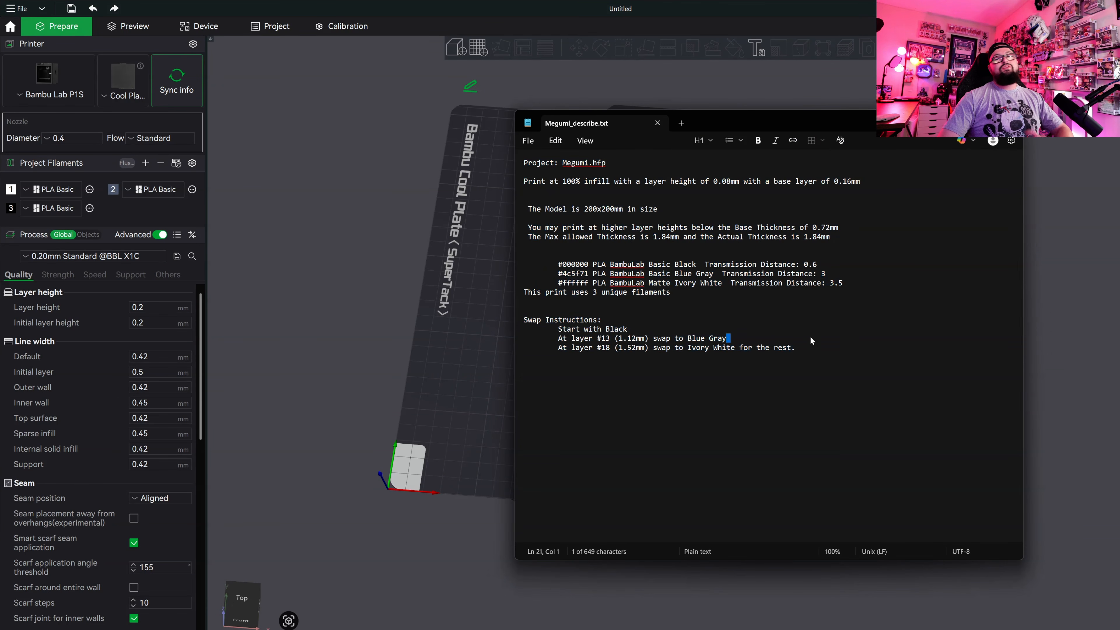
pyautogui.press('Left')
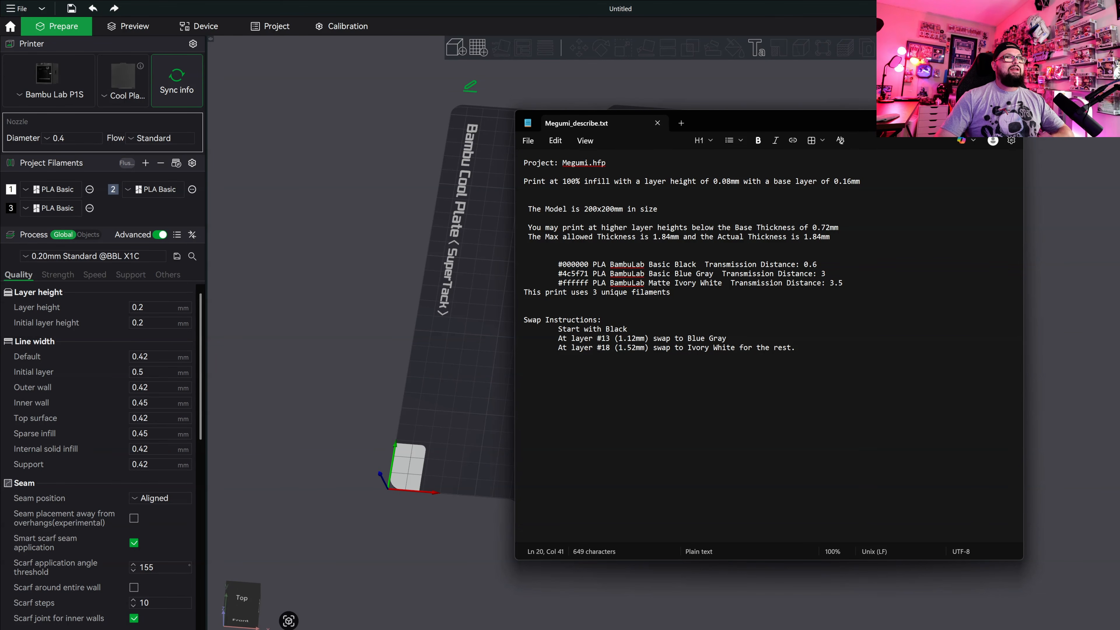
pyautogui.moveTo(524, 181); pyautogui.dragTo(863, 199)
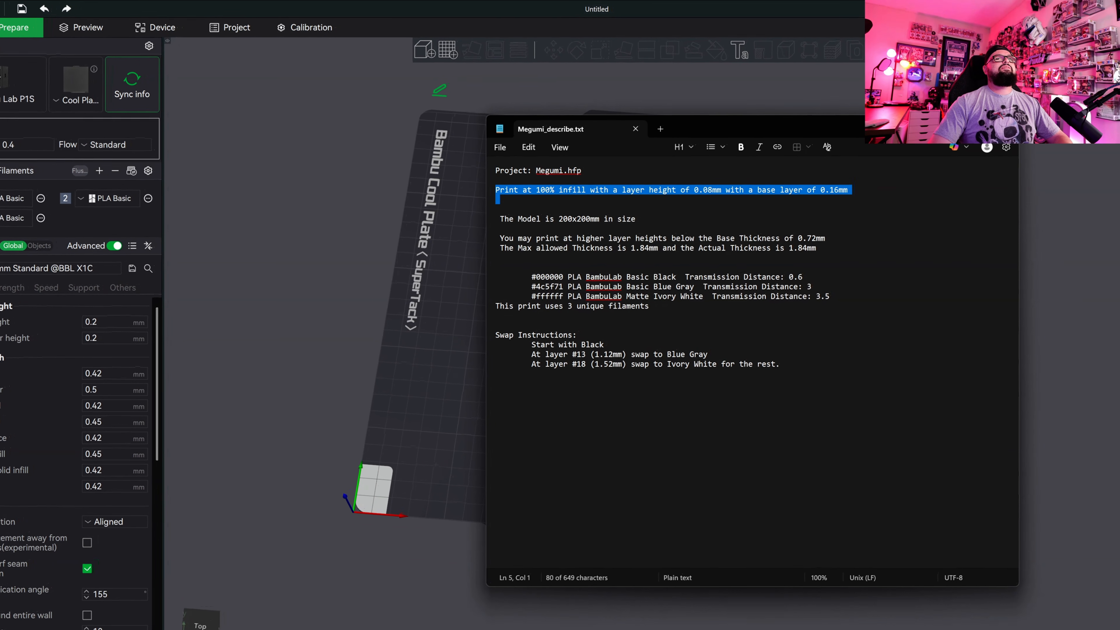
pyautogui.moveTo(873, 131); pyautogui.dragTo(0, 239)
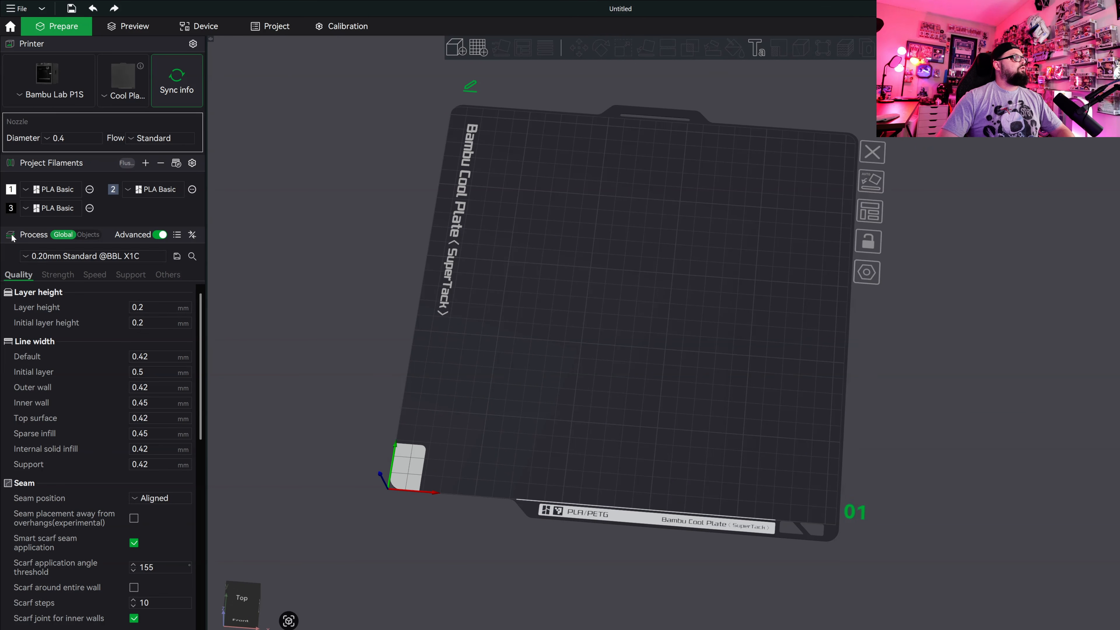
# Set the layer height to 0.08 mm and the initial layer height to 0.16 mm.
pyautogui.click(154, 305)
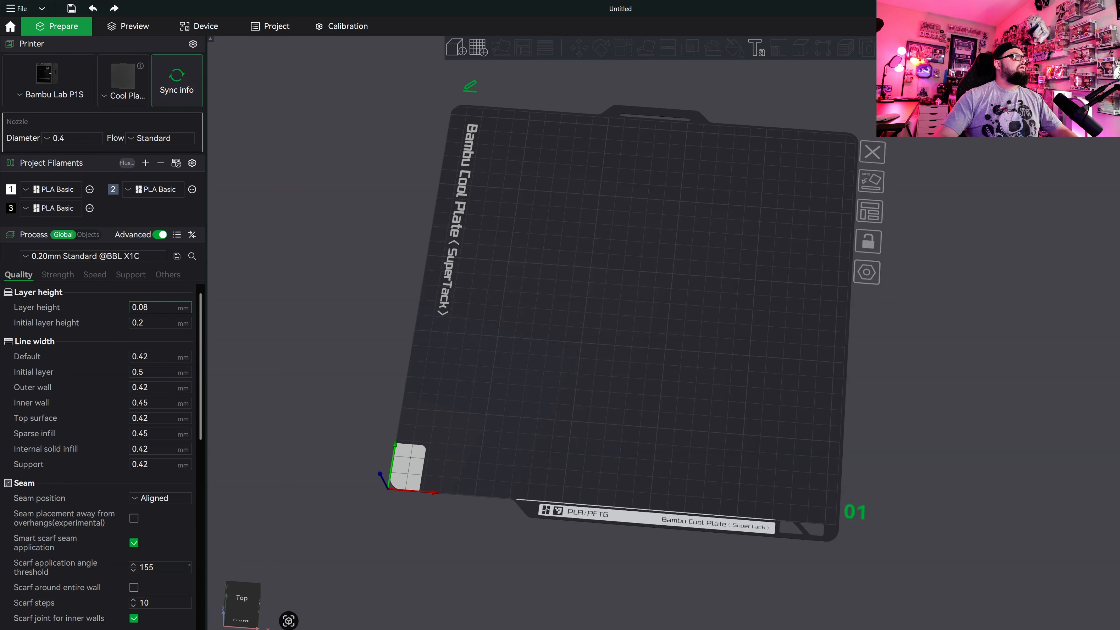
pyautogui.press('Tab')
pyautogui.write('0.16')
# Recheck the infill, layer height and base layer line in Megumi_describe.txt and return to the slicer.
pyautogui.hotkey('alt', 'Tab')
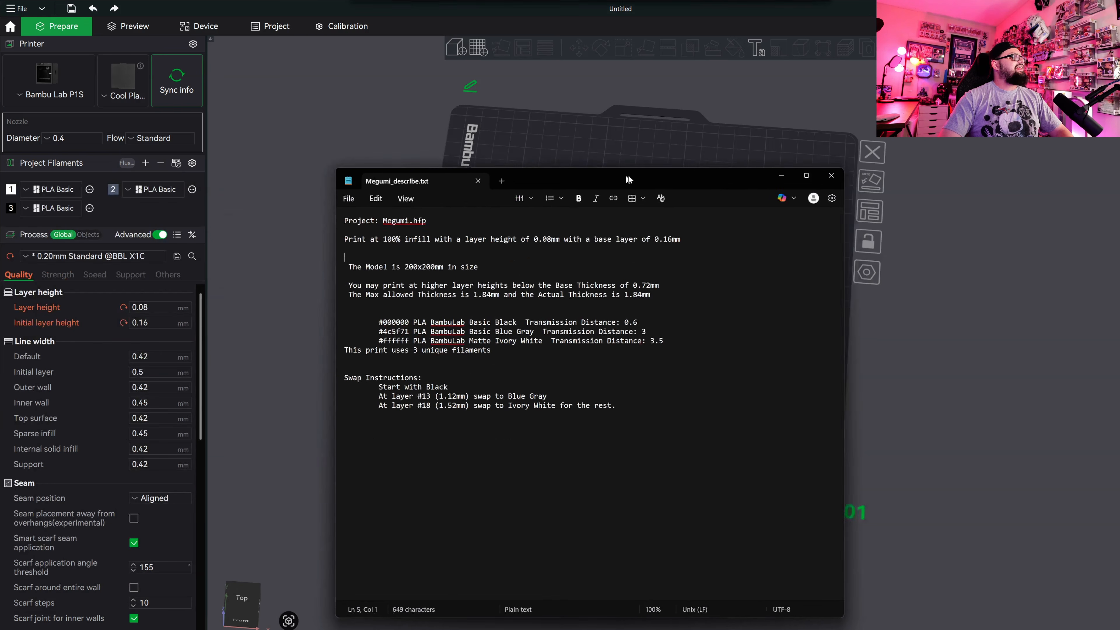
pyautogui.moveTo(551, 236); pyautogui.dragTo(701, 253)
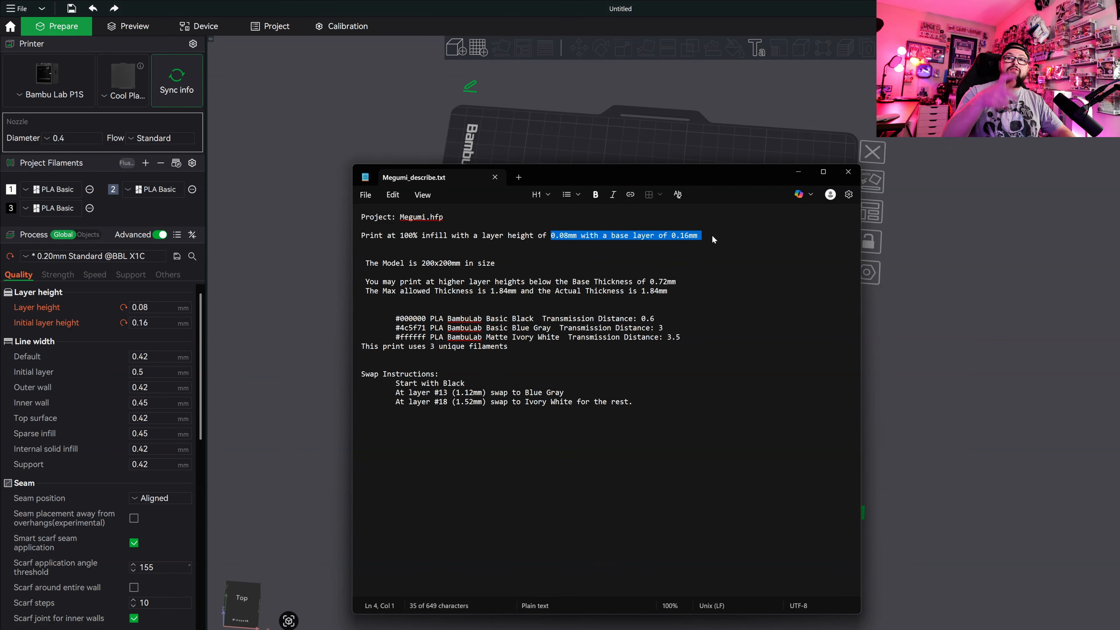
pyautogui.moveTo(699, 237); pyautogui.dragTo(543, 236)
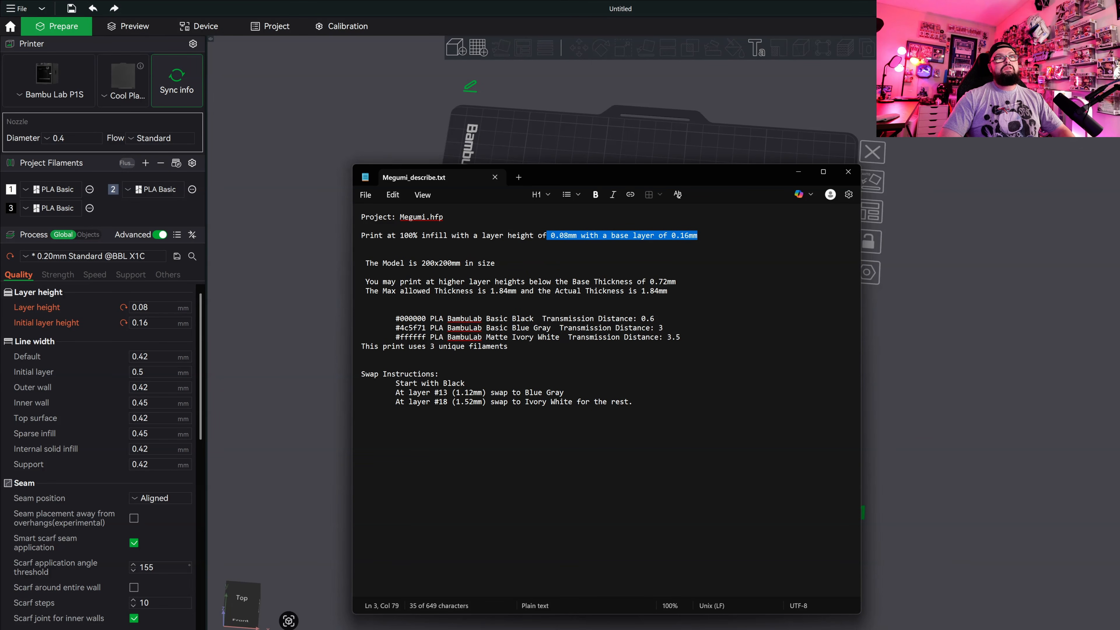
pyautogui.moveTo(543, 237); pyautogui.dragTo(362, 236)
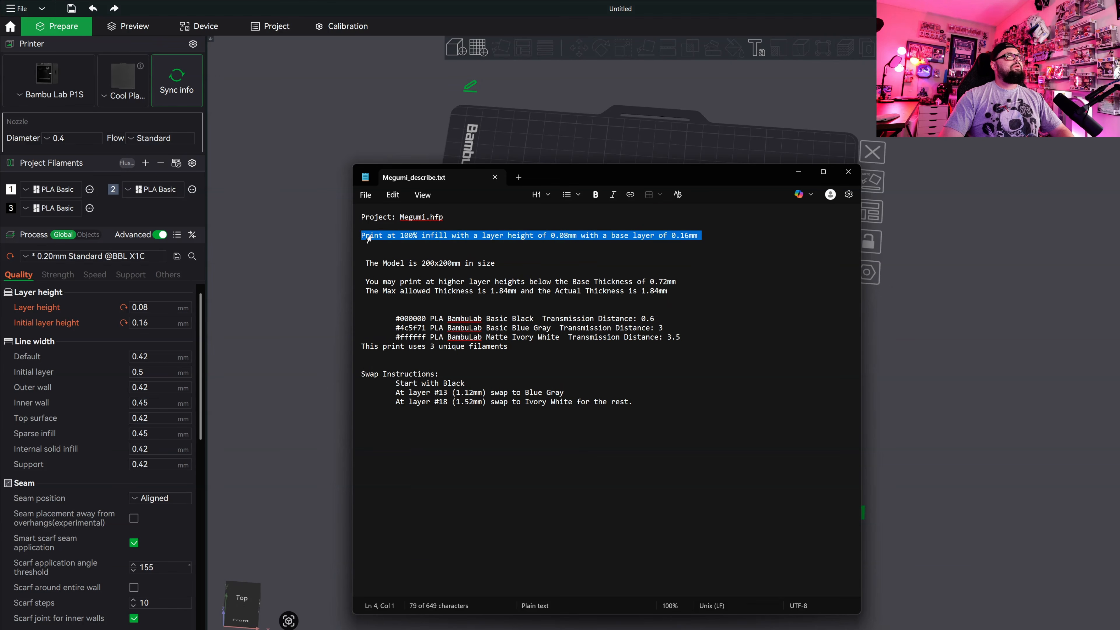
pyautogui.click(380, 236)
pyautogui.click(789, 172)
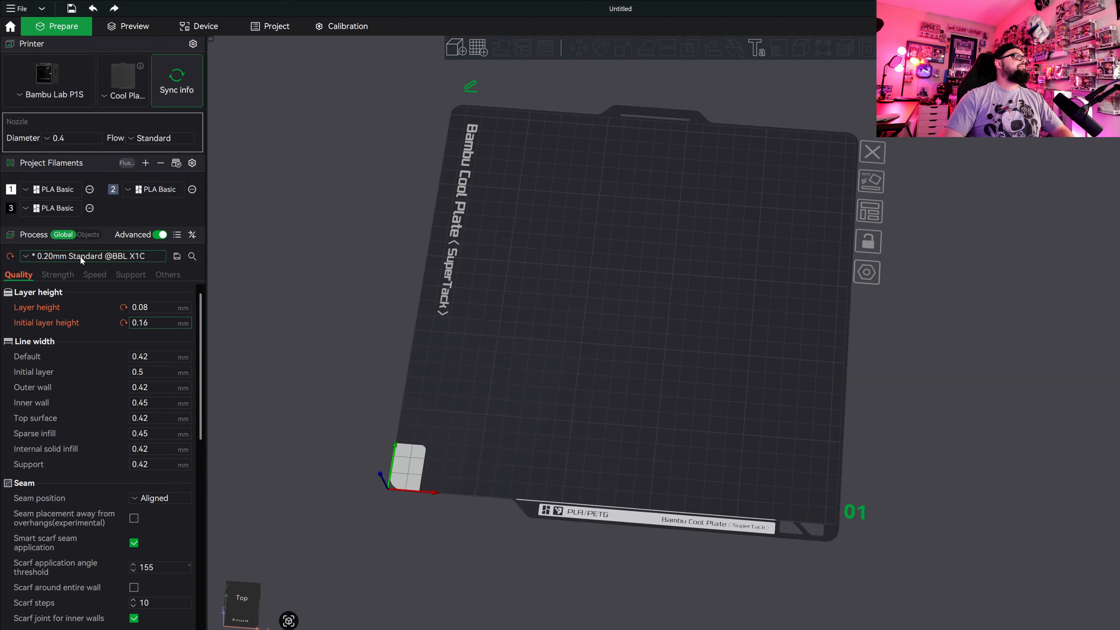
# Set the sparse infill density to 100% and accept the switch to the rectilinear infill pattern.
pyautogui.click(66, 274)
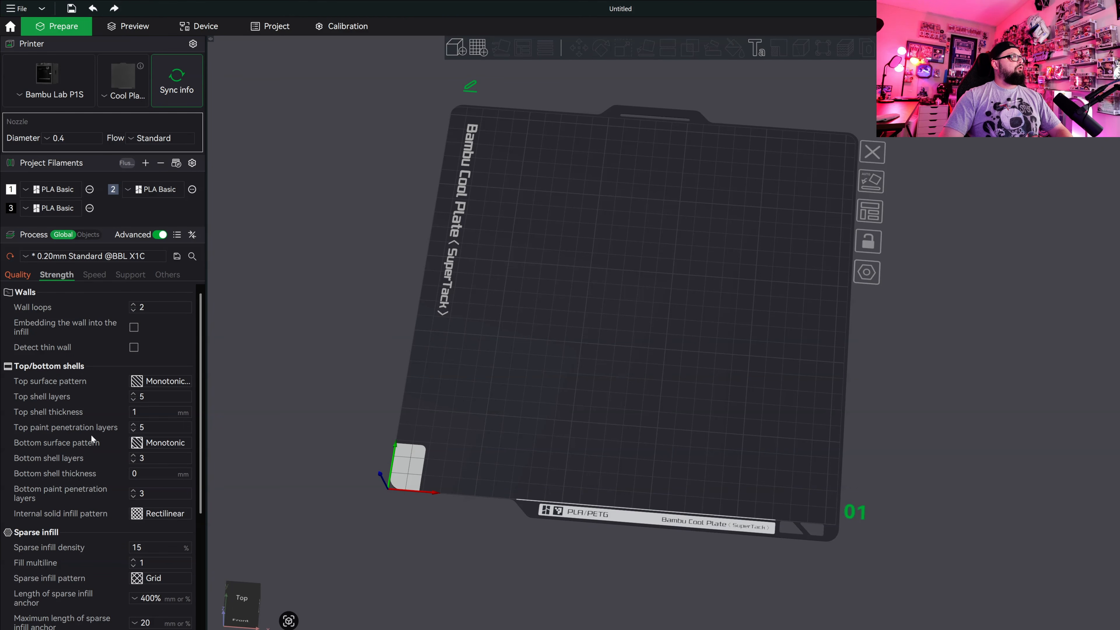
pyautogui.scroll(-3, 88, 434)
pyautogui.doubleClick(150, 474)
pyautogui.write('100')
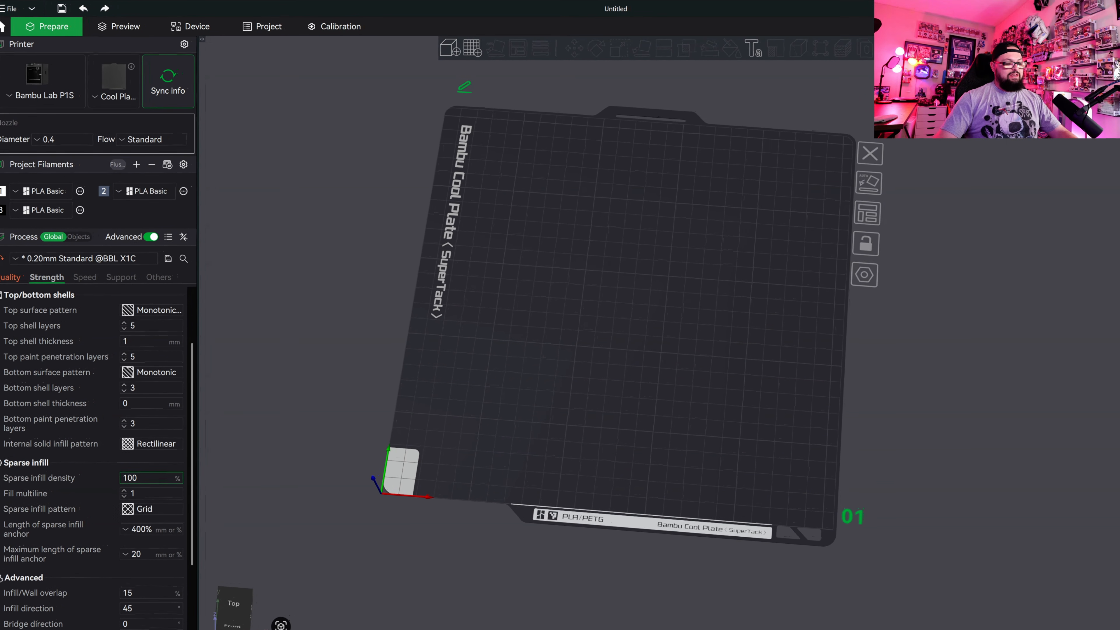
pyautogui.click(105, 479)
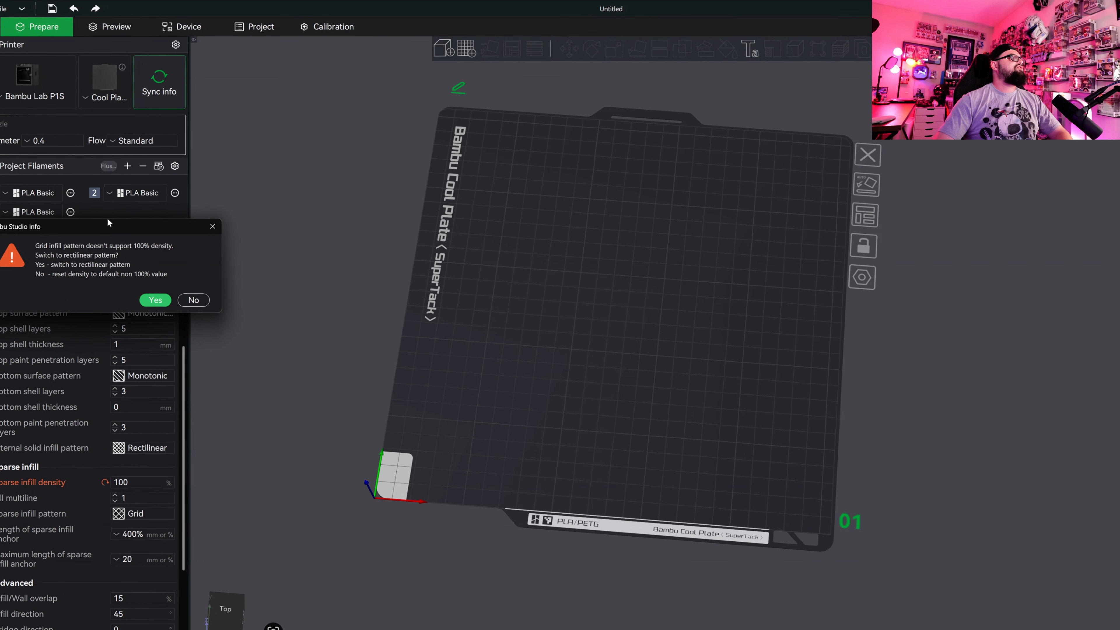
pyautogui.moveTo(108, 226); pyautogui.dragTo(234, 243)
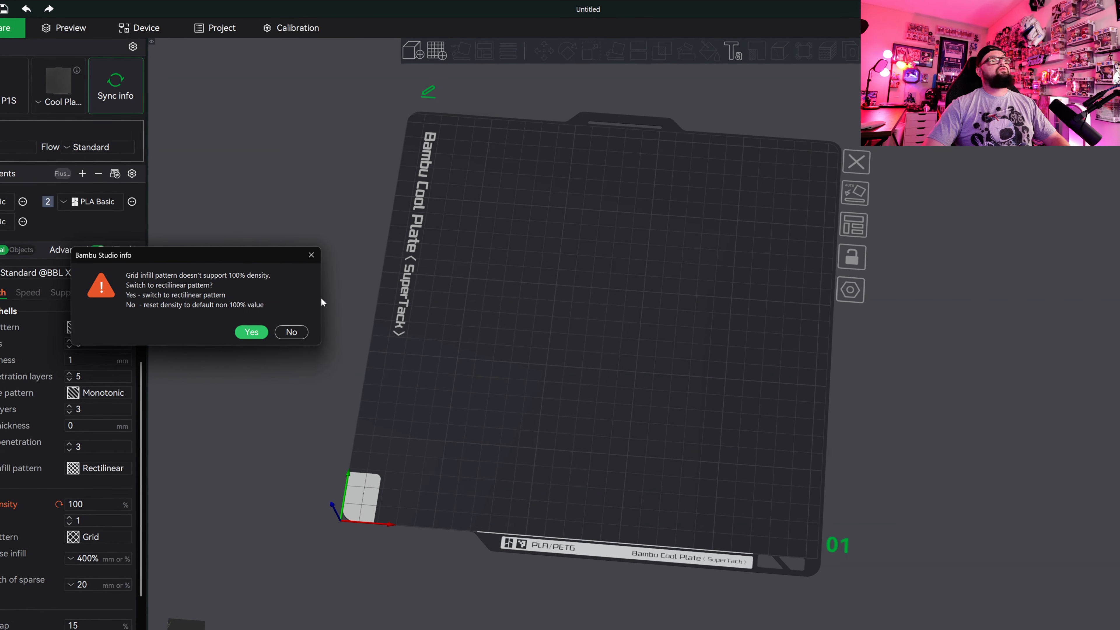
pyautogui.moveTo(209, 259); pyautogui.dragTo(196, 180)
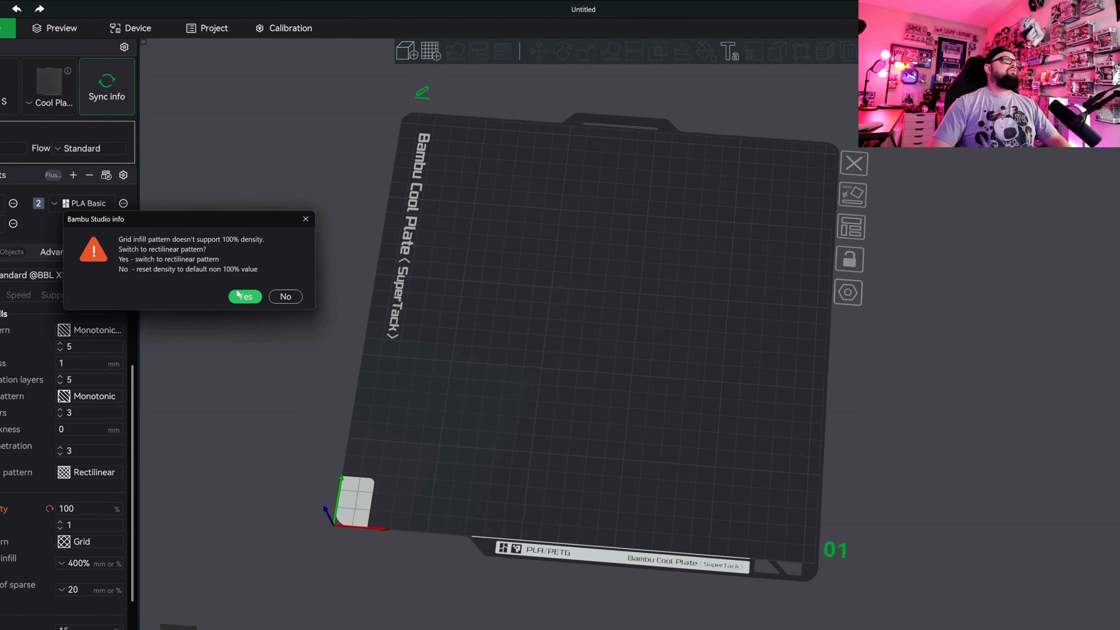
pyautogui.click(247, 295)
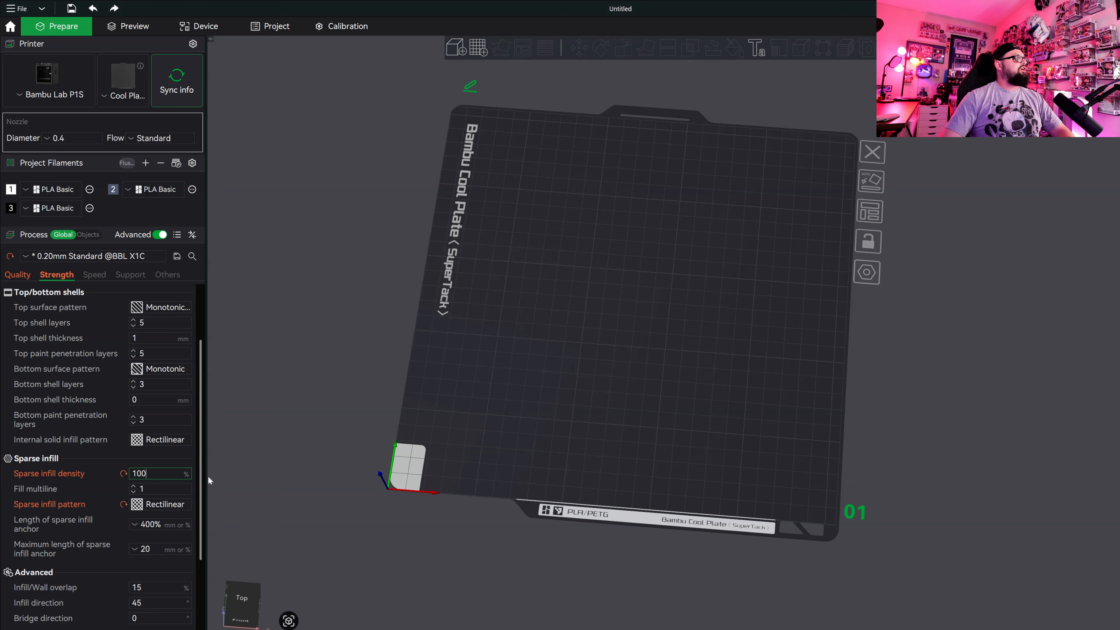
pyautogui.doubleClick(142, 474)
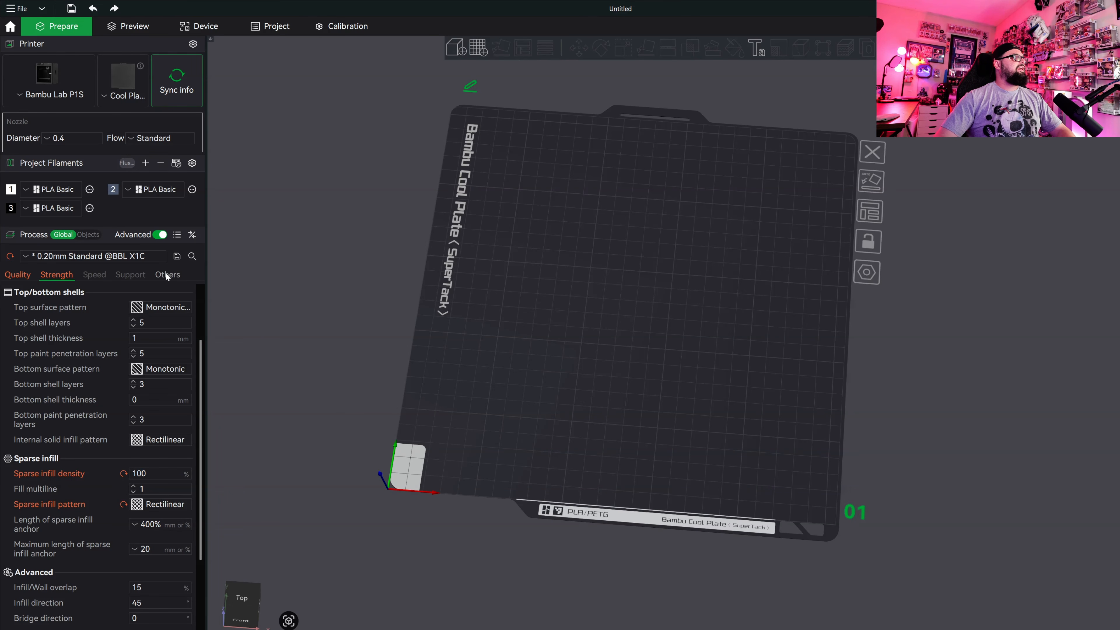
# Disable the prime tower in the process settings and check the remaining special mode options.
pyautogui.click(166, 275)
pyautogui.scroll(3, 181, 342)
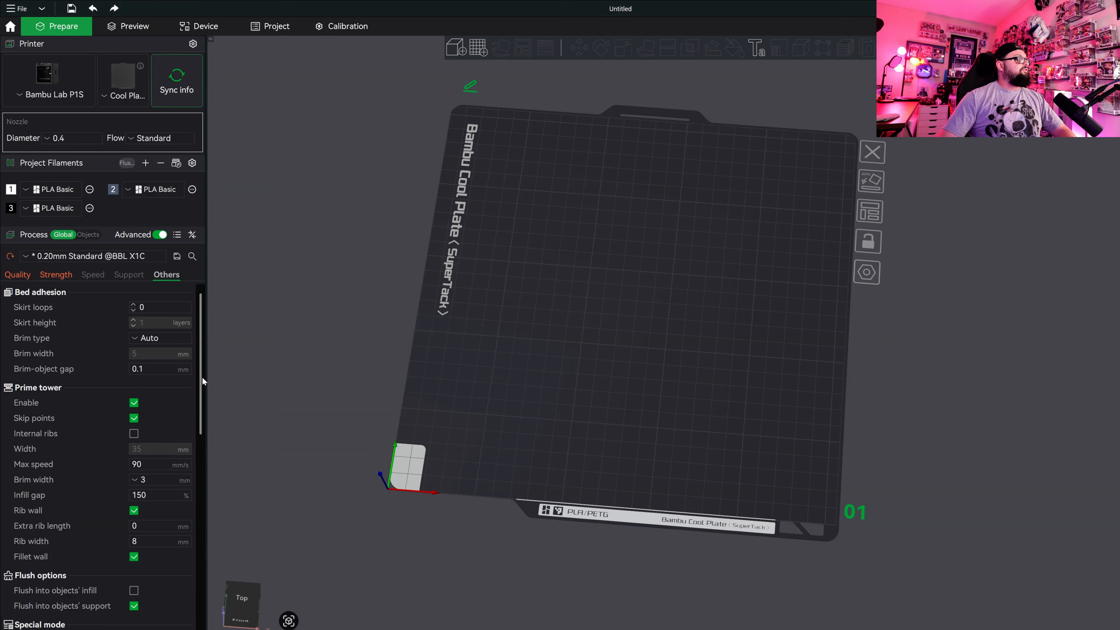
pyautogui.click(133, 402)
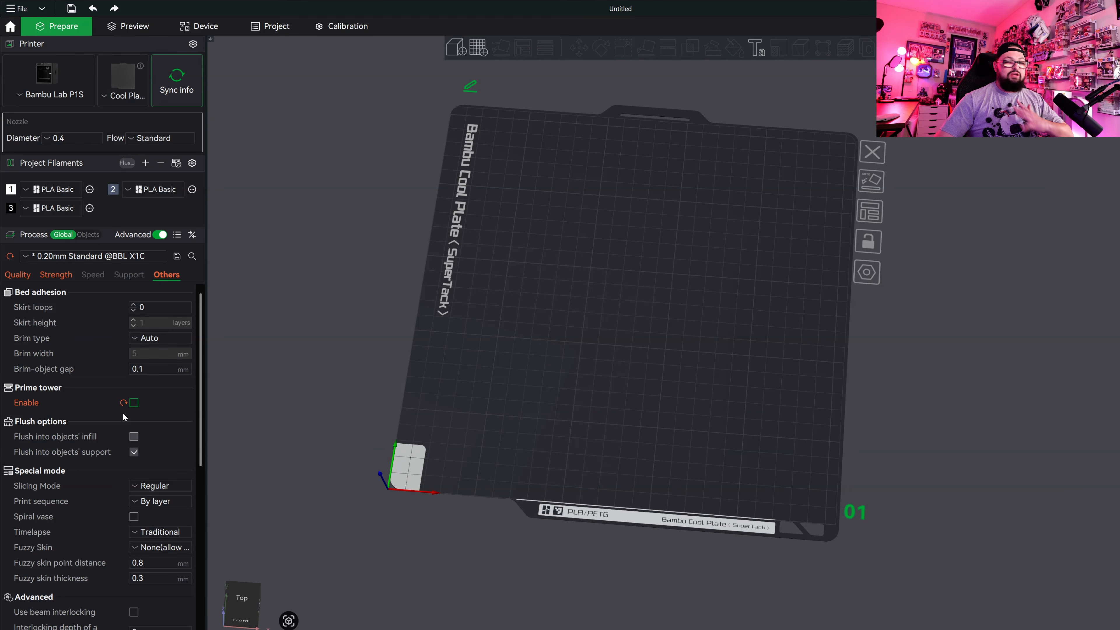
pyautogui.scroll(-3, 141, 436)
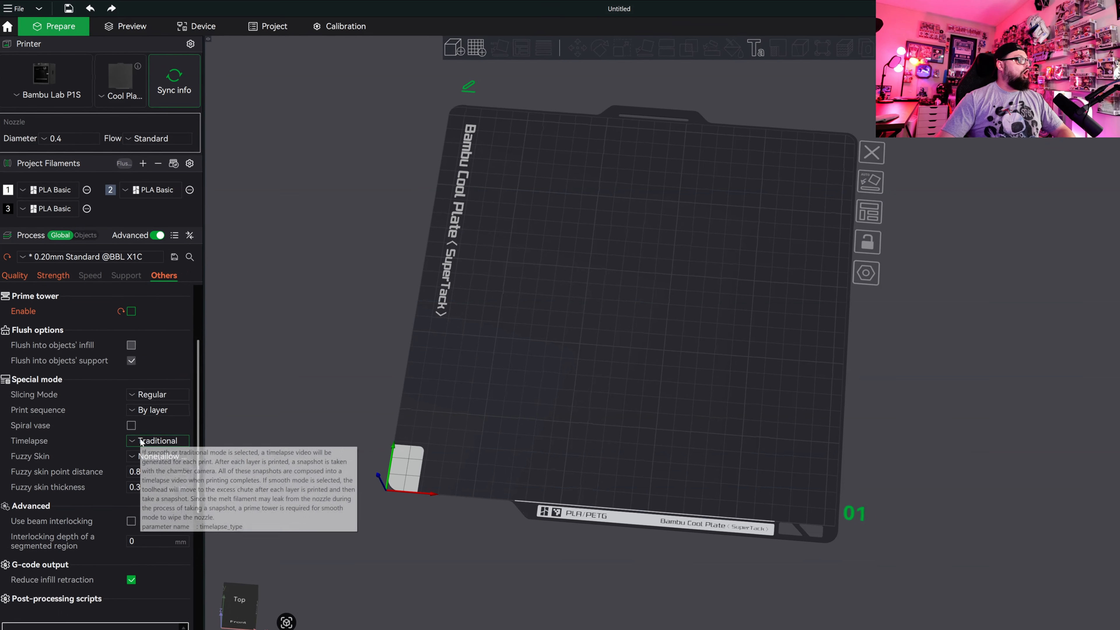
pyautogui.scroll(2, 141, 438)
# Review the ironing type choices in the quality settings and keep No ironing.
pyautogui.click(79, 279)
pyautogui.click(15, 277)
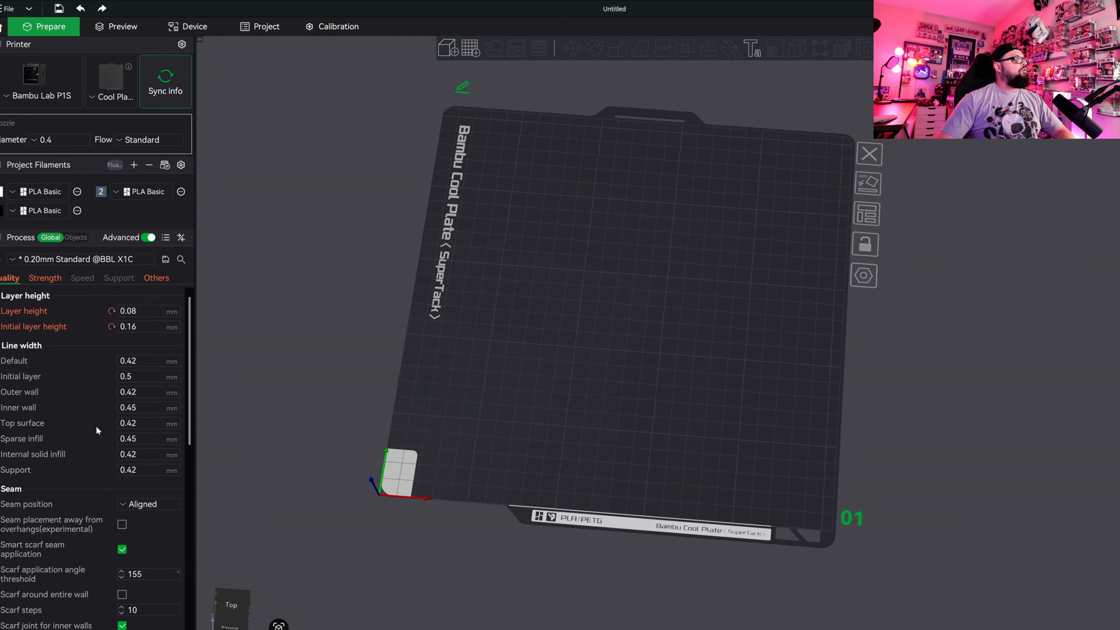
pyautogui.scroll(-6, 152, 532)
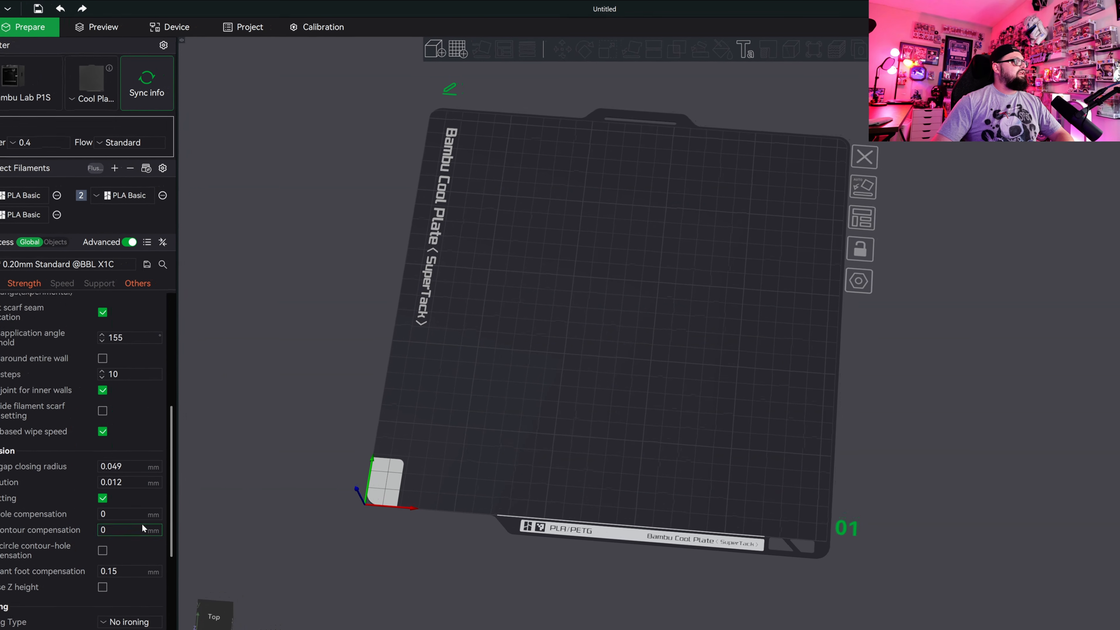
pyautogui.click(114, 569)
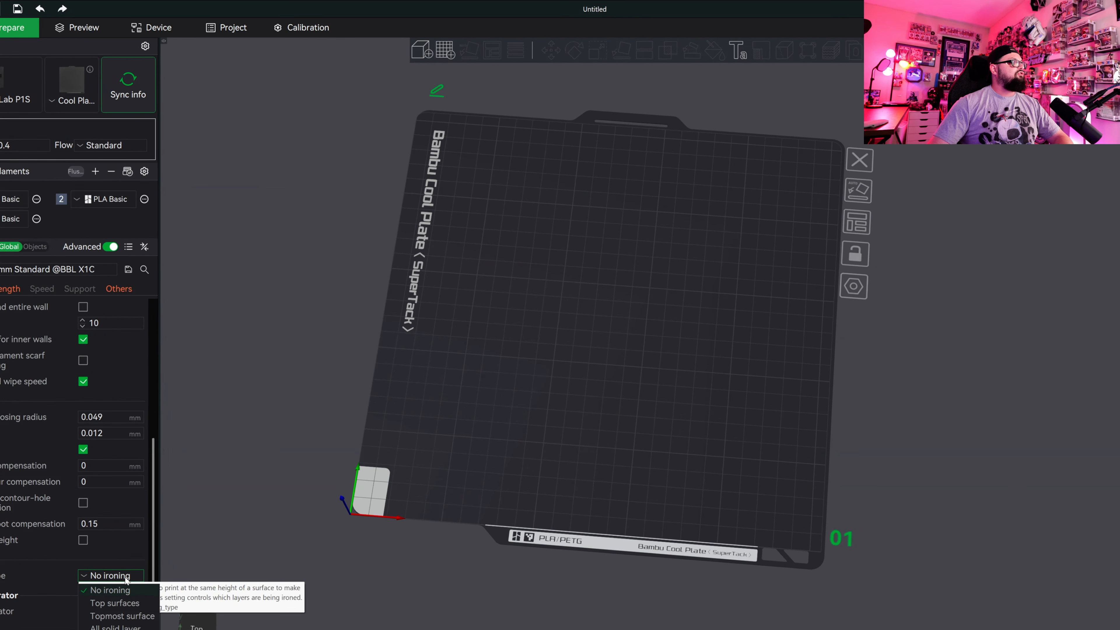
pyautogui.click(93, 593)
pyautogui.click(98, 589)
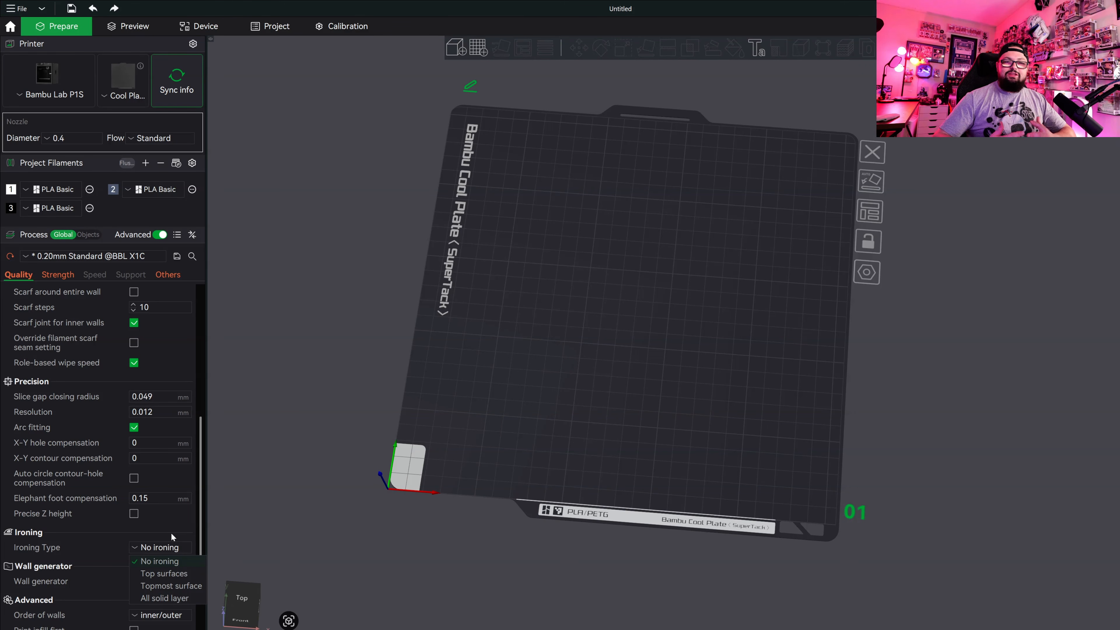
pyautogui.click(123, 535)
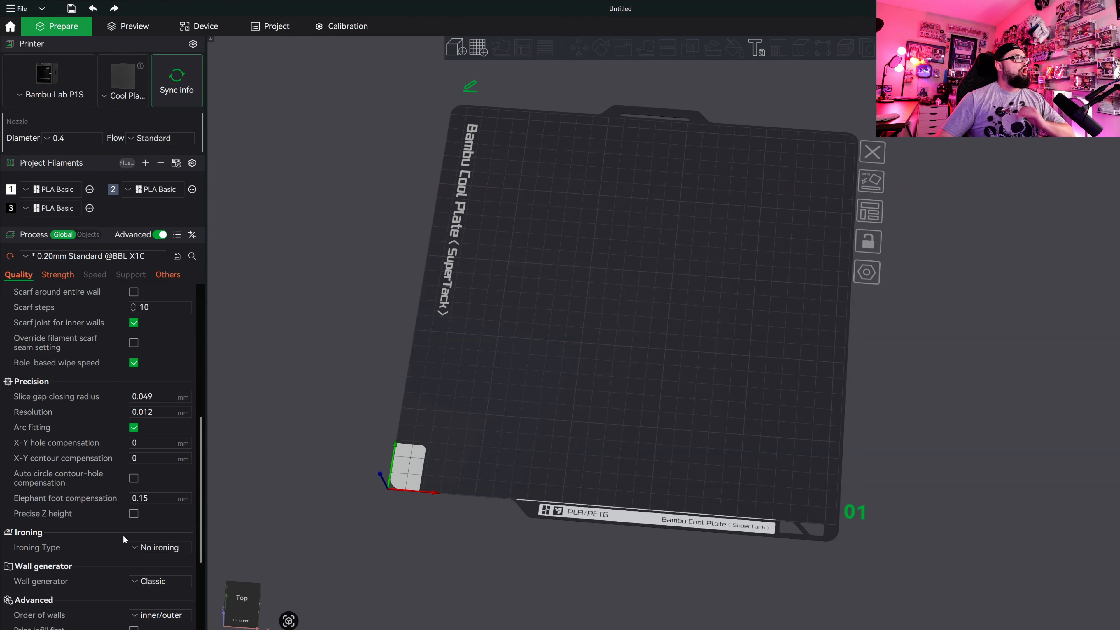
# Try to save the modified process settings as a user preset named Hueforge.
pyautogui.scroll(4, 111, 445)
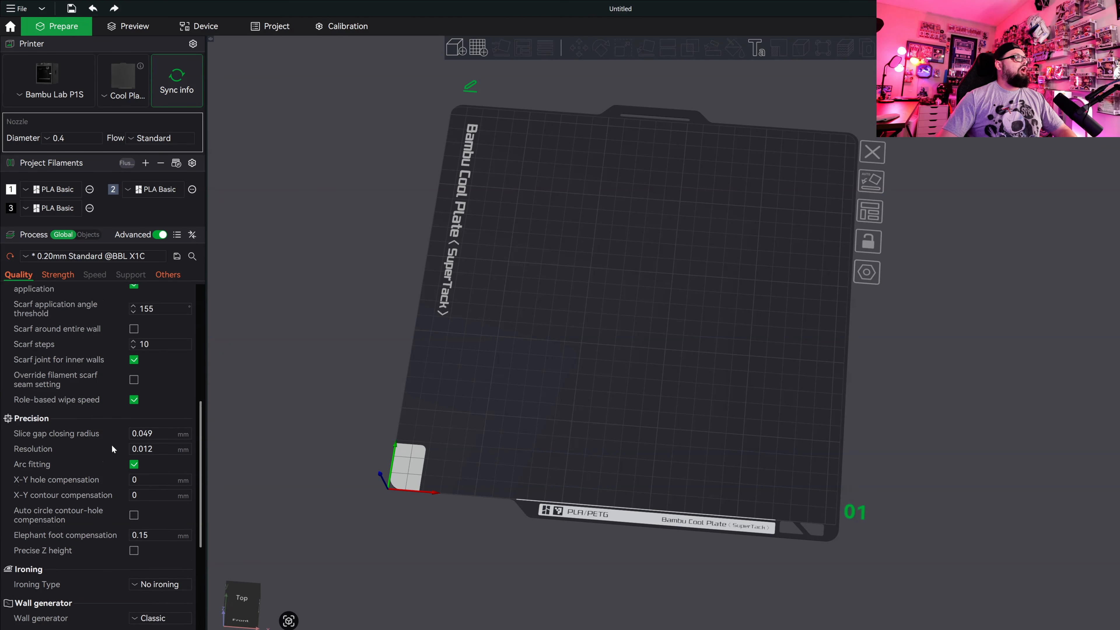
pyautogui.click(177, 257)
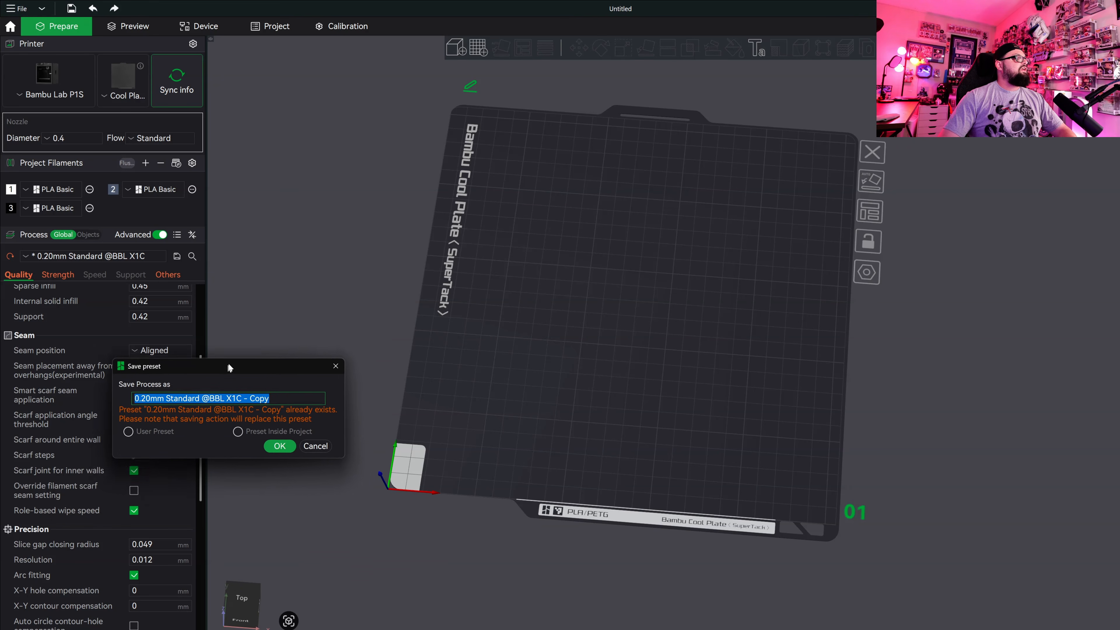
pyautogui.write('Hueforge')
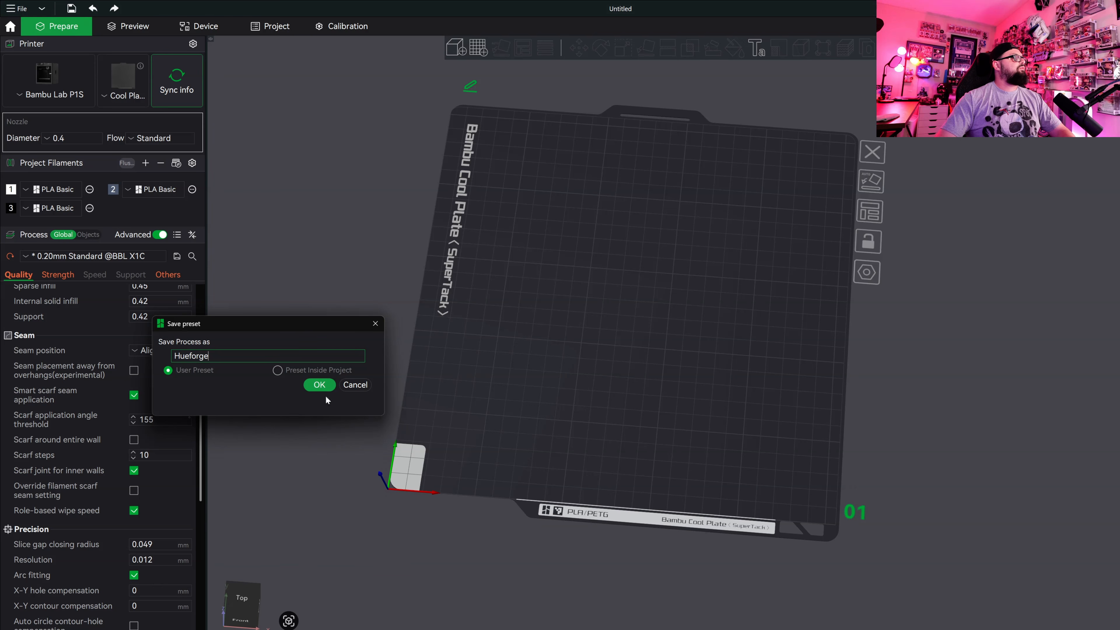
pyautogui.click(319, 385)
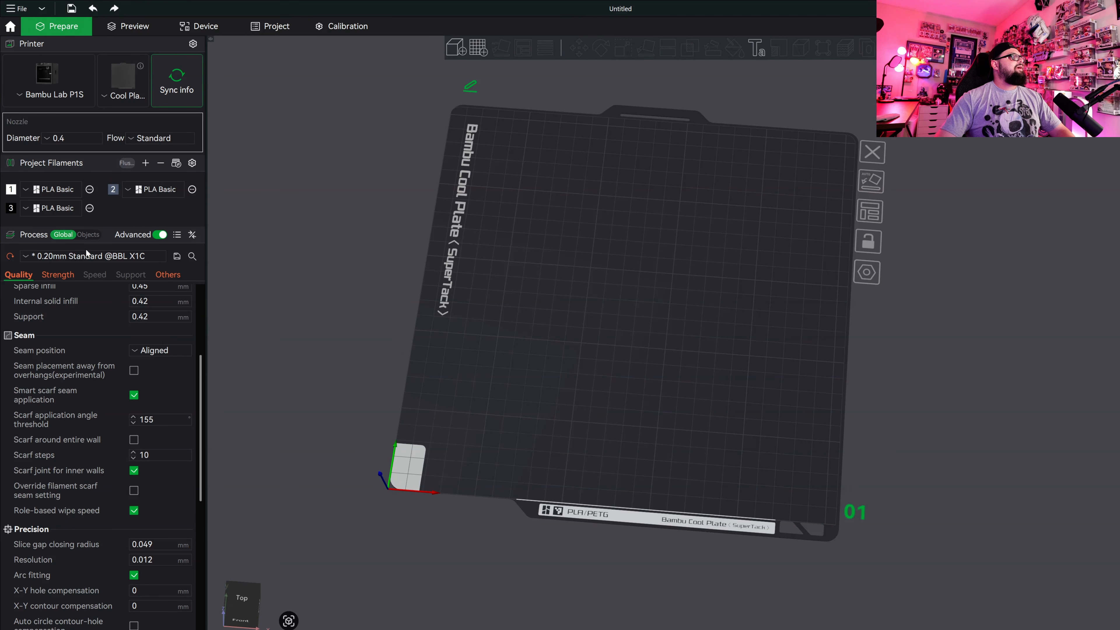
# Switch the process preset to HueForge PReset and check its layer height and initial layer height.
pyautogui.click(114, 257)
pyautogui.click(124, 261)
pyautogui.click(159, 255)
pyautogui.click(70, 319)
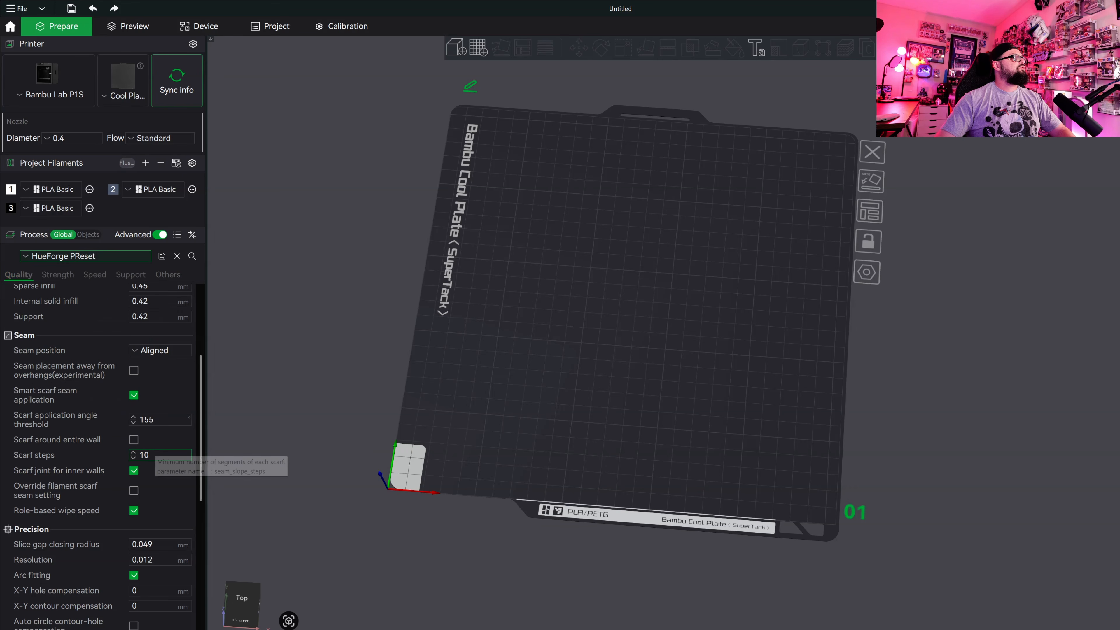
pyautogui.scroll(4, 161, 336)
pyautogui.doubleClick(150, 308)
pyautogui.doubleClick(150, 323)
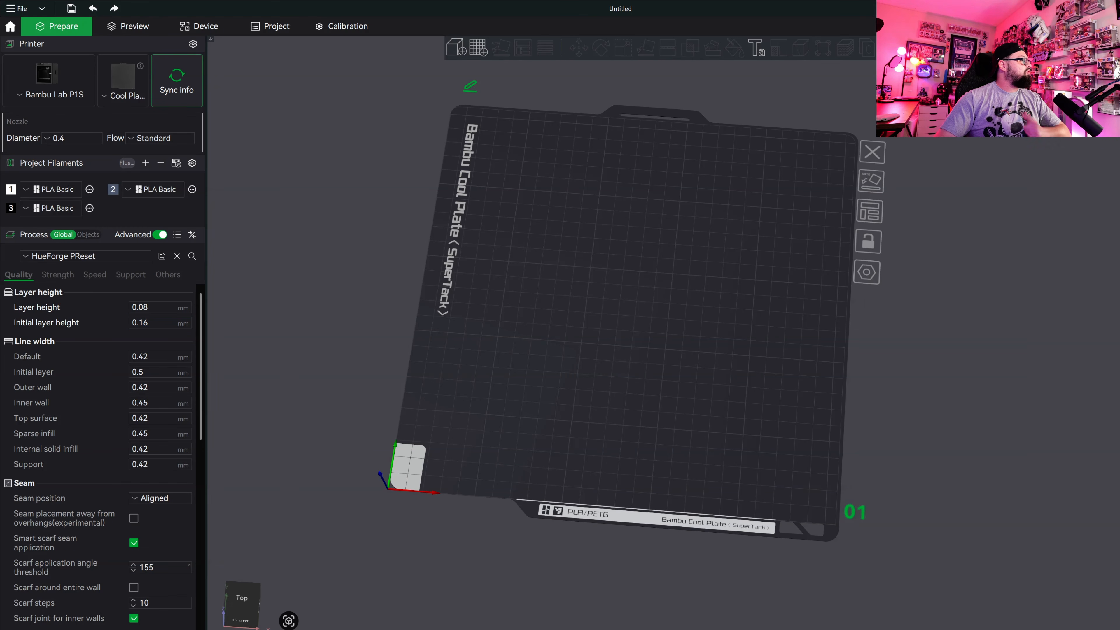
# Import Megumi_Front_200x200.stl onto the plate and slice it.
pyautogui.moveTo(698, 296); pyautogui.dragTo(643, 285)
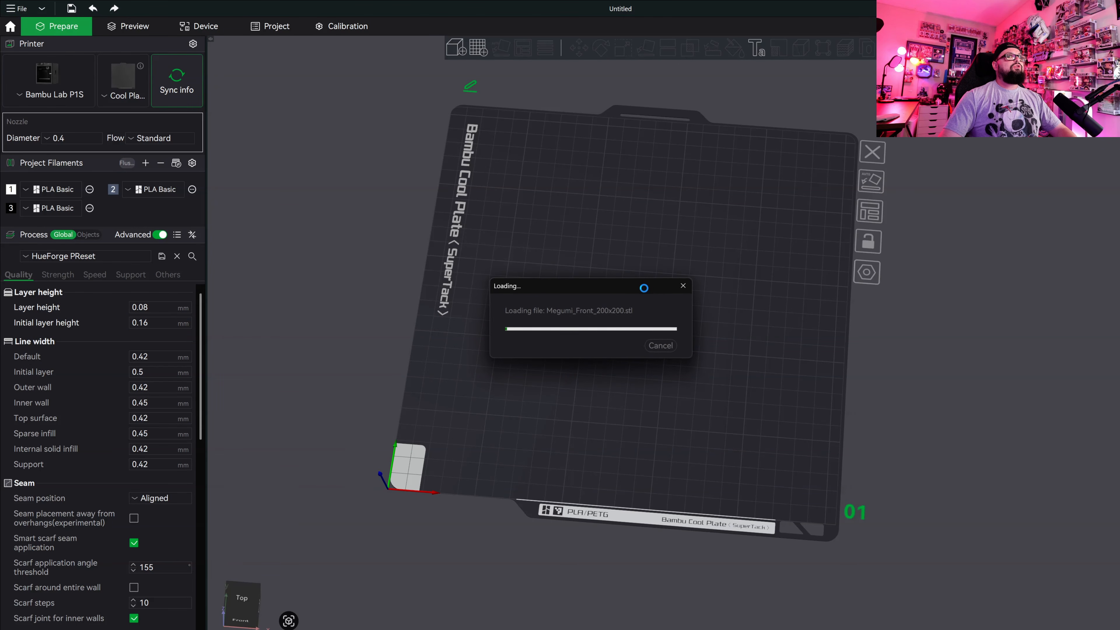
pyautogui.moveTo(639, 524); pyautogui.dragTo(642, 537)
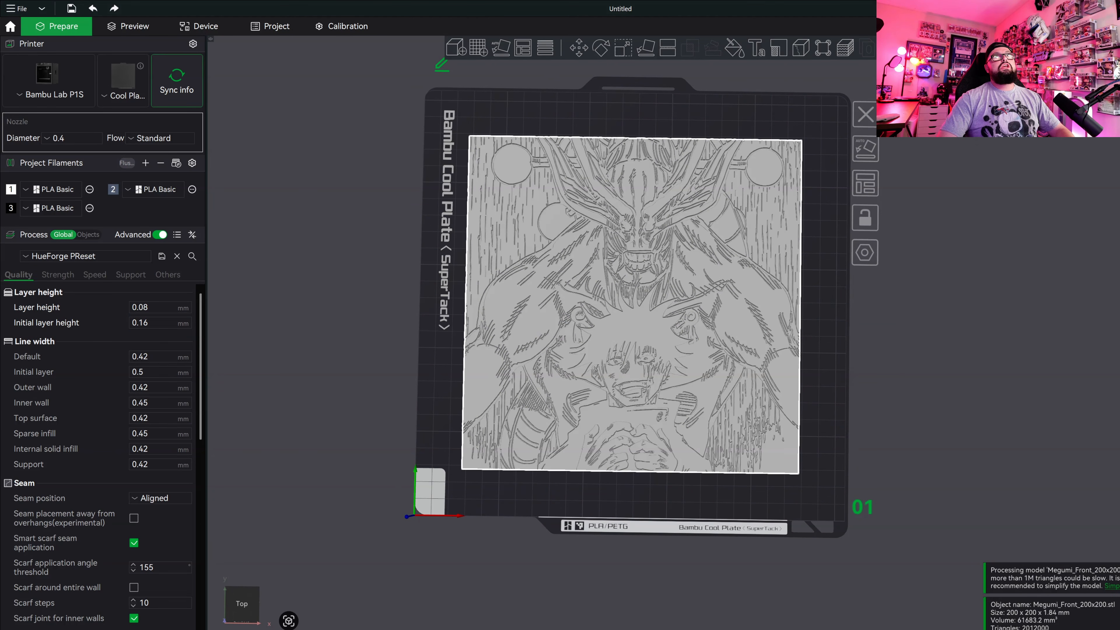
pyautogui.click(1044, 26)
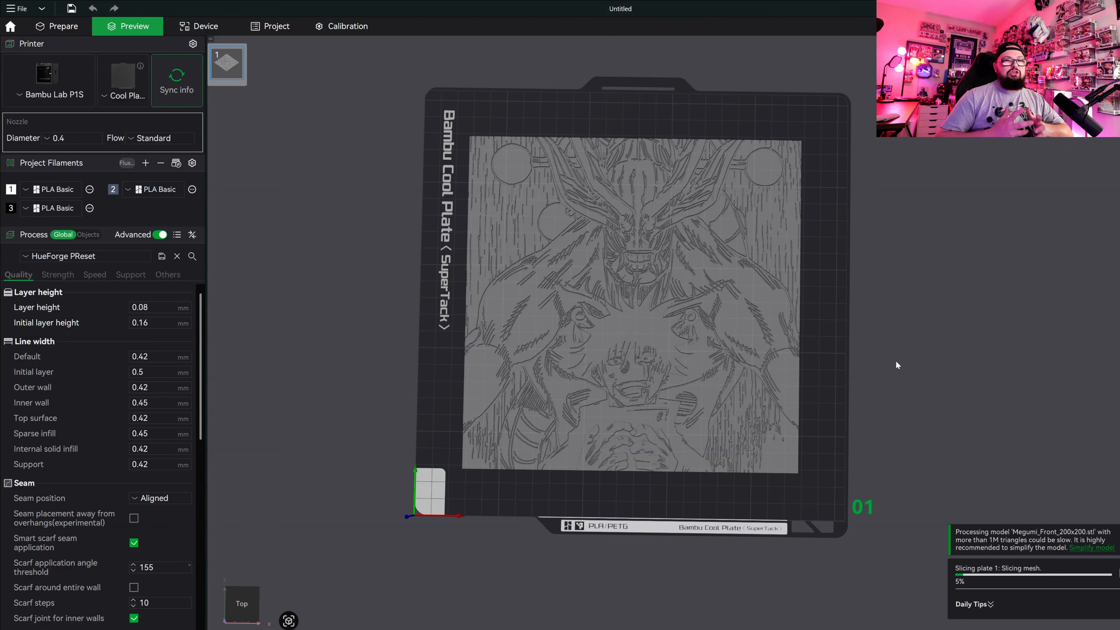
pyautogui.scroll(-3, 749, 195)
pyautogui.scroll(8, 760, 268)
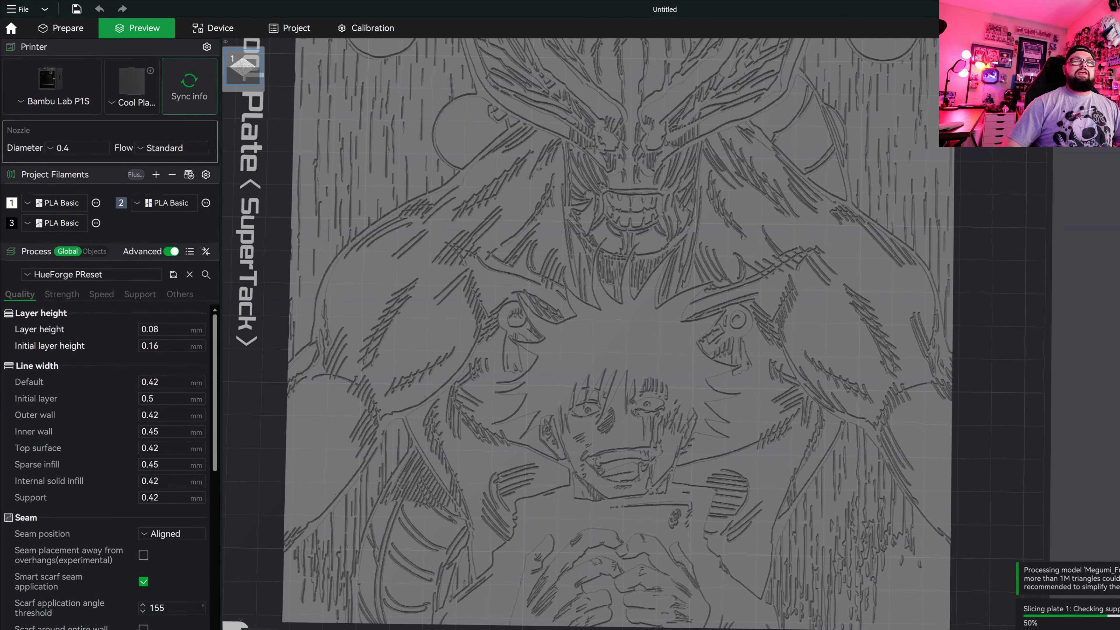
pyautogui.scroll(2, 565, 420)
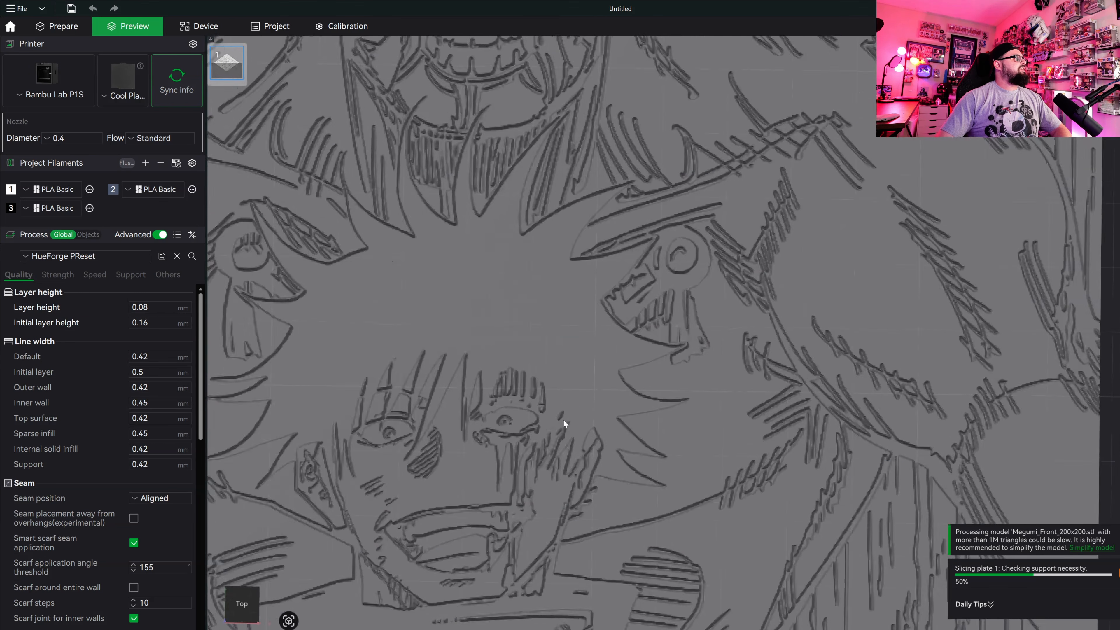
pyautogui.scroll(-6, 563, 421)
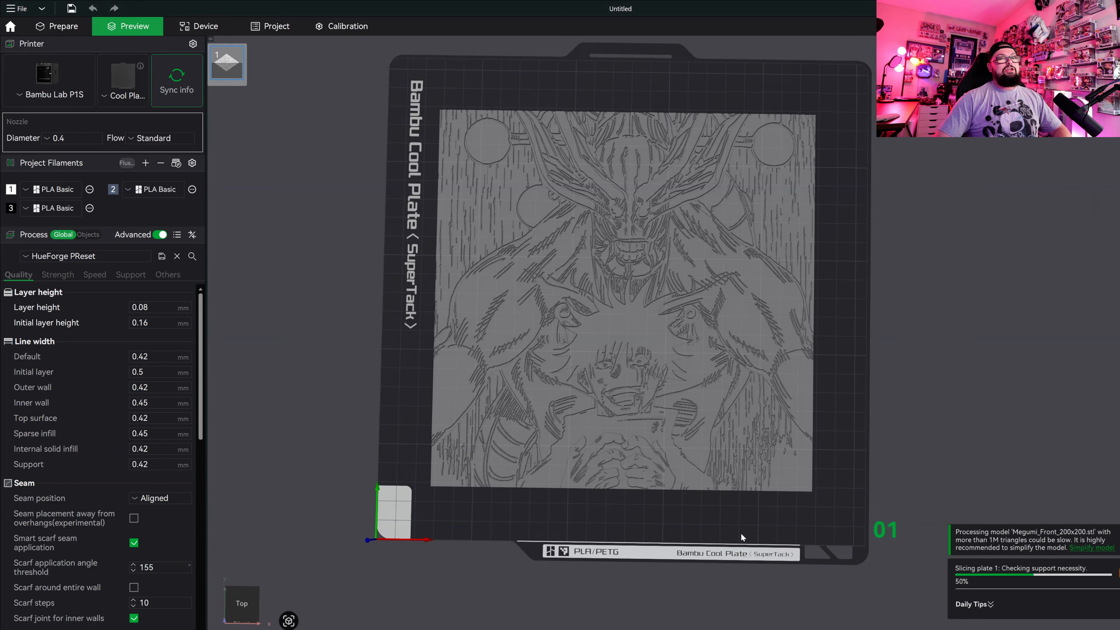
pyautogui.moveTo(740, 533); pyautogui.dragTo(741, 522)
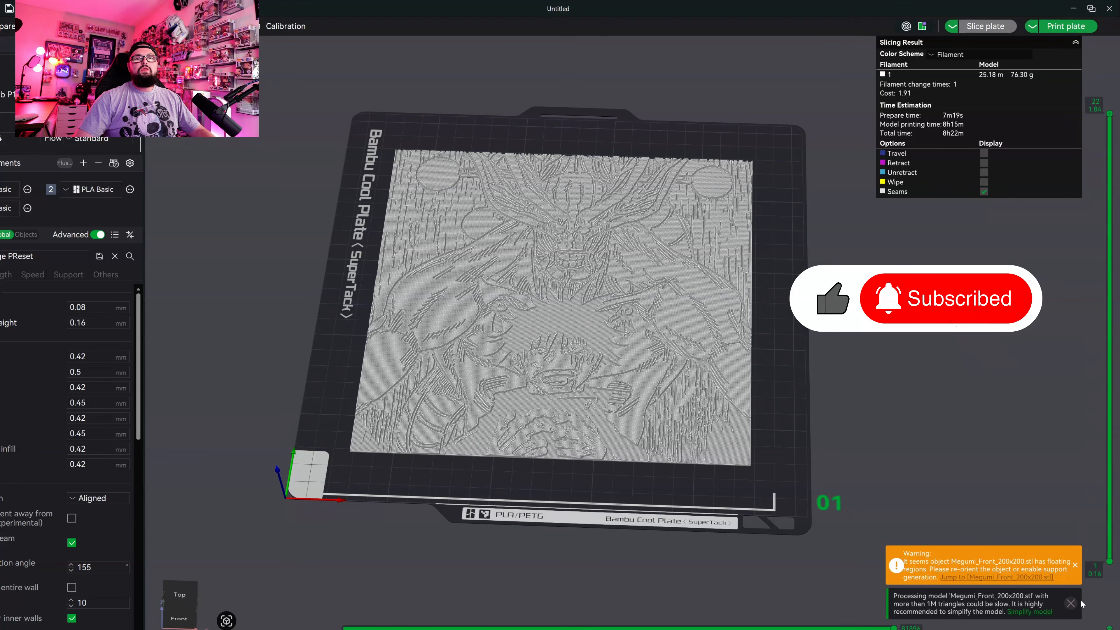
# Dismiss the slicer notifications and read the filament swap instructions in Megumi_describe.txt.
pyautogui.click(1075, 566)
pyautogui.click(1072, 603)
pyautogui.hotkey('alt', 'Tab')
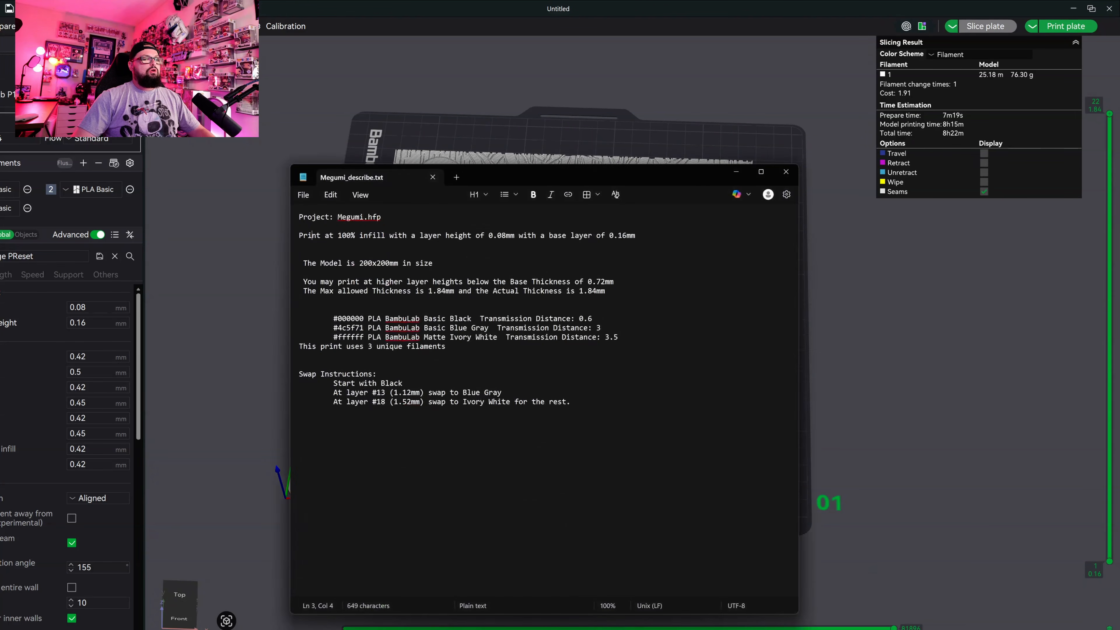
pyautogui.moveTo(579, 177); pyautogui.dragTo(636, 121)
pyautogui.moveTo(631, 362)
pyautogui.mouseDown()
pyautogui.moveTo(423, 253)
pyautogui.moveTo(413, 234)
pyautogui.moveTo(626, 362)
pyautogui.mouseUp()
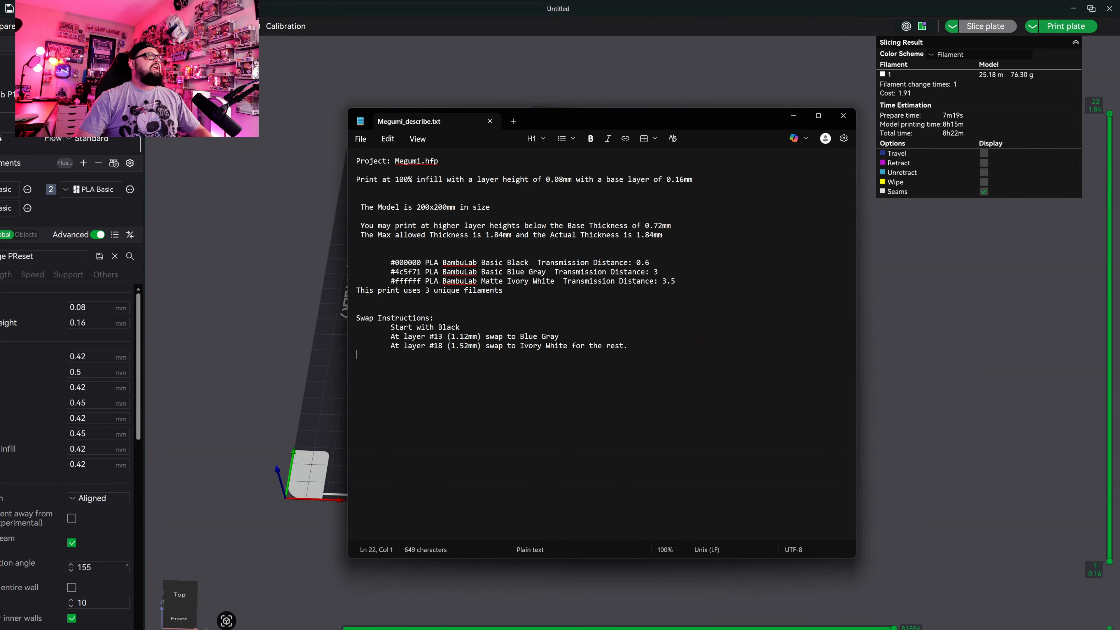
pyautogui.moveTo(351, 322); pyautogui.dragTo(607, 360)
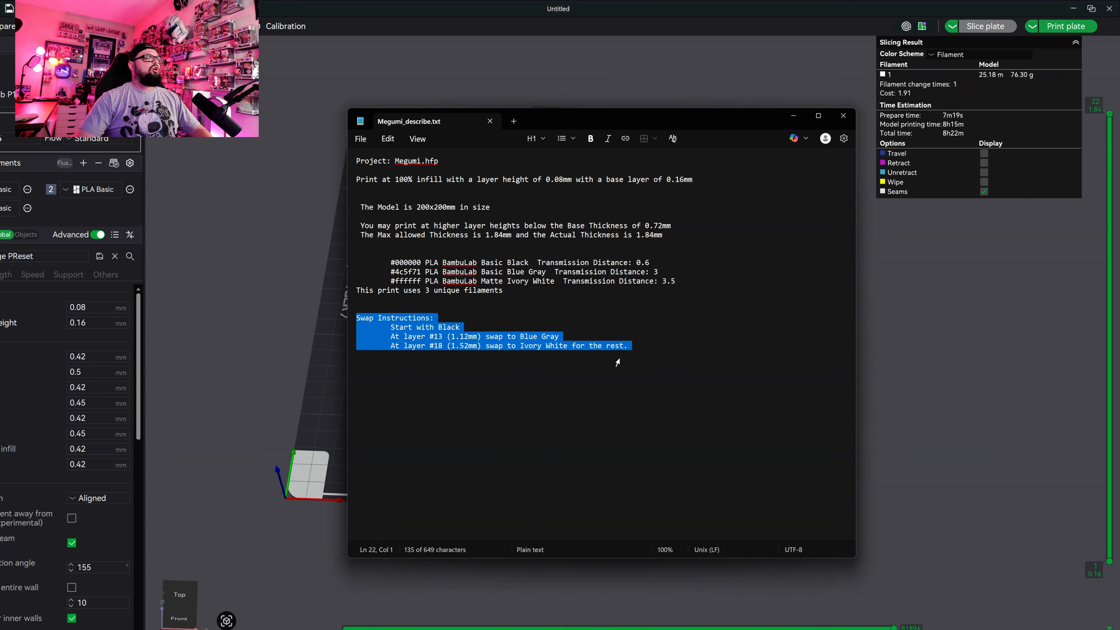
pyautogui.click(607, 360)
pyautogui.moveTo(395, 328); pyautogui.dragTo(504, 337)
pyautogui.click(503, 342)
pyautogui.moveTo(395, 337); pyautogui.dragTo(617, 355)
pyautogui.click(388, 356)
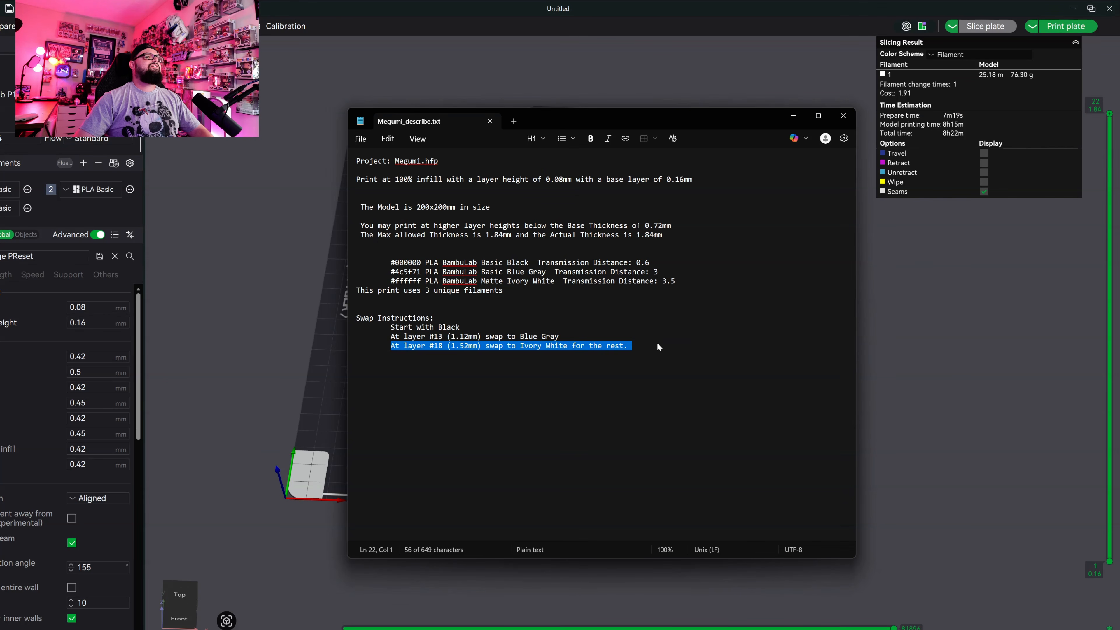
pyautogui.click(793, 117)
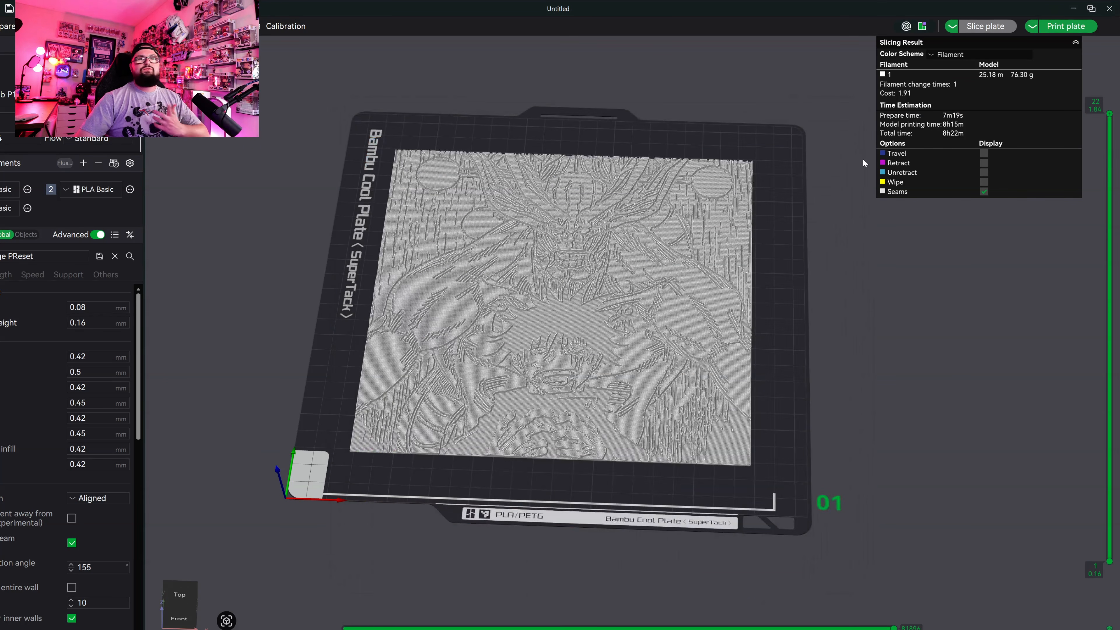
# Assign the filament changes by layer: filament 3 at layer 1, filament 2 at layer 13 and filament 1 at layer 18.
pyautogui.rightClick(1111, 561)
pyautogui.moveTo(1076, 599)
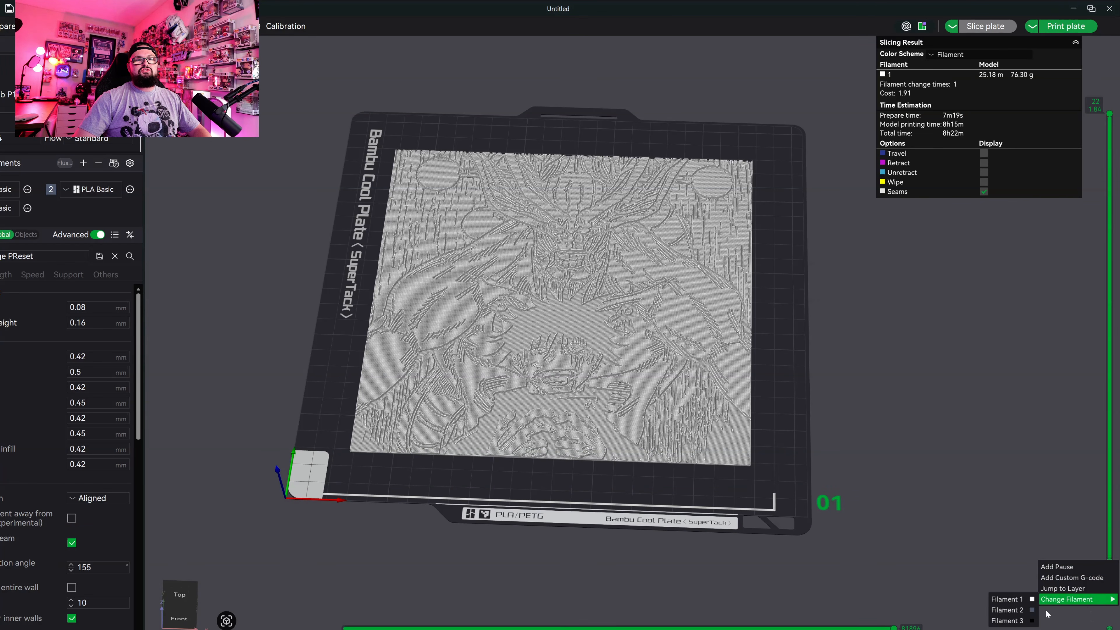
pyautogui.click(1013, 622)
pyautogui.moveTo(1111, 565); pyautogui.dragTo(1108, 308)
pyautogui.rightClick(1108, 308)
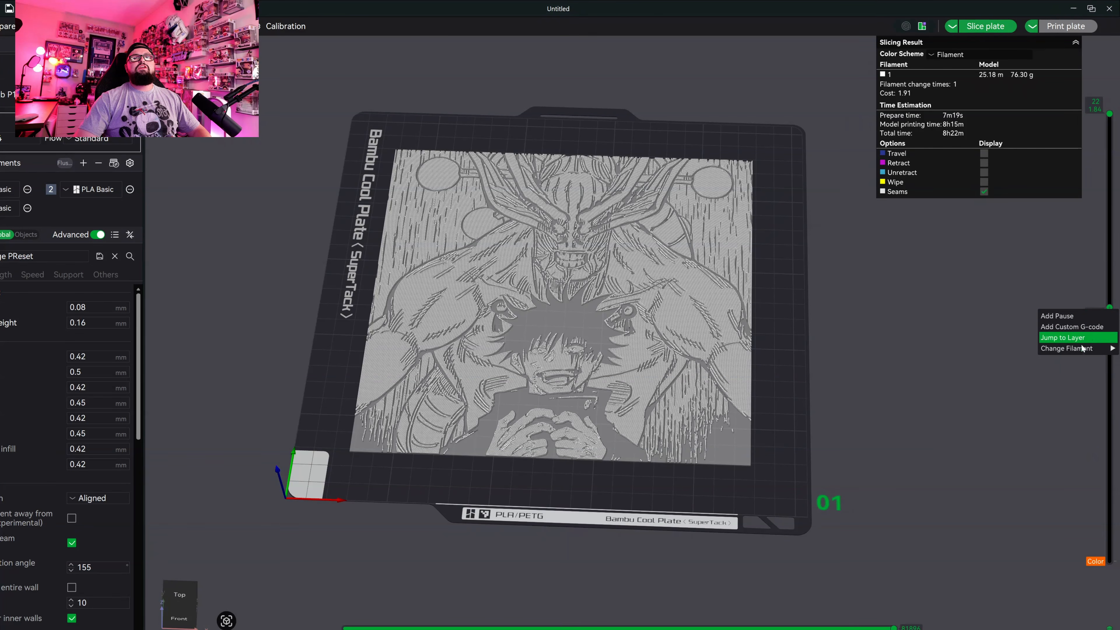
pyautogui.click(1028, 359)
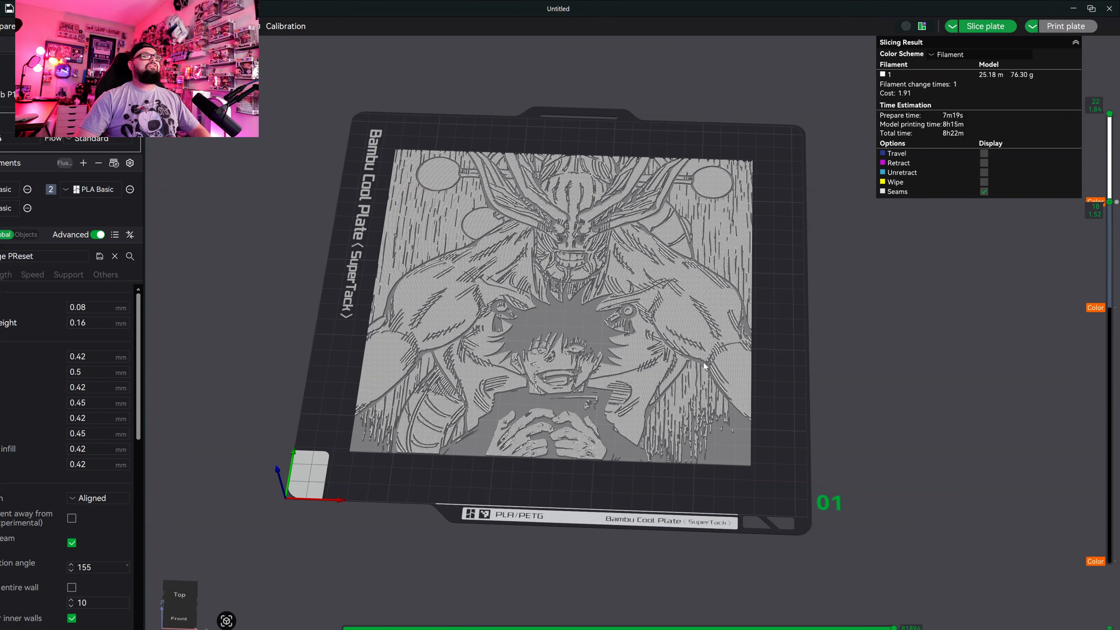
# Slice the plate again and inspect the coloured artwork preview with the lower layer limit at layer 1.
pyautogui.click(998, 27)
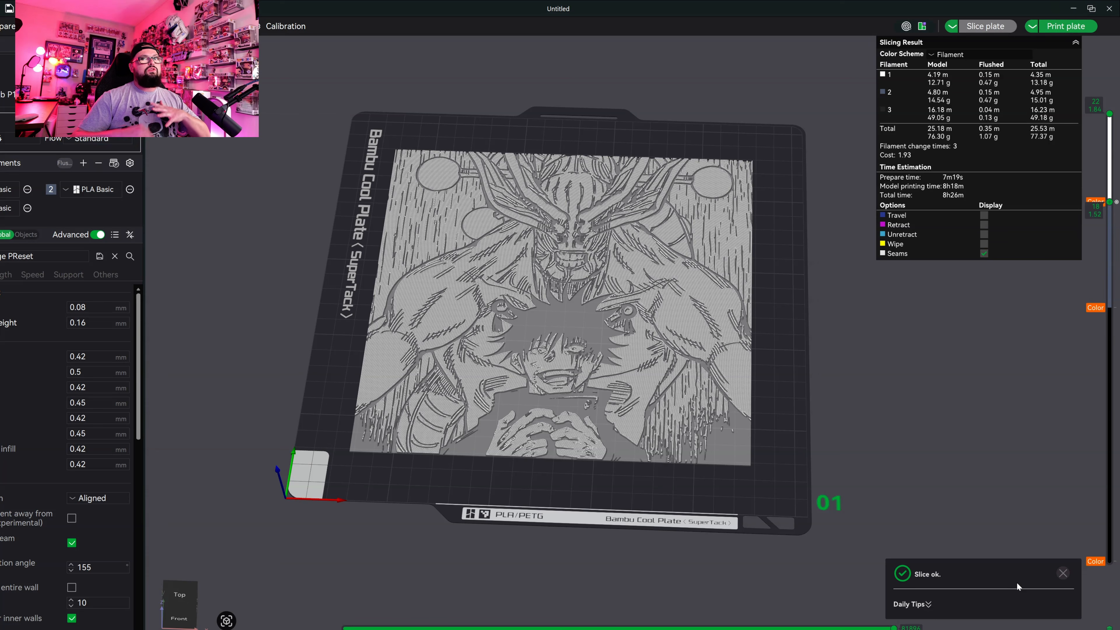
pyautogui.moveTo(1110, 201); pyautogui.dragTo(1112, 598)
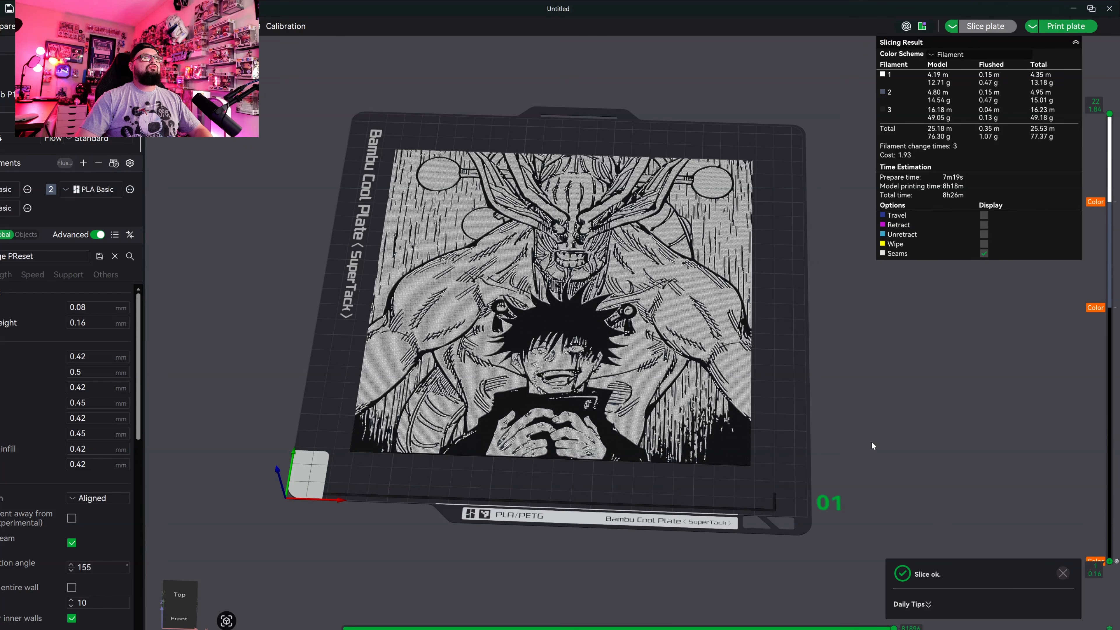
pyautogui.moveTo(863, 397); pyautogui.dragTo(871, 439)
pyautogui.scroll(7, 790, 392)
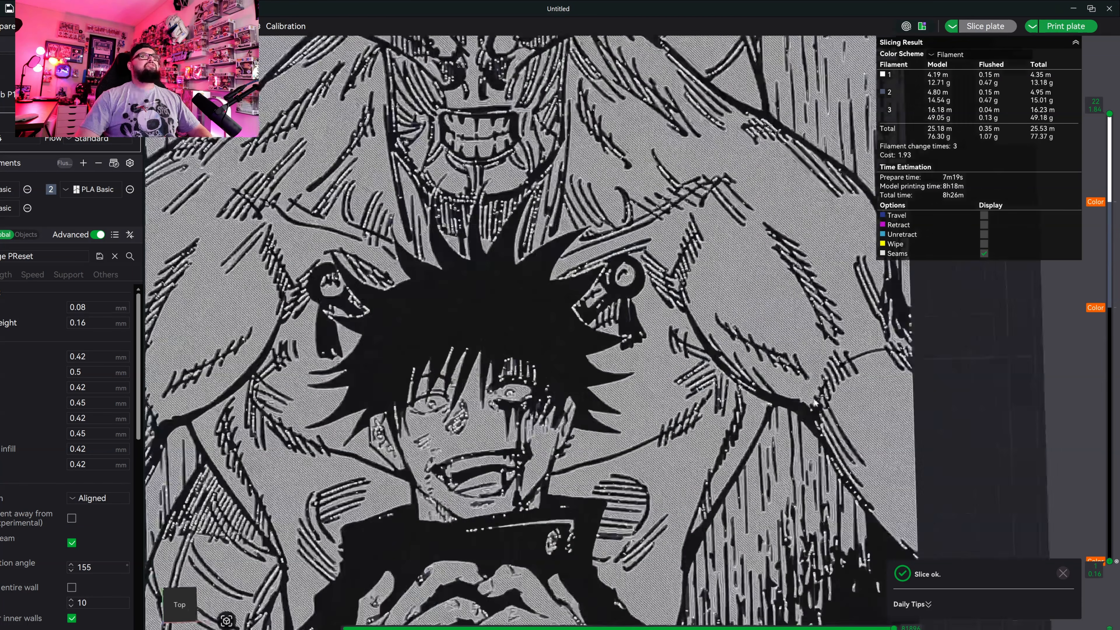
pyautogui.scroll(-12, 790, 391)
pyautogui.scroll(8, 776, 376)
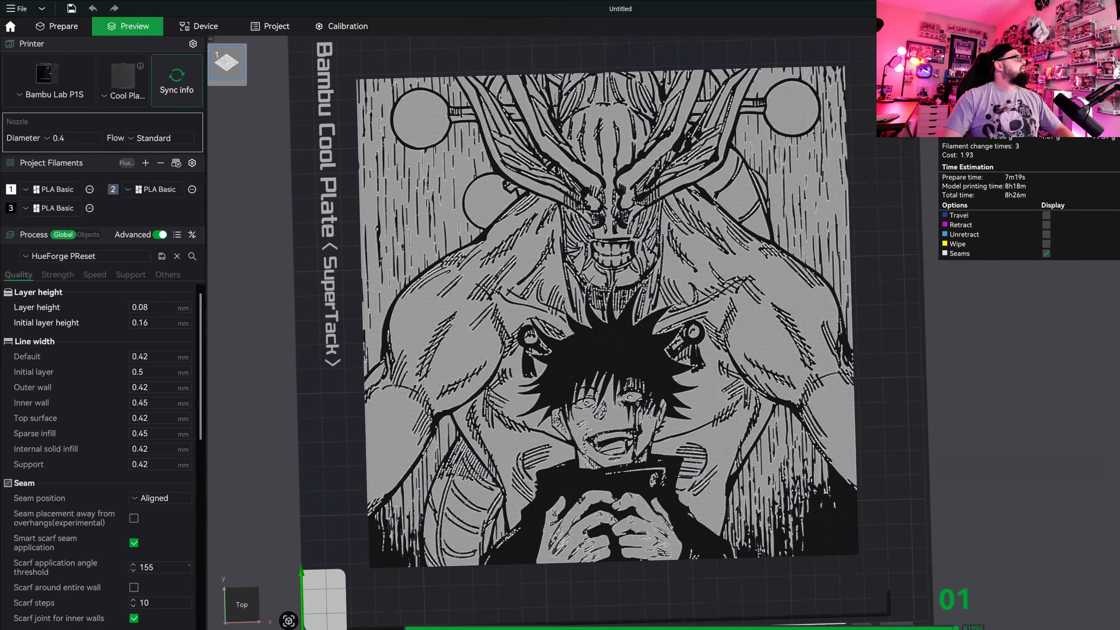
# Add a height range modifier to Megumi_Front_200x200.stl in the object list and open its range settings.
pyautogui.click(58, 30)
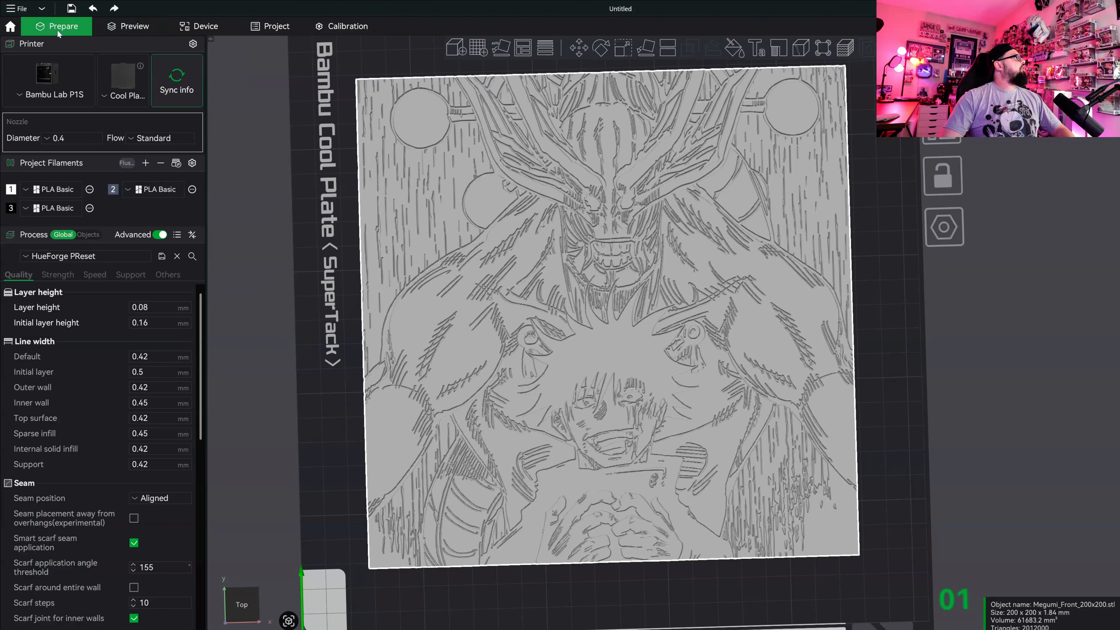
pyautogui.click(88, 235)
pyautogui.rightClick(64, 286)
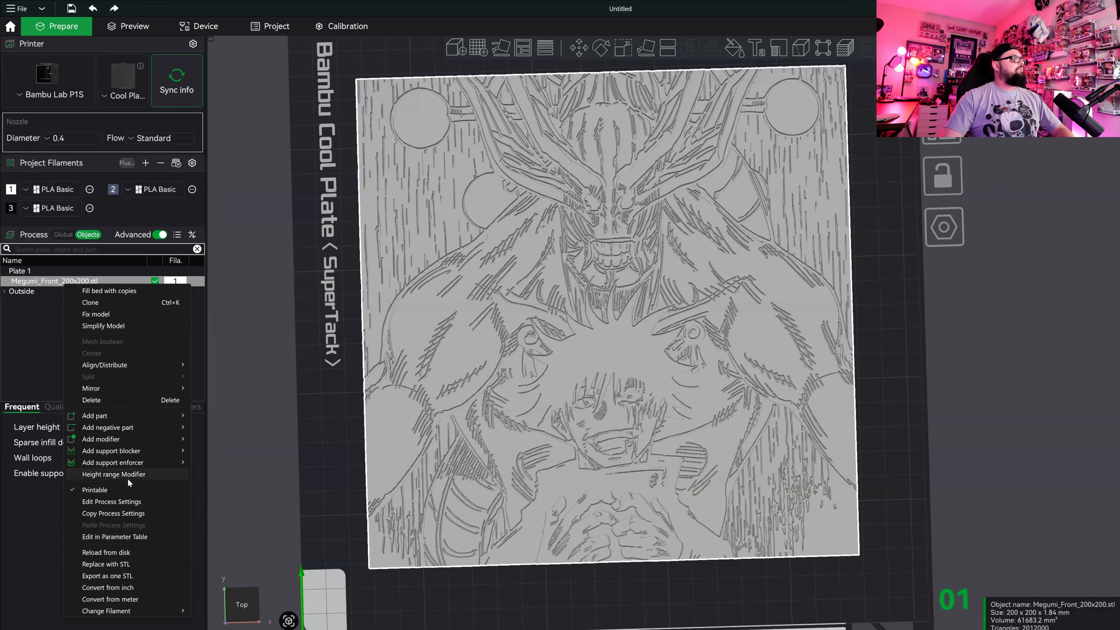
pyautogui.click(113, 475)
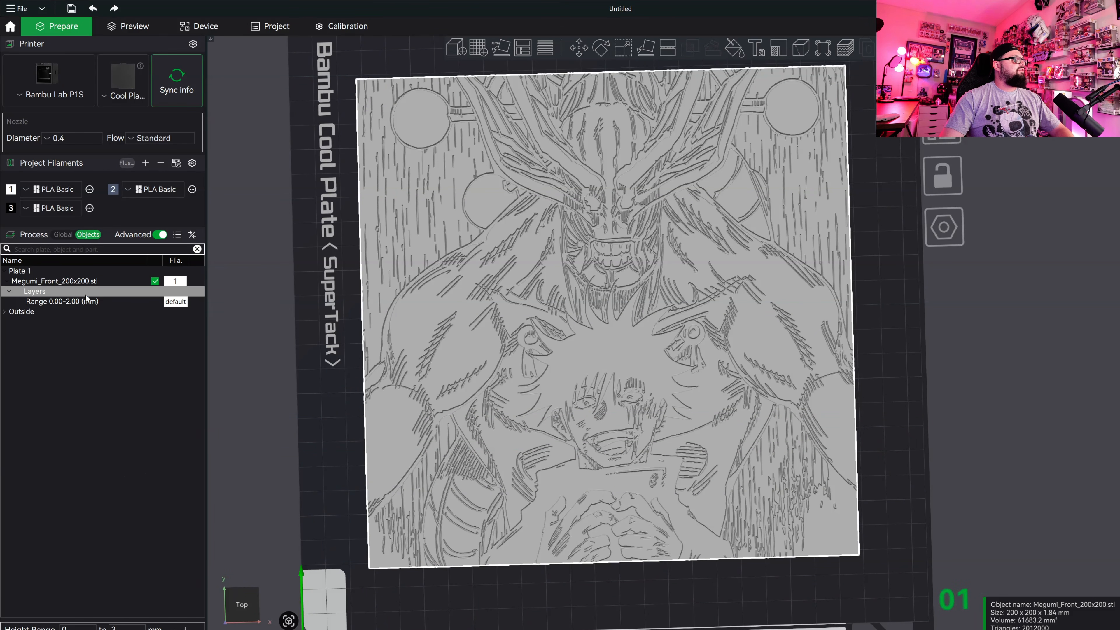
pyautogui.click(86, 301)
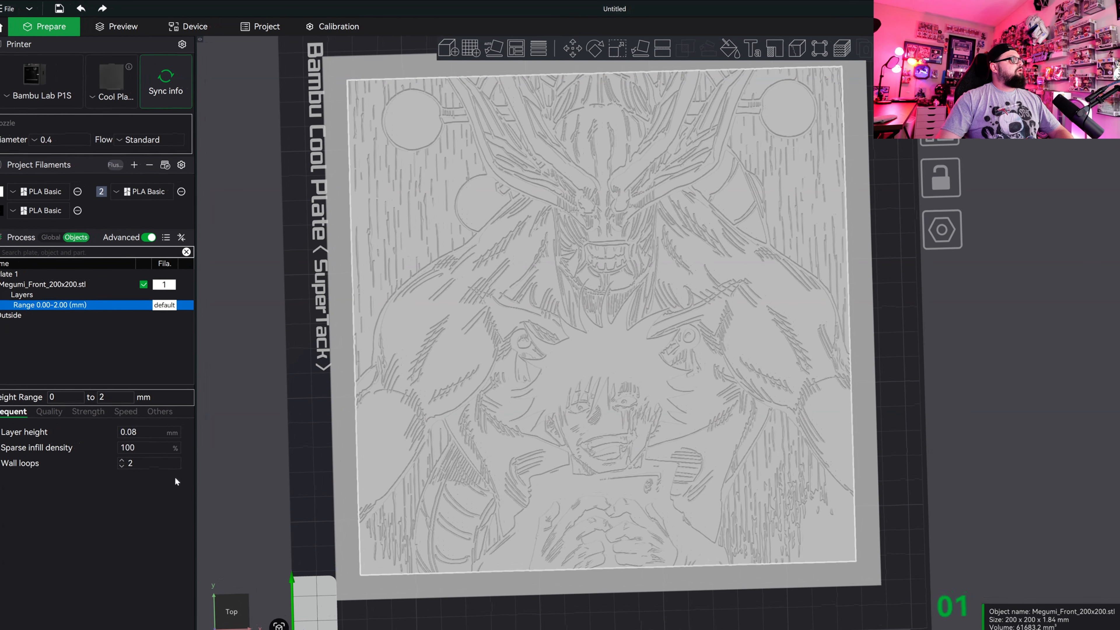
# Look up the base thickness note in Megumi_describe.txt and set the height range's upper limit to 0.72 mm.
pyautogui.hotkey('alt', 'Tab')
pyautogui.click(400, 365)
pyautogui.moveTo(401, 365); pyautogui.dragTo(400, 165)
pyautogui.click(400, 364)
pyautogui.moveTo(395, 234); pyautogui.dragTo(716, 238)
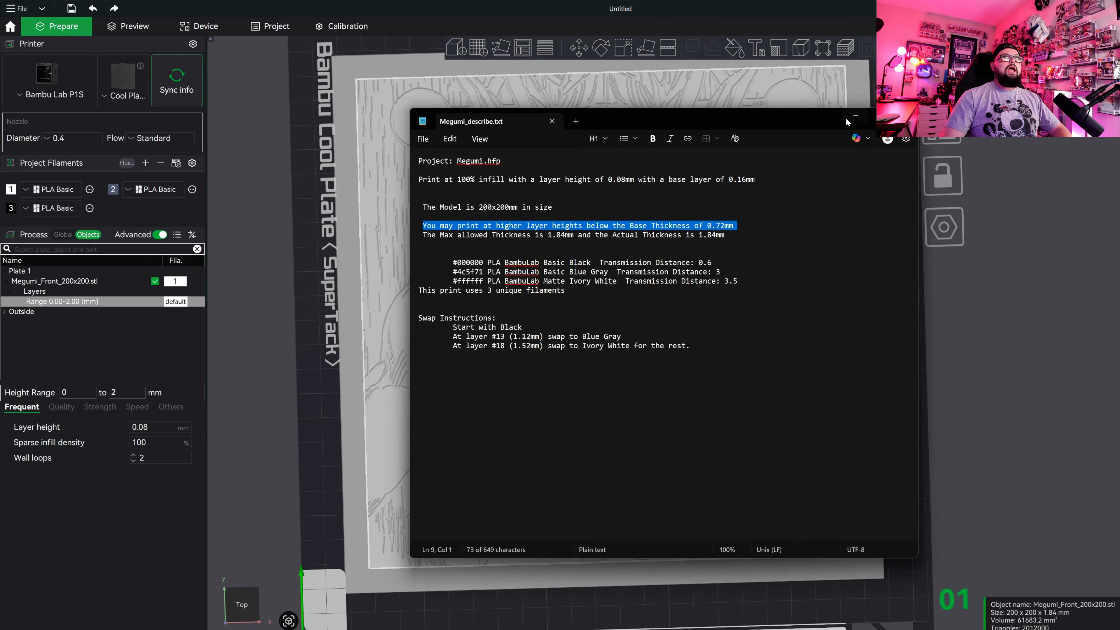
pyautogui.click(854, 116)
pyautogui.doubleClick(116, 392)
pyautogui.write('0.72')
pyautogui.press('Return')
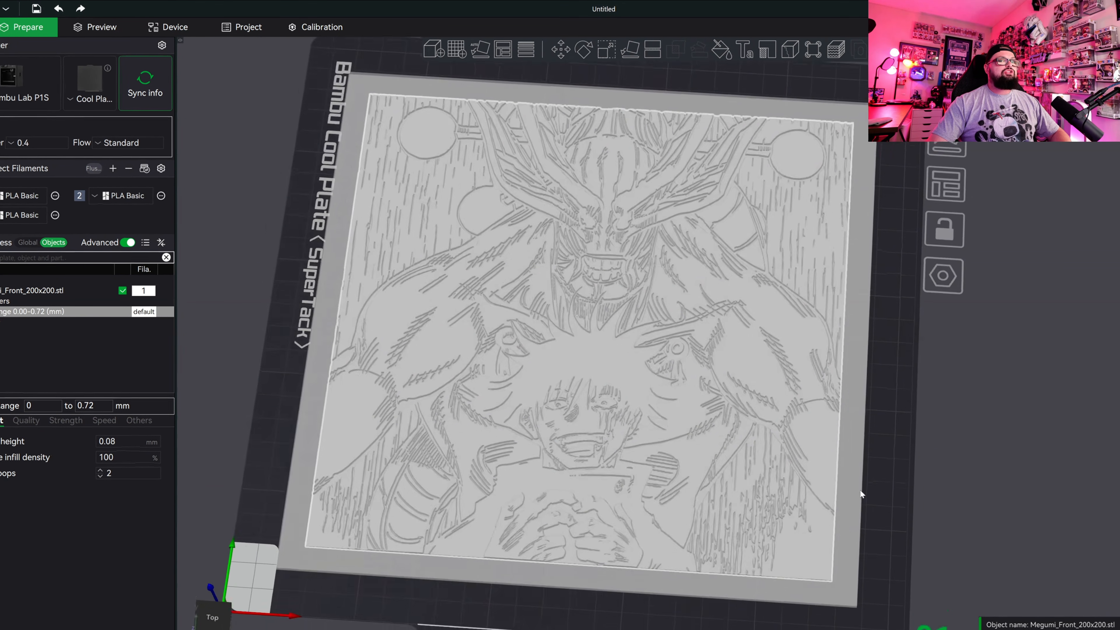
# Examine the model's edge from the front to see the flat base beneath the raised artwork relief.
pyautogui.press('3')
pyautogui.scroll(8, 673, 409)
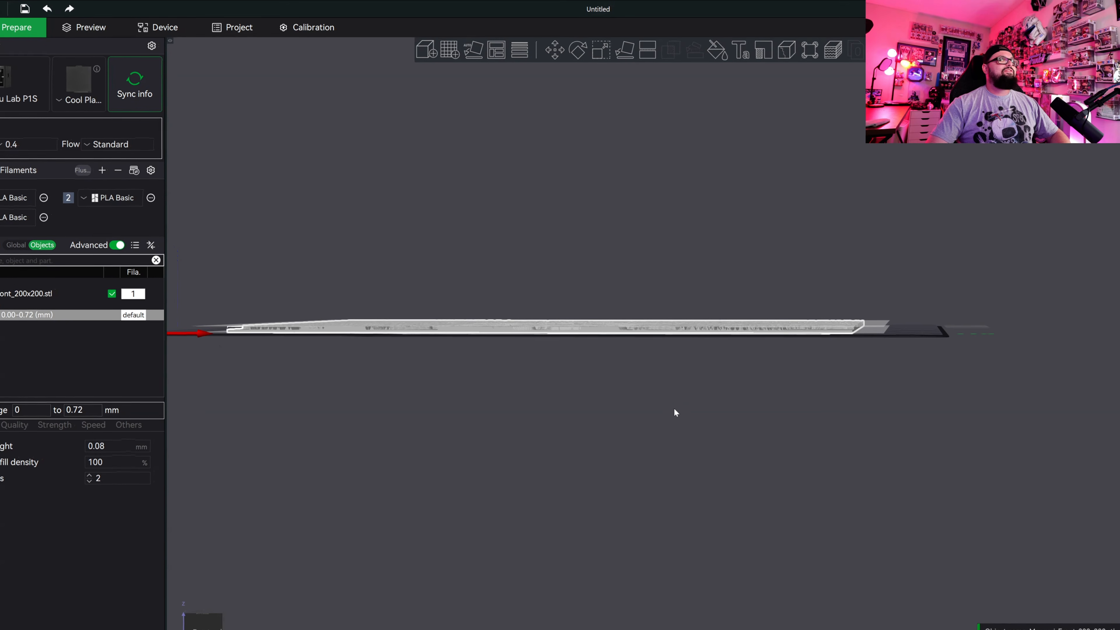
pyautogui.scroll(6, 783, 336)
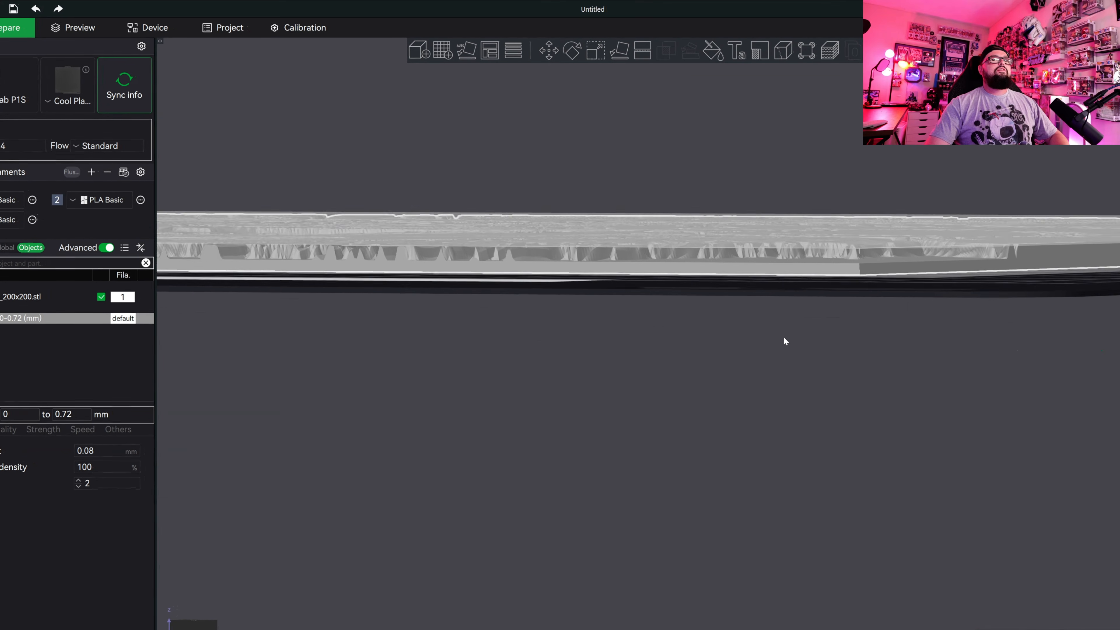
pyautogui.moveTo(789, 335); pyautogui.dragTo(786, 337)
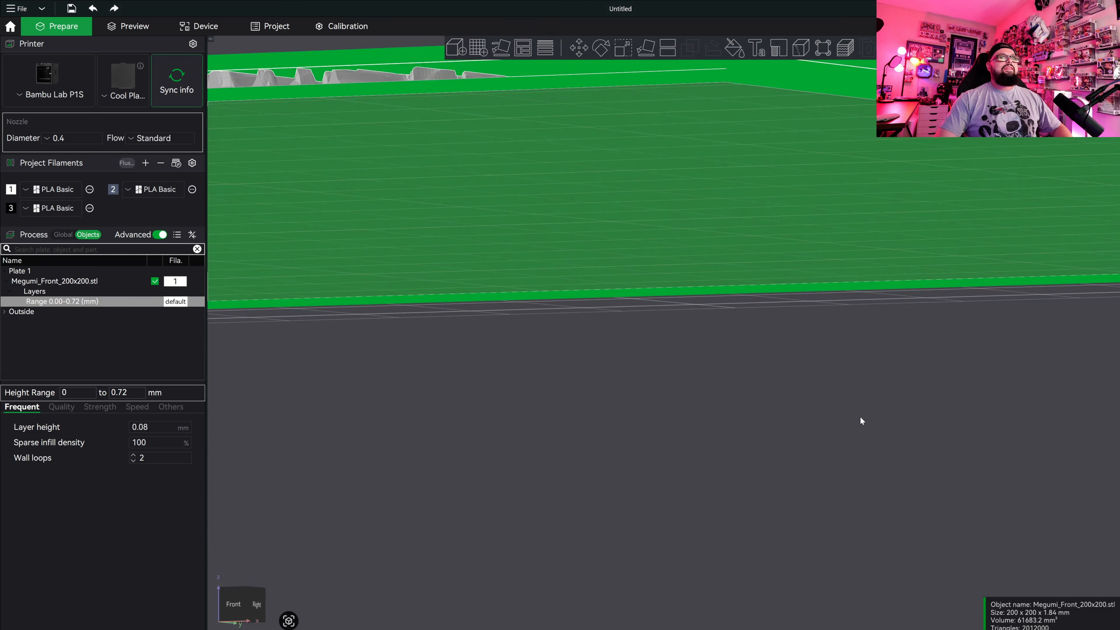
pyautogui.scroll(-12, 860, 418)
pyautogui.moveTo(861, 418); pyautogui.dragTo(859, 417)
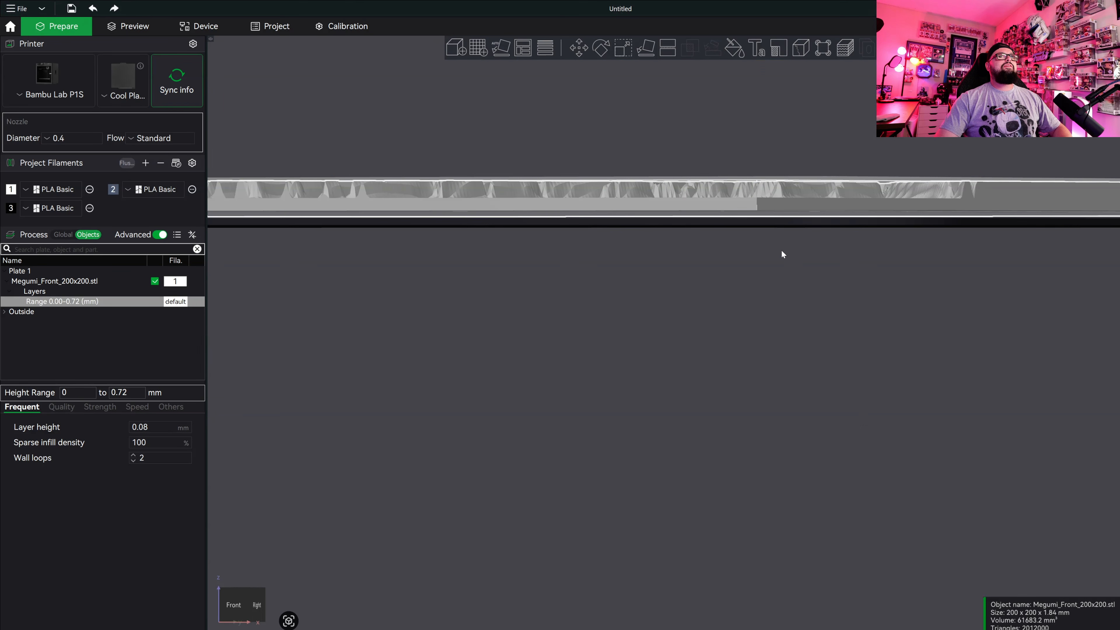
pyautogui.moveTo(937, 221); pyautogui.dragTo(638, 371)
pyautogui.scroll(-10, 633, 373)
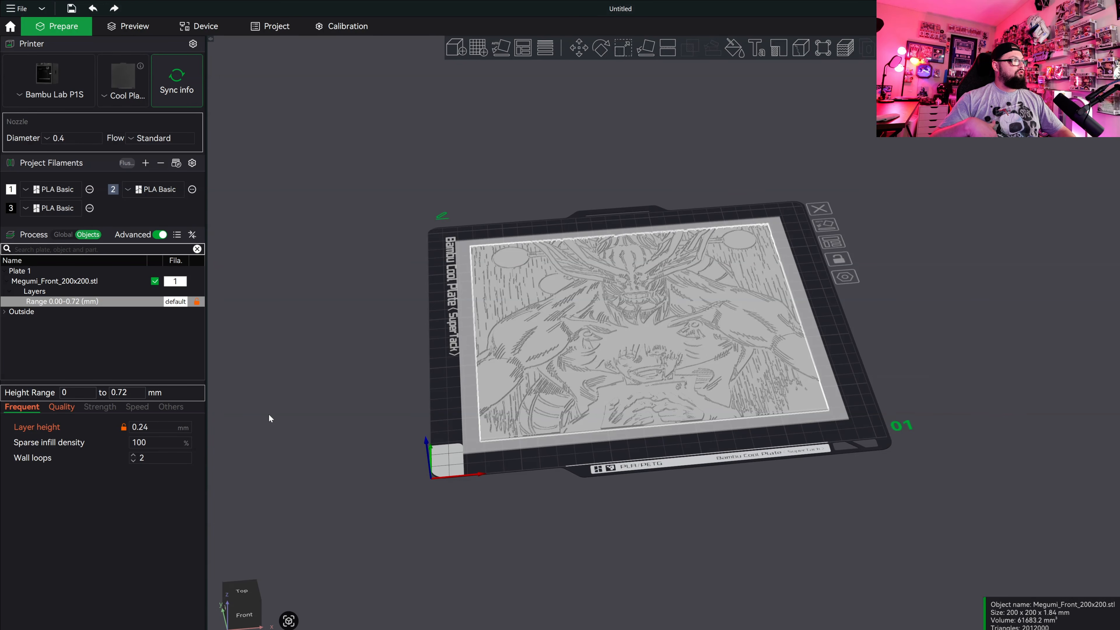
# Set the layer height of the base height range to 0.24 mm and slice the plate again.
pyautogui.click(175, 426)
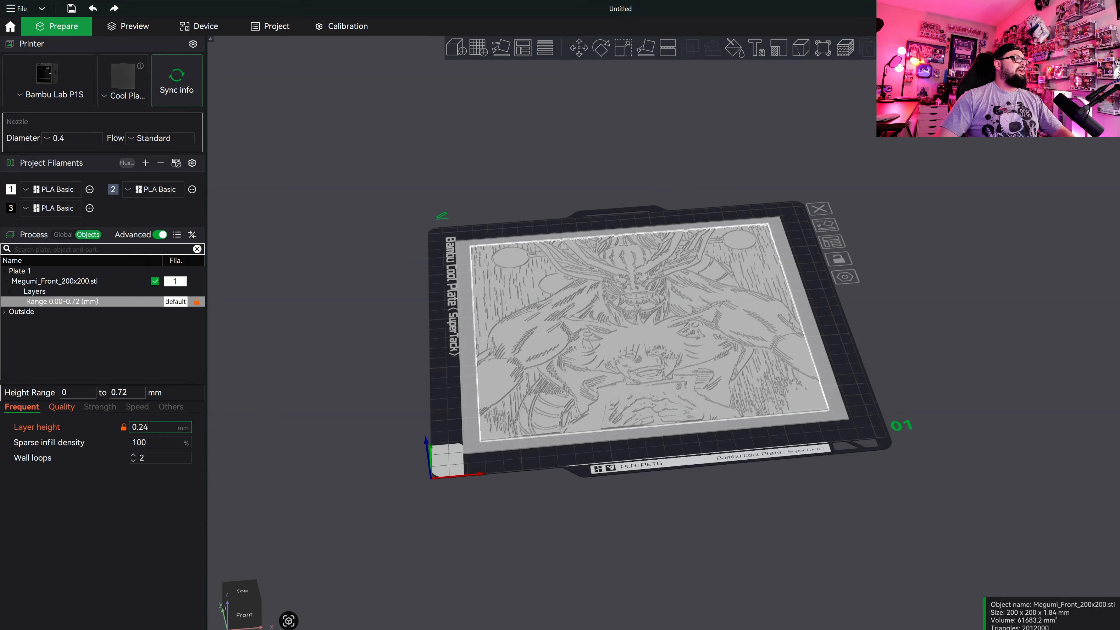
pyautogui.click(309, 487)
pyautogui.click(1067, 27)
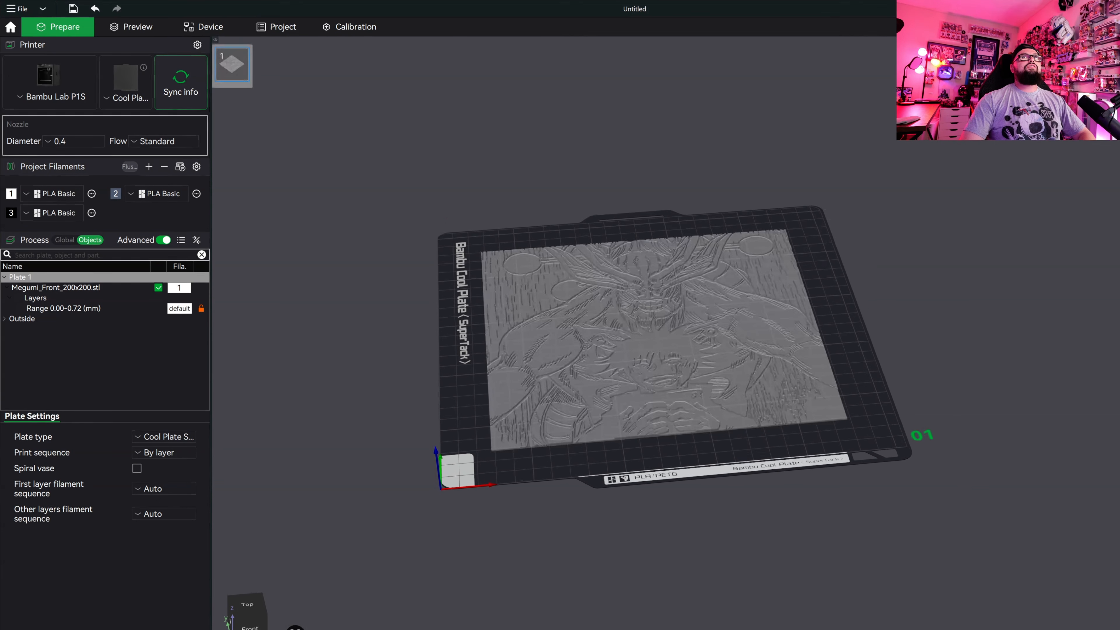
pyautogui.moveTo(790, 577); pyautogui.dragTo(790, 577)
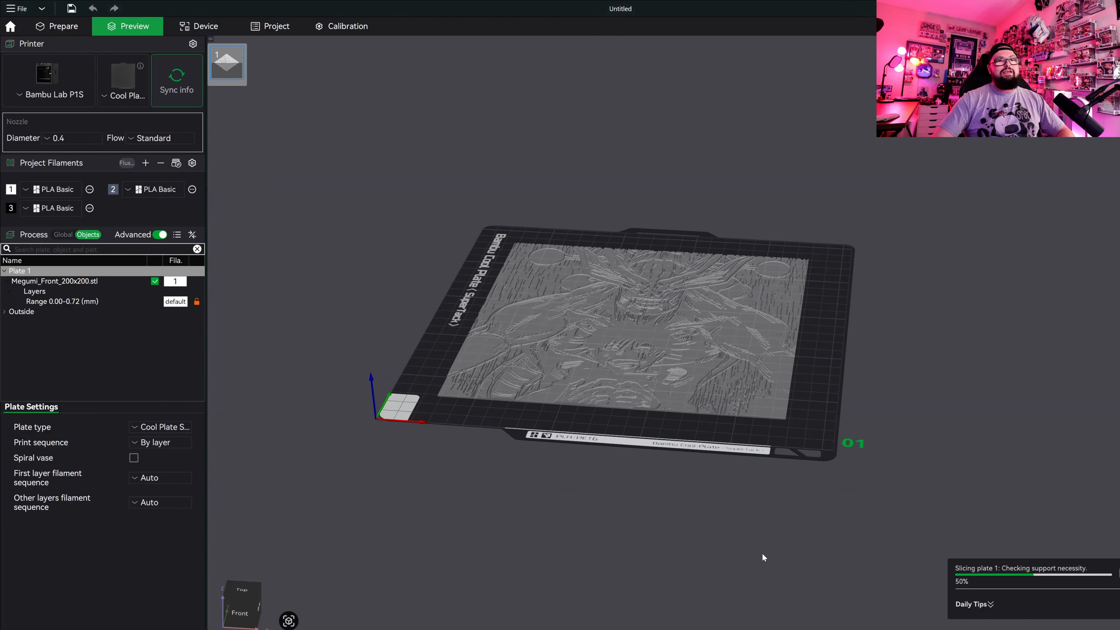
pyautogui.moveTo(740, 532); pyautogui.dragTo(632, 496)
pyautogui.scroll(3, 616, 480)
pyautogui.scroll(-4, 619, 481)
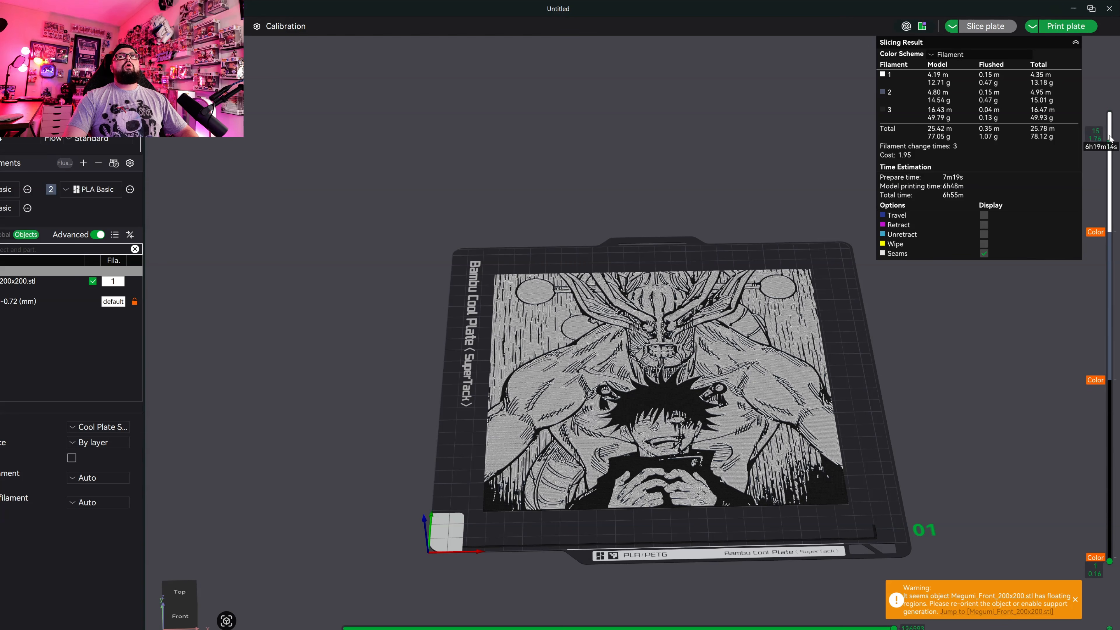
# Check the Blue Gray swap height in Megumi_describe.txt and preview the print up to layer 7 at 1.12 mm.
pyautogui.moveTo(1100, 105)
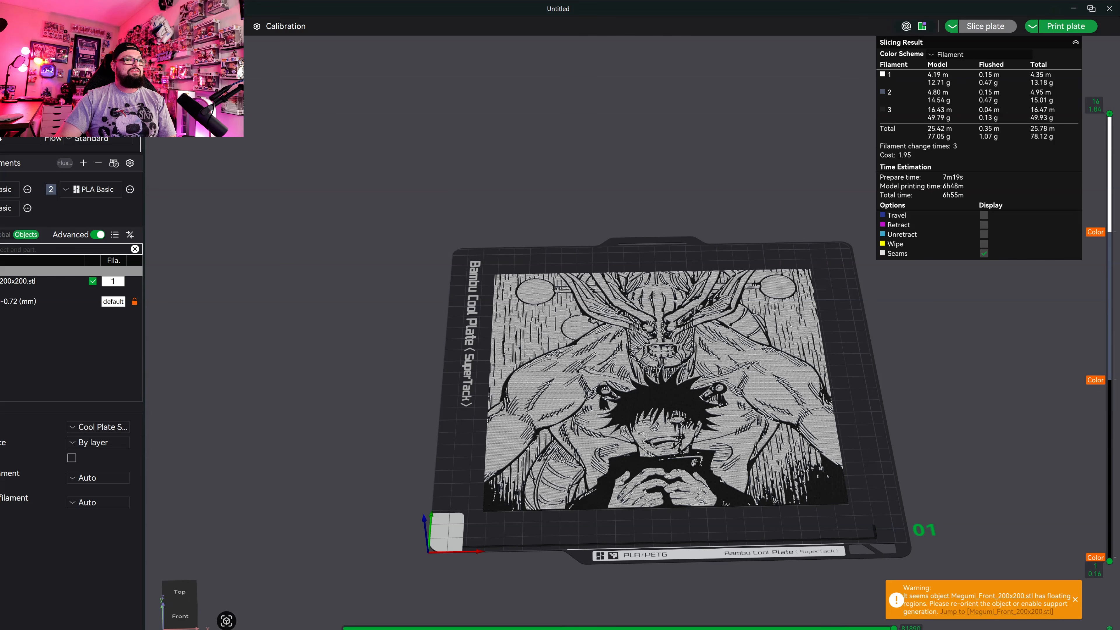
pyautogui.hotkey('alt', 'Tab')
pyautogui.moveTo(430, 337); pyautogui.dragTo(481, 336)
pyautogui.click(430, 346)
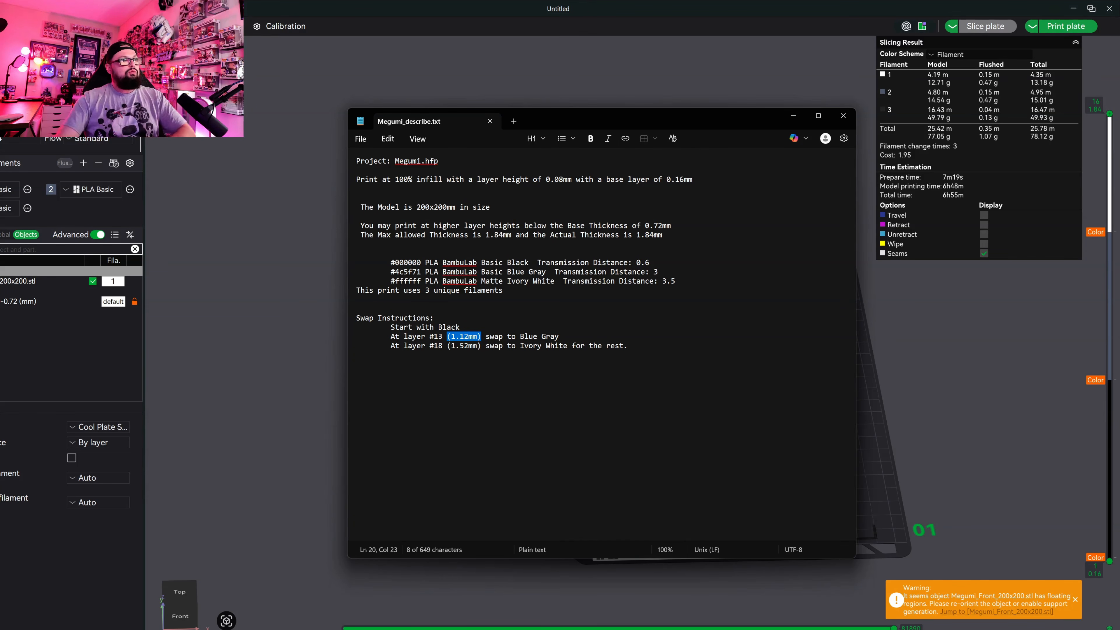
pyautogui.moveTo(430, 337)
pyautogui.mouseDown()
pyautogui.moveTo(442, 346)
pyautogui.moveTo(481, 337)
pyautogui.mouseUp()
pyautogui.click(481, 337)
pyautogui.click(1110, 381)
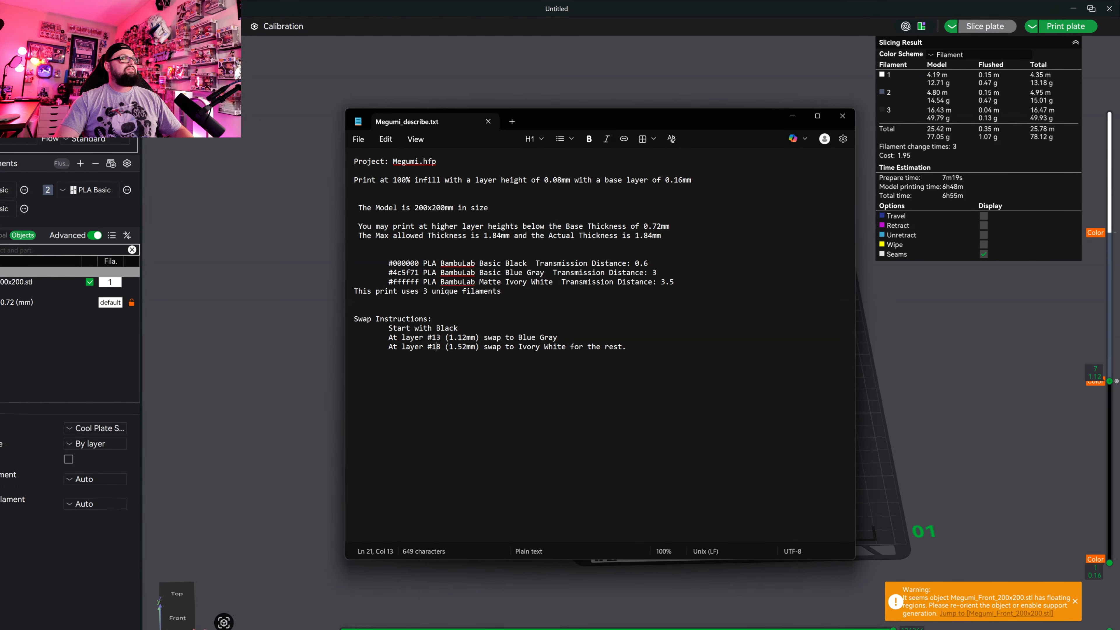
# Compare the Blue Gray swap's layer number with its height in Megumi_describe.txt, and inspect the full coloured print preview.
pyautogui.doubleClick(436, 337)
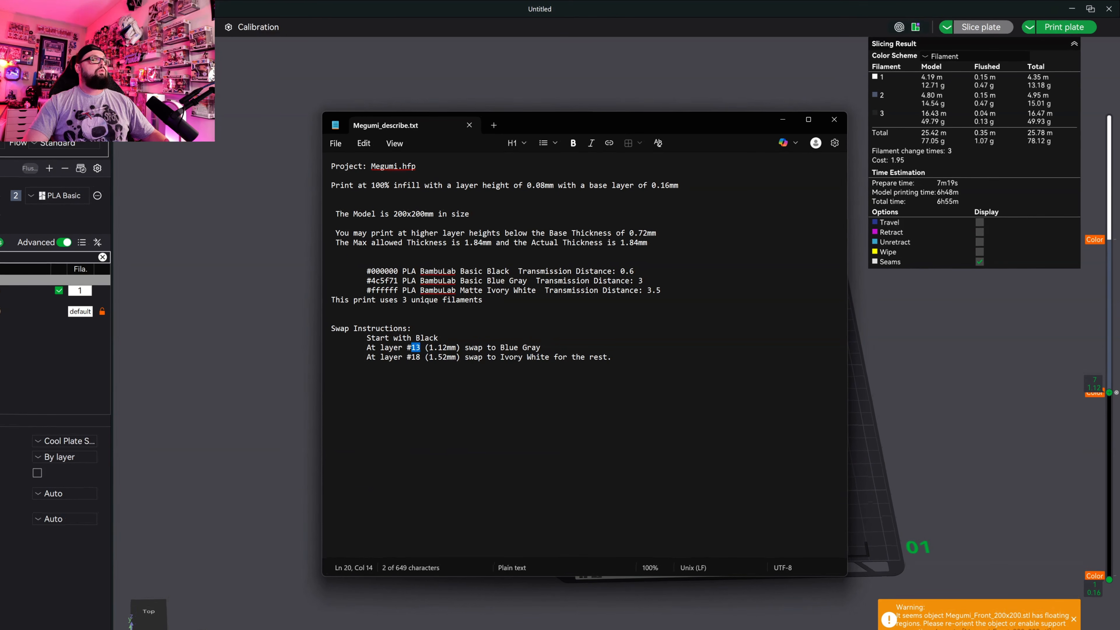
pyautogui.moveTo(433, 345); pyautogui.dragTo(464, 346)
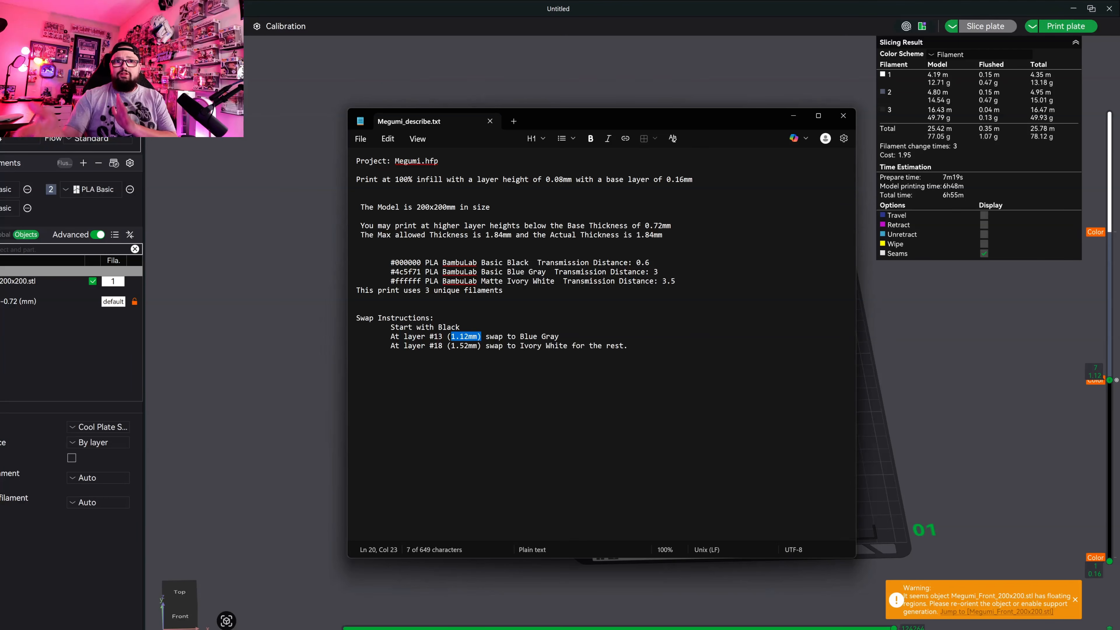
pyautogui.click(464, 336)
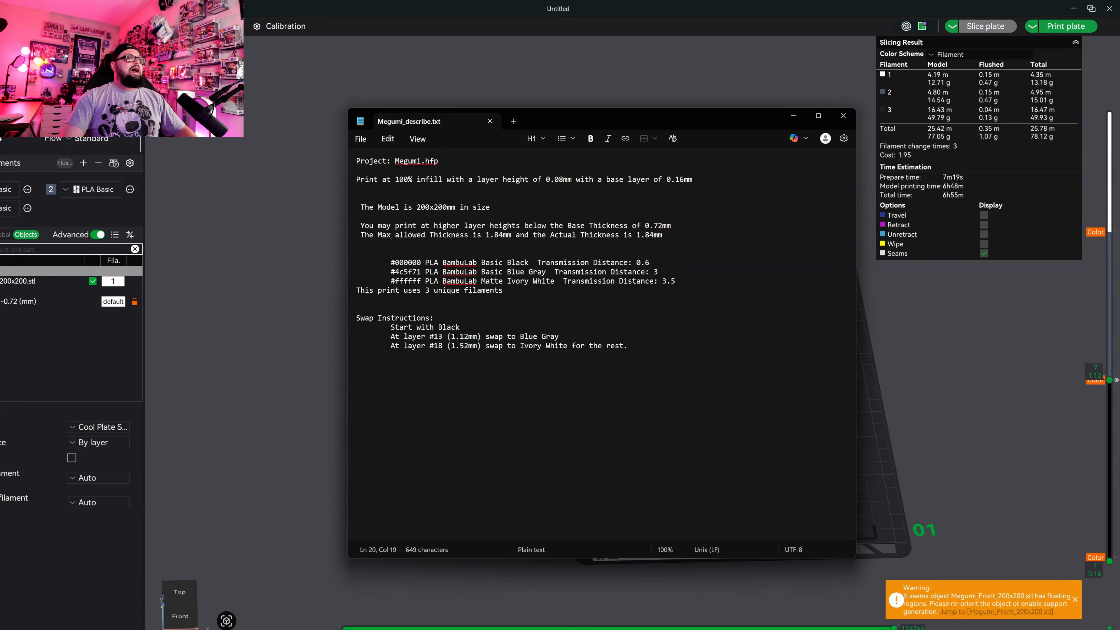
pyautogui.moveTo(421, 336); pyautogui.dragTo(442, 337)
pyautogui.click(794, 119)
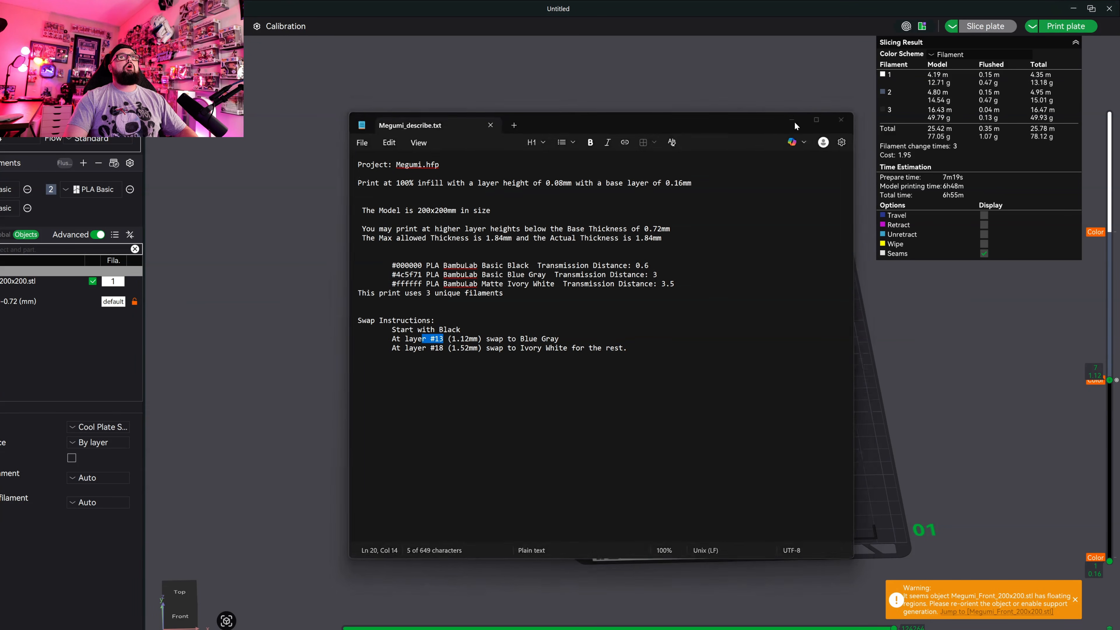
pyautogui.moveTo(912, 390); pyautogui.dragTo(953, 433)
pyautogui.moveTo(953, 432); pyautogui.dragTo(949, 440)
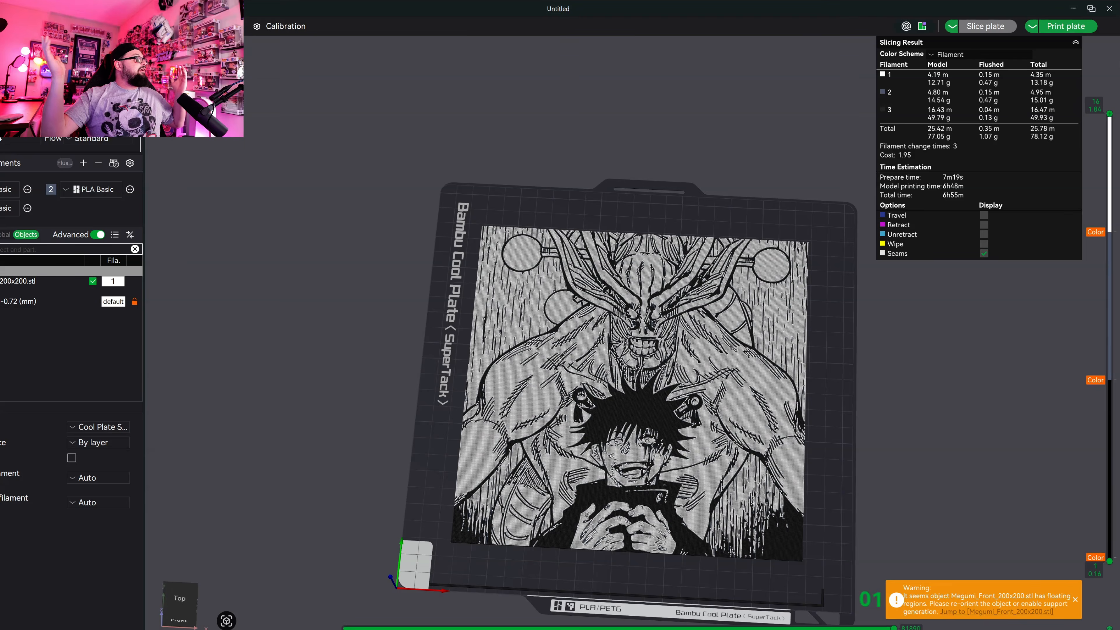